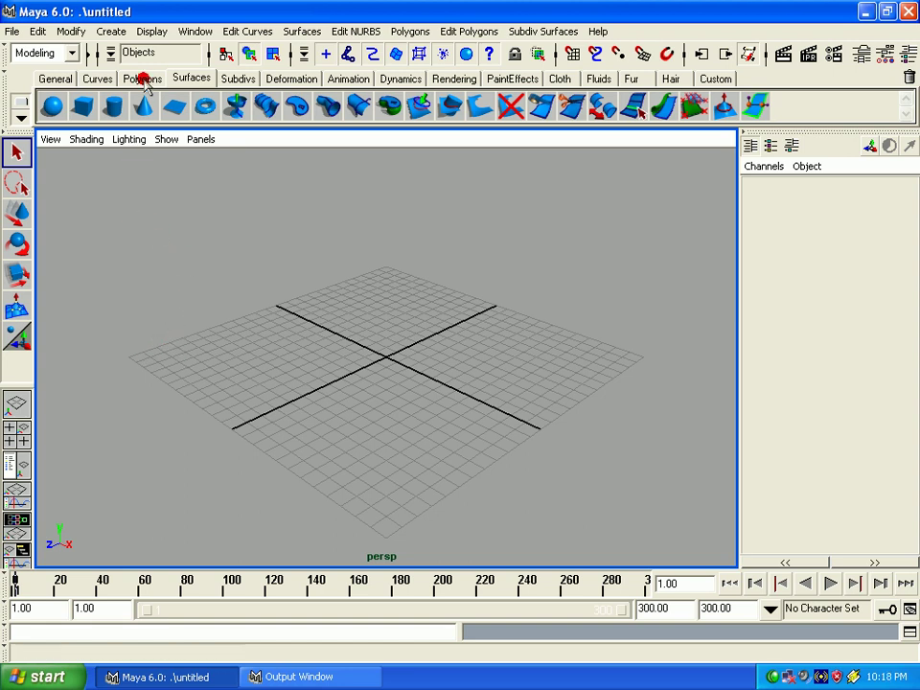
Step: Tear off the Display menu into a floating window beside the viewport and bring up the Grid Options dialog
{"action": "left_click", "coordinate": [147, 32]}
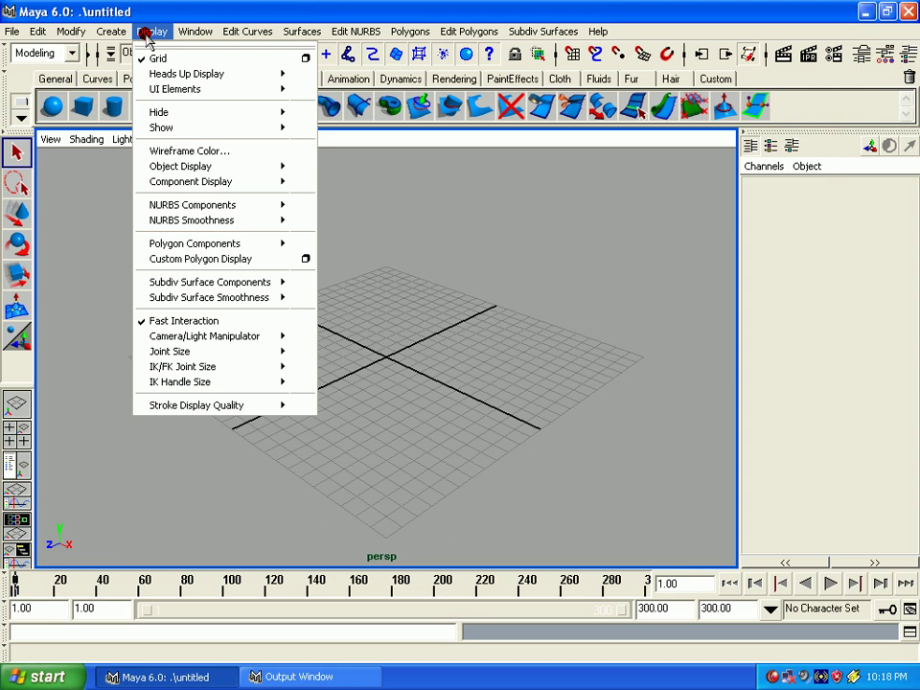
{"action": "left_click", "coordinate": [147, 45]}
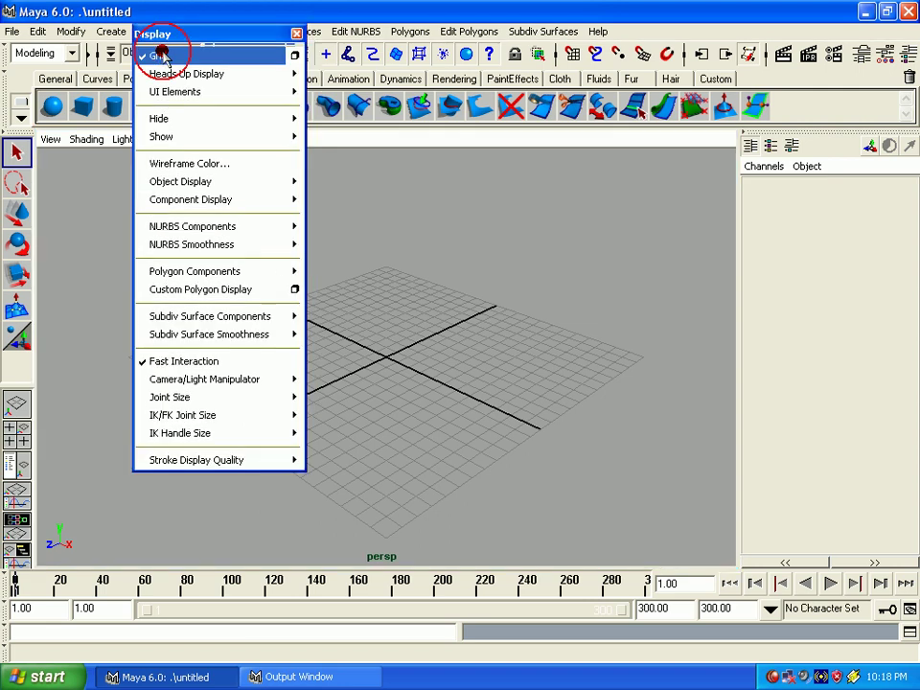
{"action": "left_click_drag", "start_coordinate": [702, 91], "coordinate": [714, 89]}
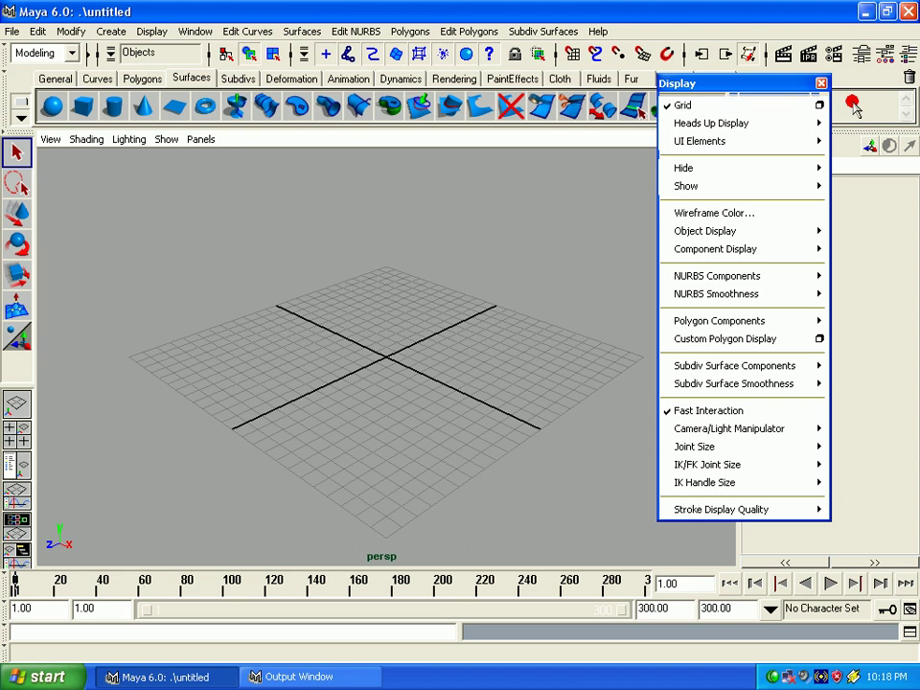
{"action": "left_click", "coordinate": [817, 108]}
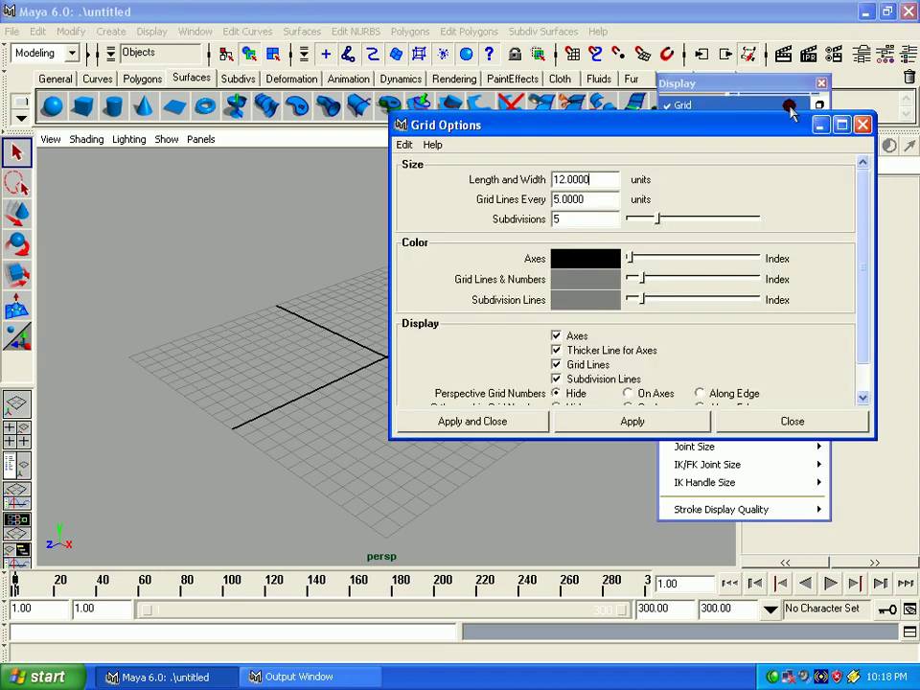
Step: Reset Grid Options to defaults, then apply a grid Length and Width of 15 units
{"action": "left_click", "coordinate": [403, 145]}
{"action": "left_click", "coordinate": [409, 181]}
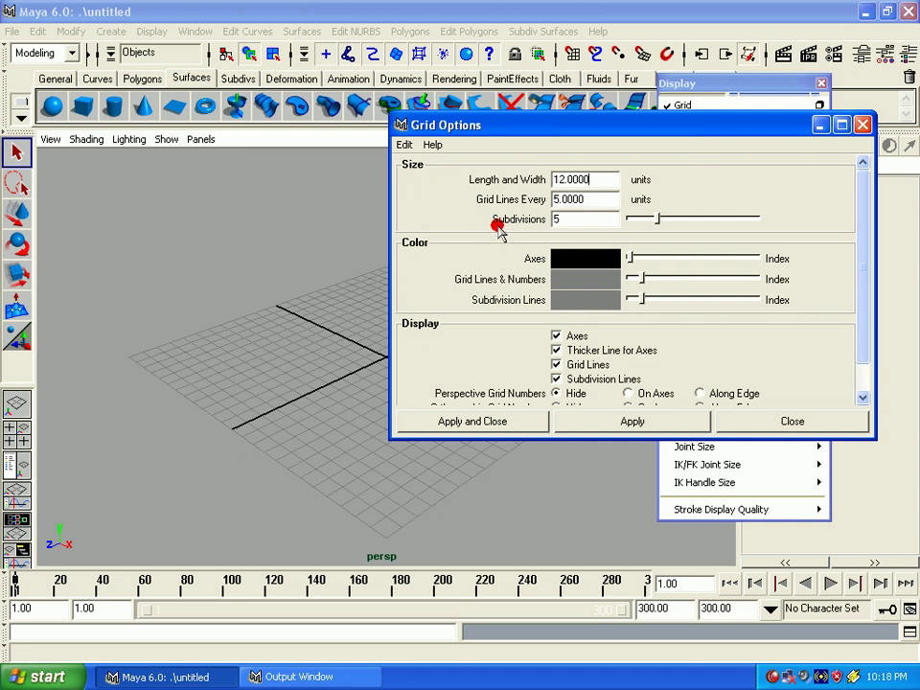
{"action": "key", "text": "shift+Home"}
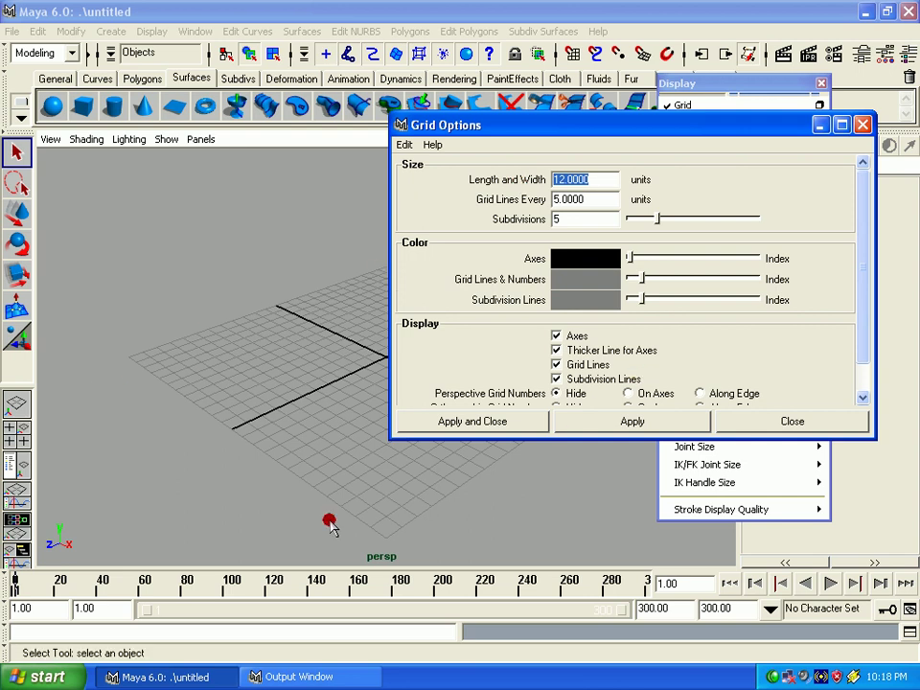
{"action": "type", "text": "15"}
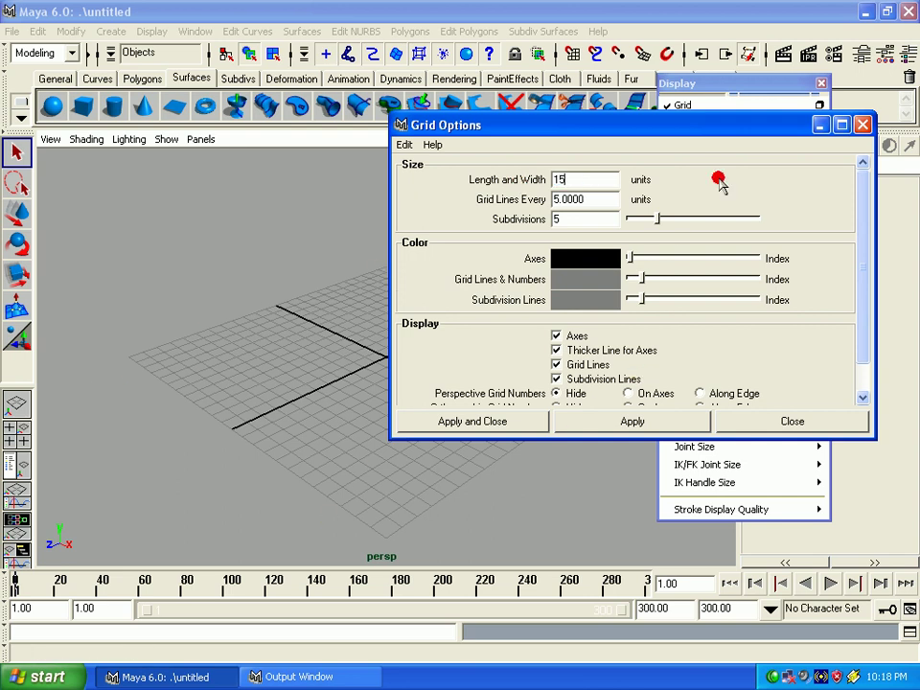
{"action": "left_click", "coordinate": [588, 418]}
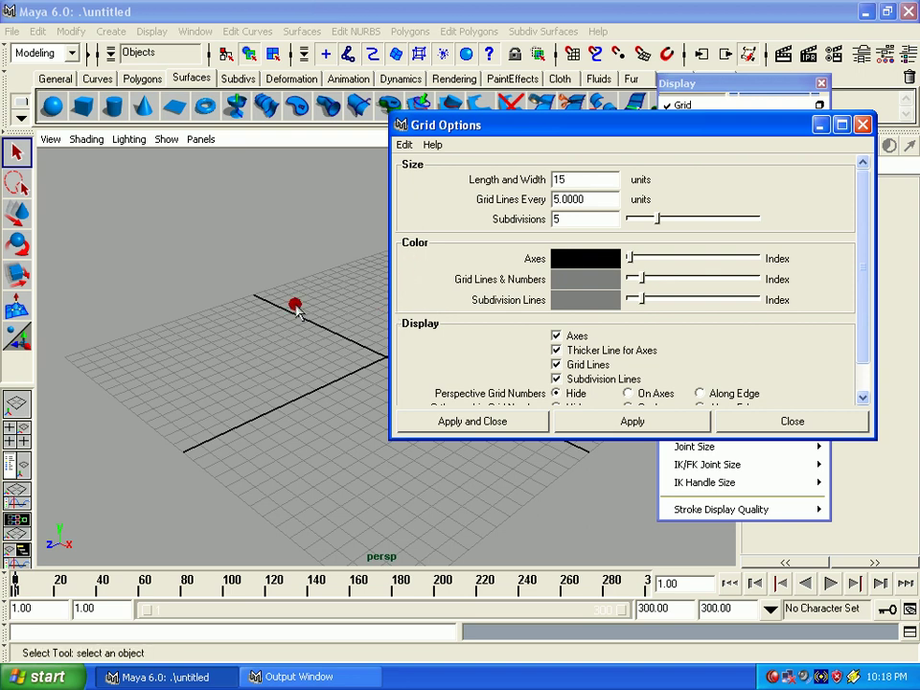
{"action": "left_click_drag", "start_coordinate": [298, 307], "coordinate": [298, 329], "text": "alt"}
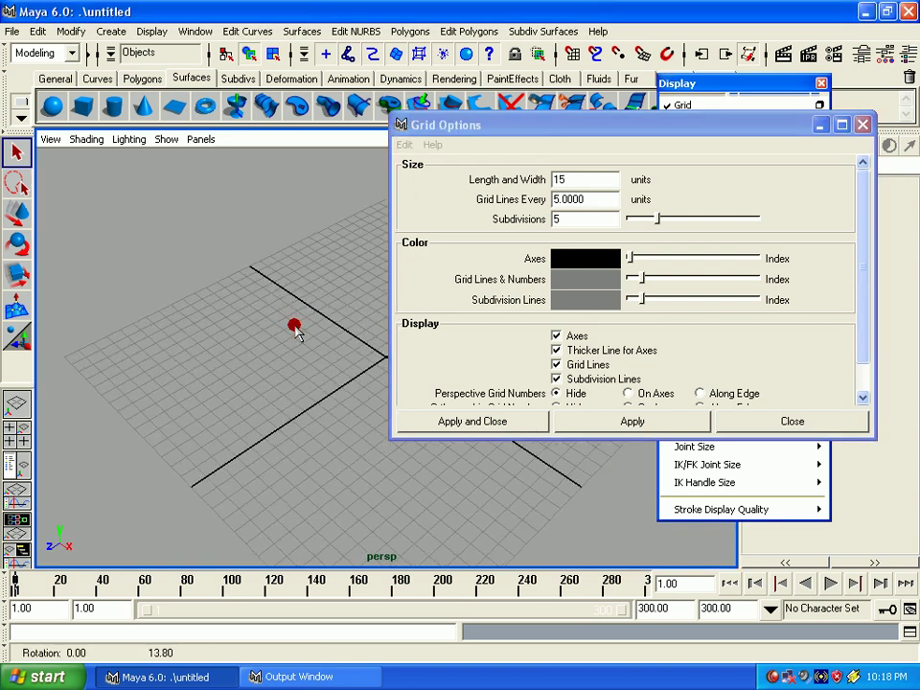
{"action": "left_click", "coordinate": [597, 199]}
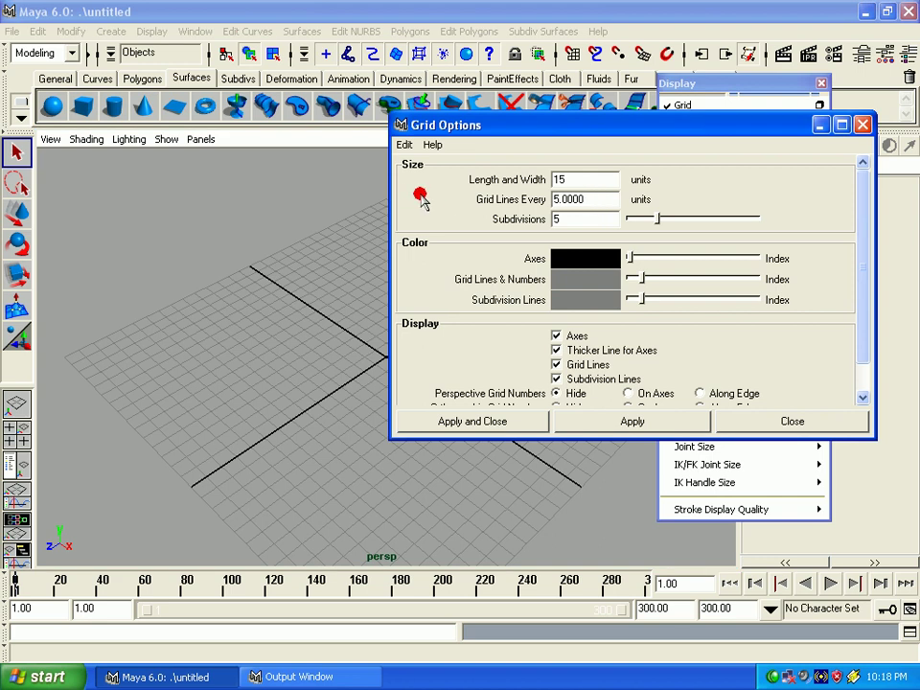
Step: Set Grid Lines Every to 8 and try a grey axes colour before returning it to black
{"action": "left_click_drag", "start_coordinate": [590, 200], "coordinate": [471, 202]}
{"action": "type", "text": "8"}
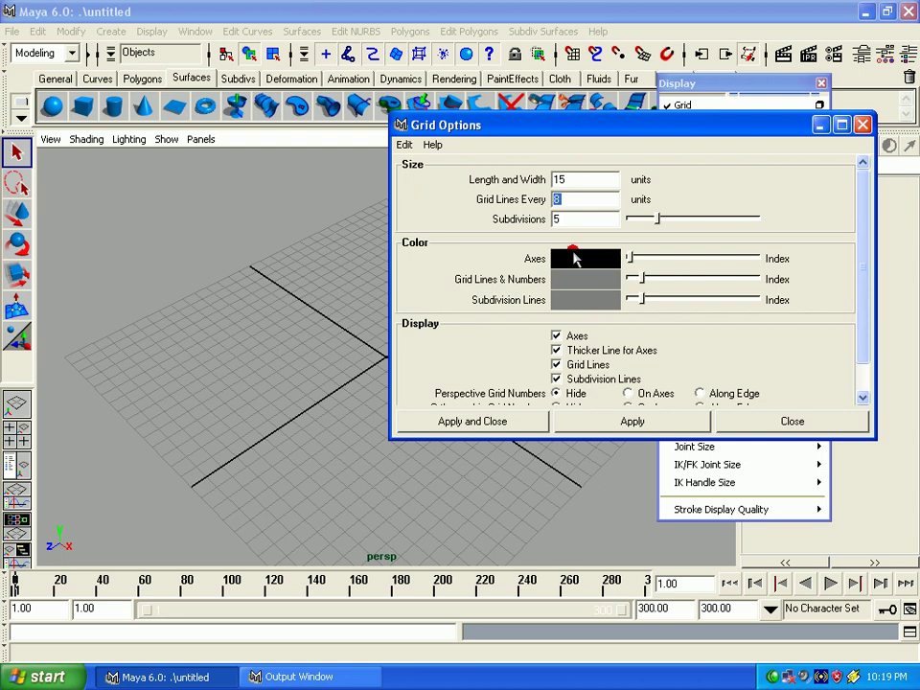
{"action": "left_click_drag", "start_coordinate": [631, 255], "coordinate": [640, 257]}
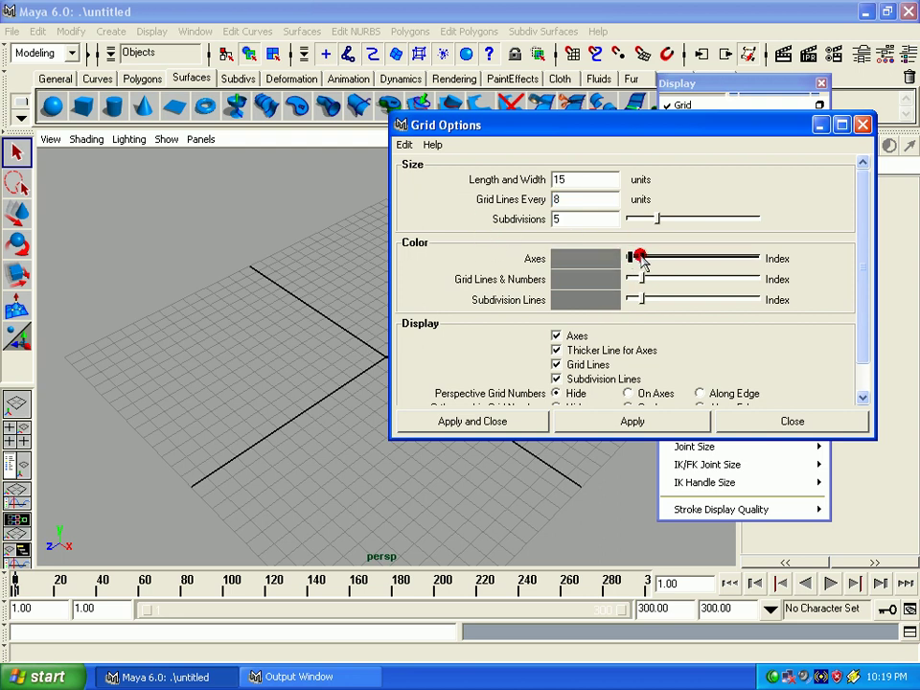
{"action": "left_click", "coordinate": [622, 424]}
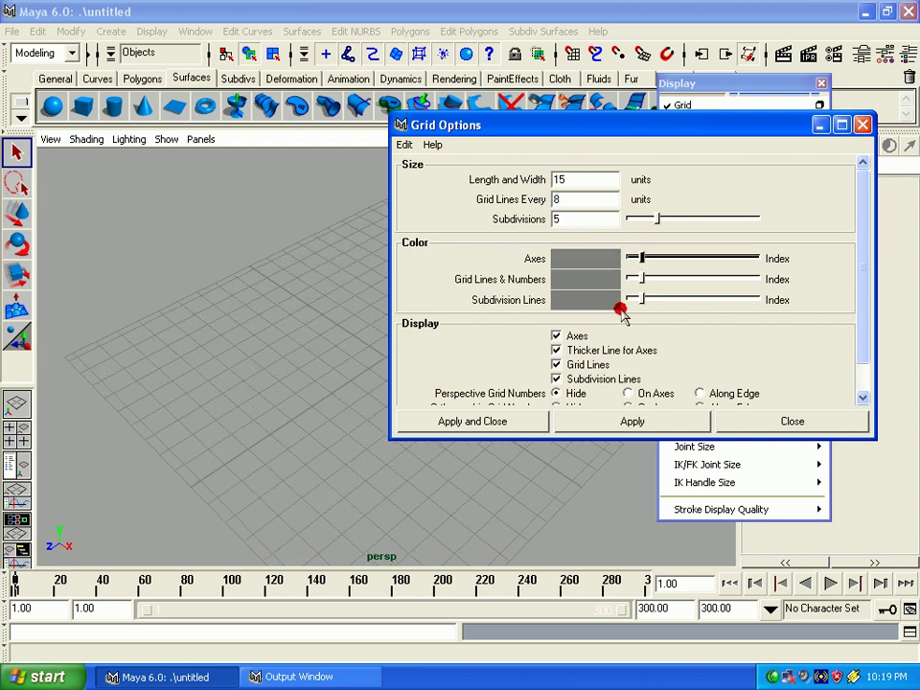
{"action": "left_click_drag", "start_coordinate": [642, 257], "coordinate": [627, 256]}
{"action": "left_click", "coordinate": [614, 422]}
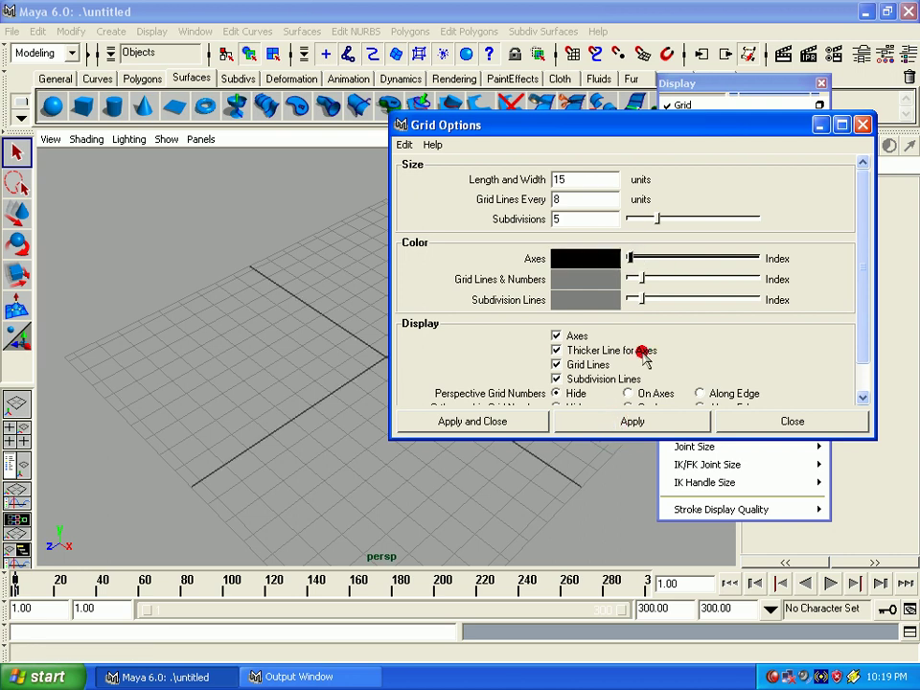
{"action": "left_click", "coordinate": [633, 419]}
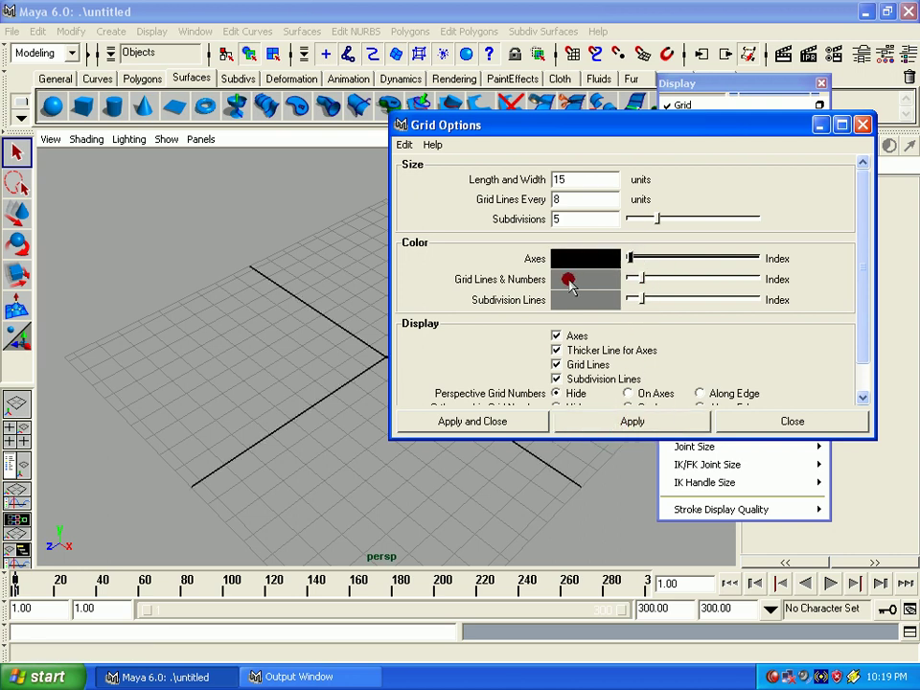
Step: Colour the major grid lines and numbers dark blue and apply
{"action": "left_click_drag", "start_coordinate": [642, 278], "coordinate": [654, 278]}
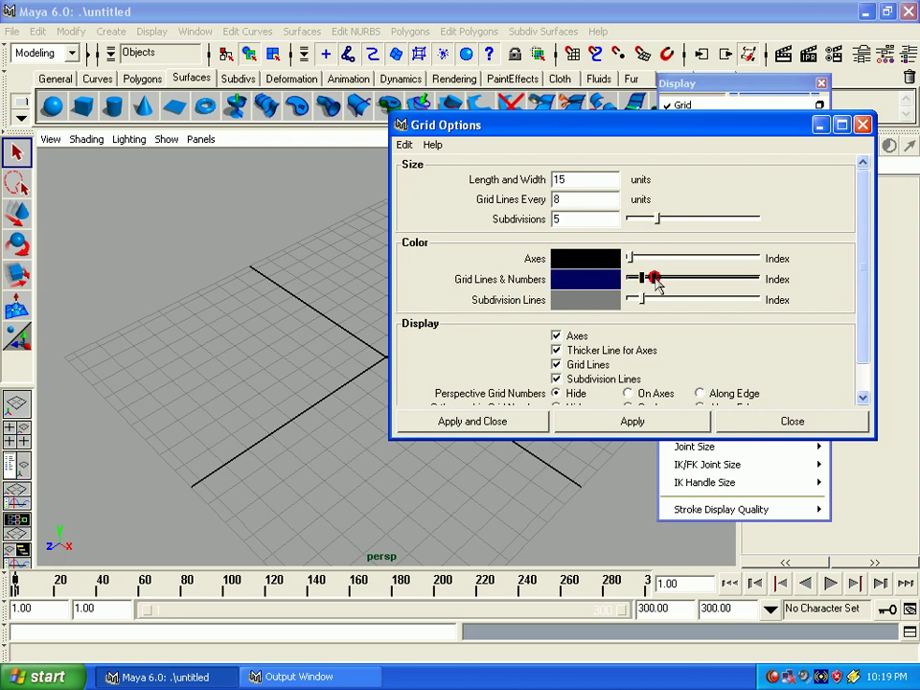
{"action": "left_click", "coordinate": [636, 421]}
{"action": "left_click", "coordinate": [197, 348]}
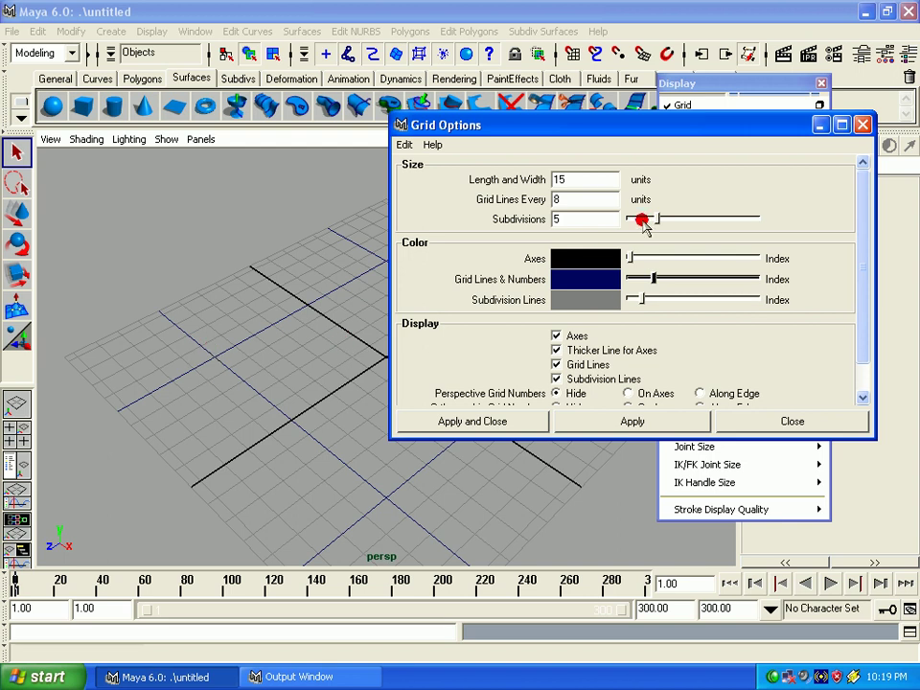
Step: Compare Grid Lines Every values of 5 and 8 in the viewport
{"action": "double_click", "coordinate": [598, 202]}
{"action": "type", "text": "5"}
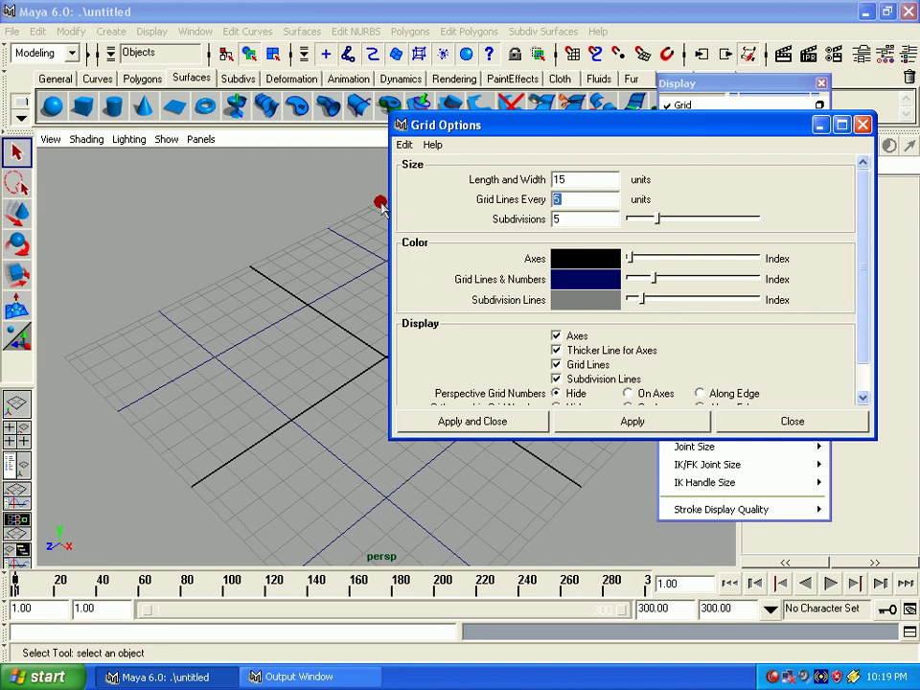
{"action": "left_click", "coordinate": [614, 421]}
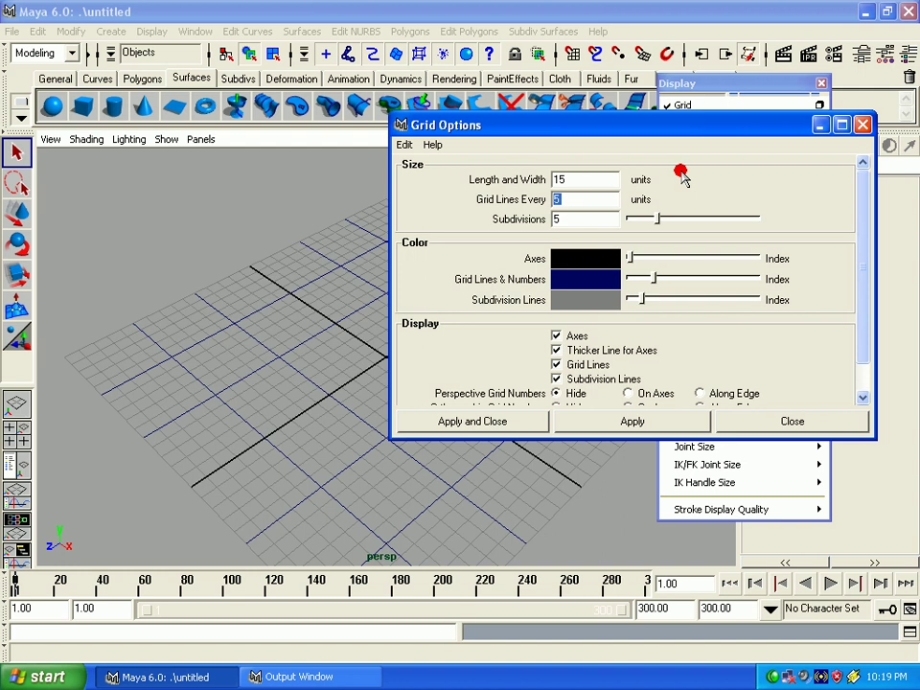
{"action": "type", "text": "8"}
{"action": "left_click", "coordinate": [631, 422]}
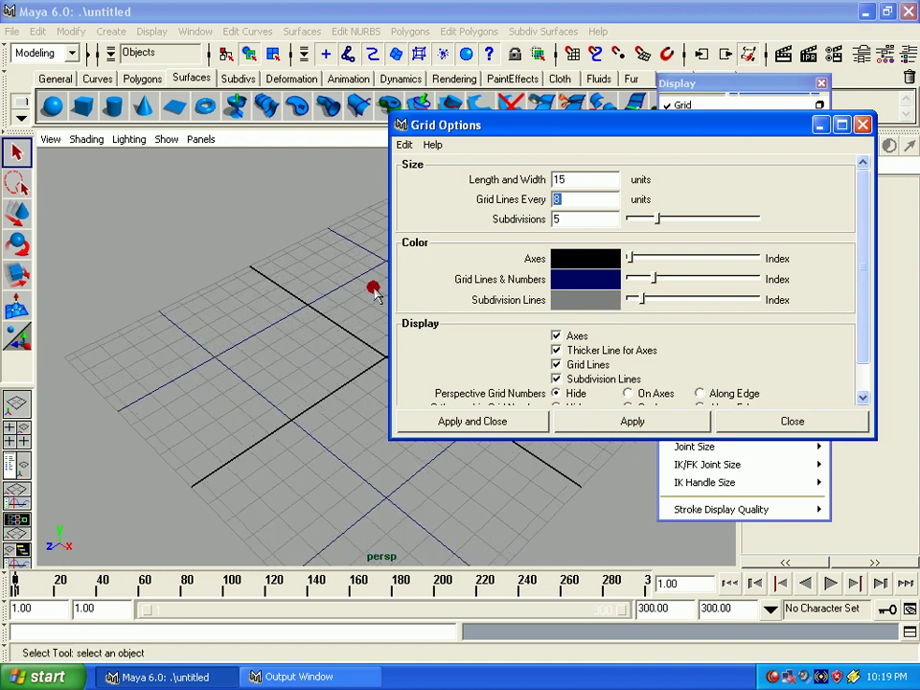
Step: Set grid Subdivisions to 10 and bring Grid Lines Every back to 5
{"action": "left_click", "coordinate": [656, 219]}
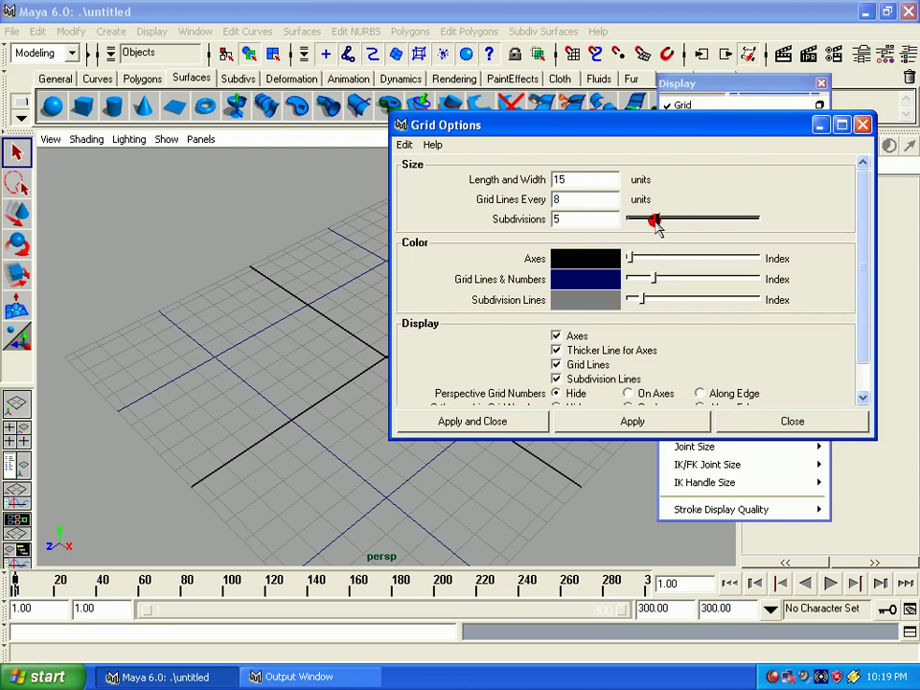
{"action": "left_click_drag", "start_coordinate": [656, 220], "coordinate": [682, 219]}
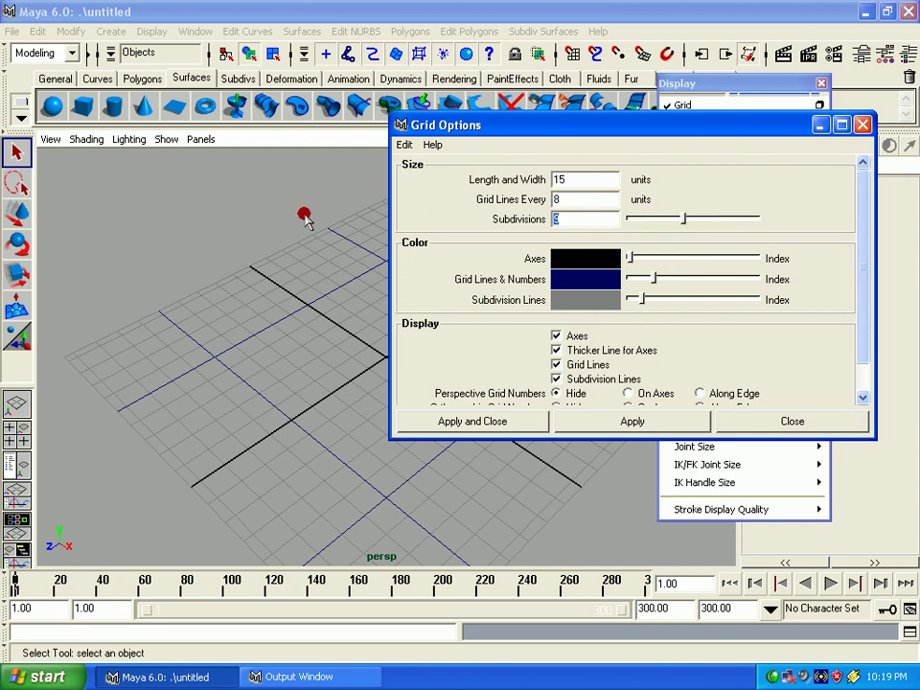
{"action": "type", "text": "10"}
{"action": "left_click", "coordinate": [595, 421]}
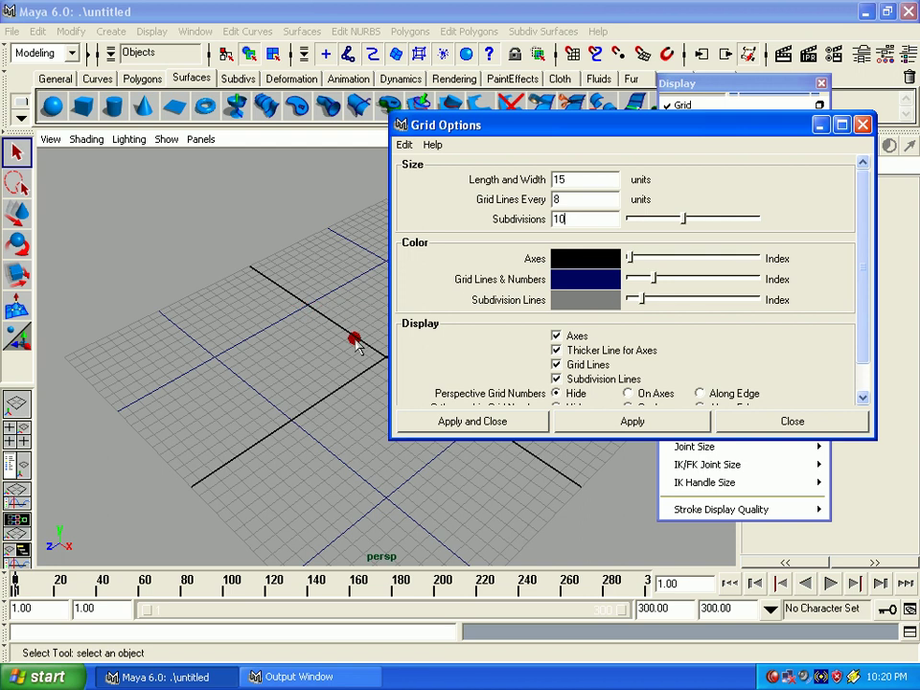
{"action": "left_click", "coordinate": [238, 353]}
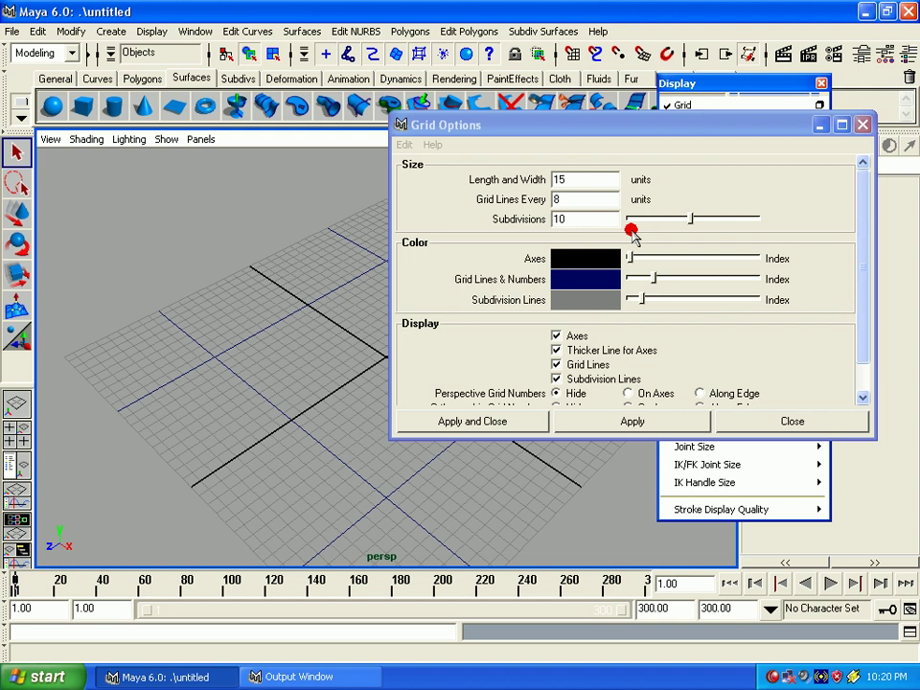
{"action": "double_click", "coordinate": [566, 199]}
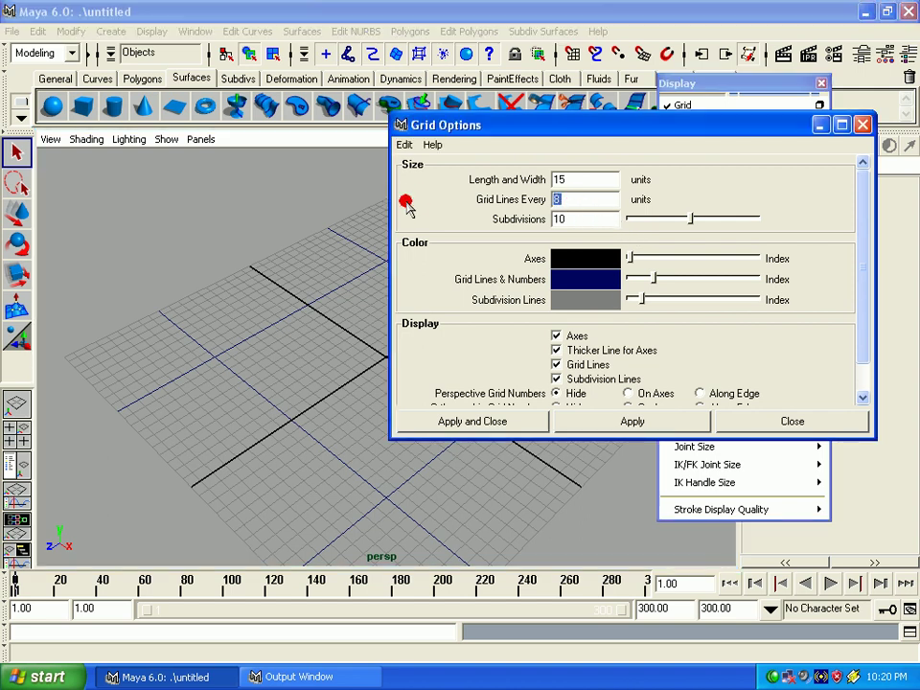
{"action": "left_click", "coordinate": [582, 420]}
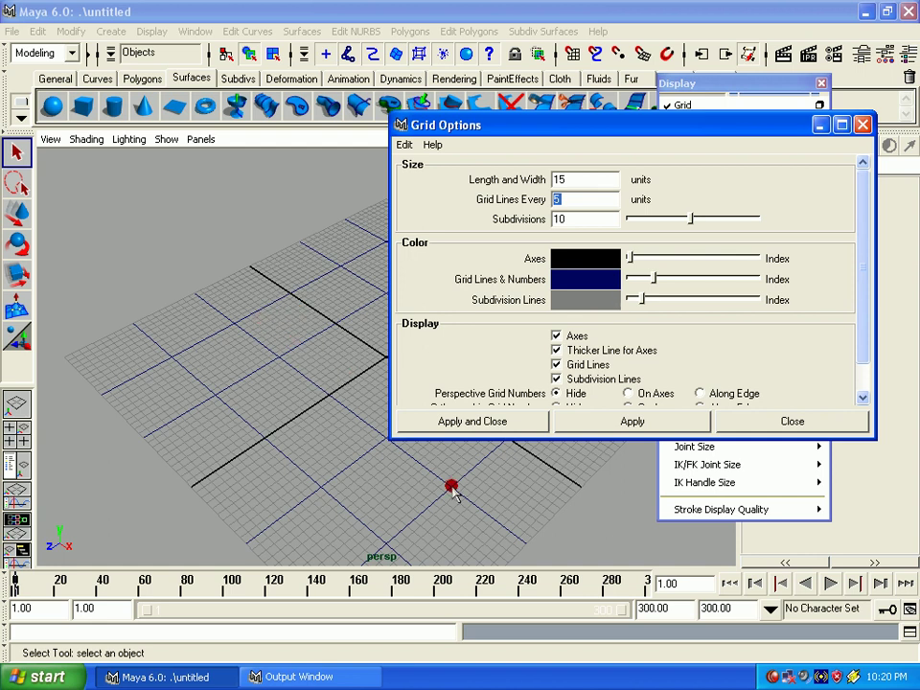
Step: Colour the grid's subdivision lines red-brown and apply
{"action": "middle_click_drag", "start_coordinate": [318, 378], "coordinate": [227, 429], "text": "alt"}
{"action": "scroll", "coordinate": [255, 421], "scroll_direction": "up", "scroll_amount": 2}
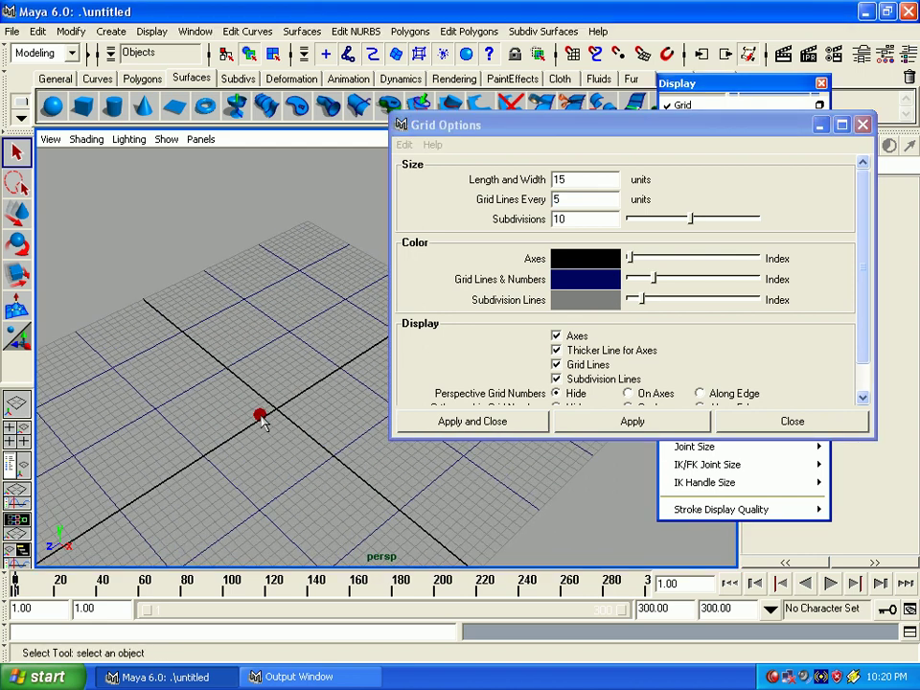
{"action": "scroll", "coordinate": [261, 417], "scroll_direction": "up", "scroll_amount": 2}
{"action": "scroll", "coordinate": [261, 415], "scroll_direction": "up", "scroll_amount": 2}
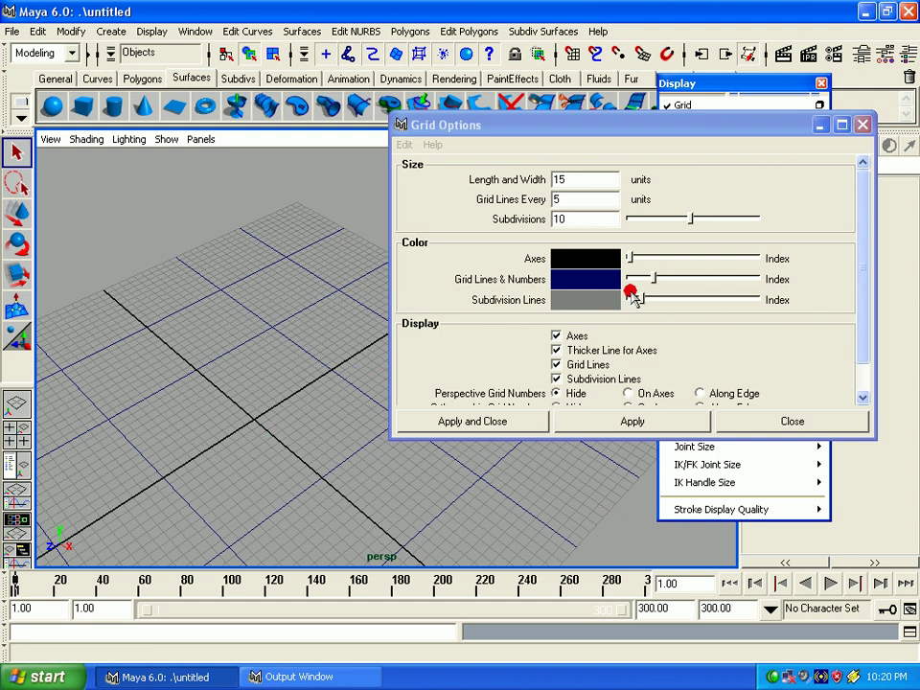
{"action": "left_click_drag", "start_coordinate": [640, 299], "coordinate": [692, 299]}
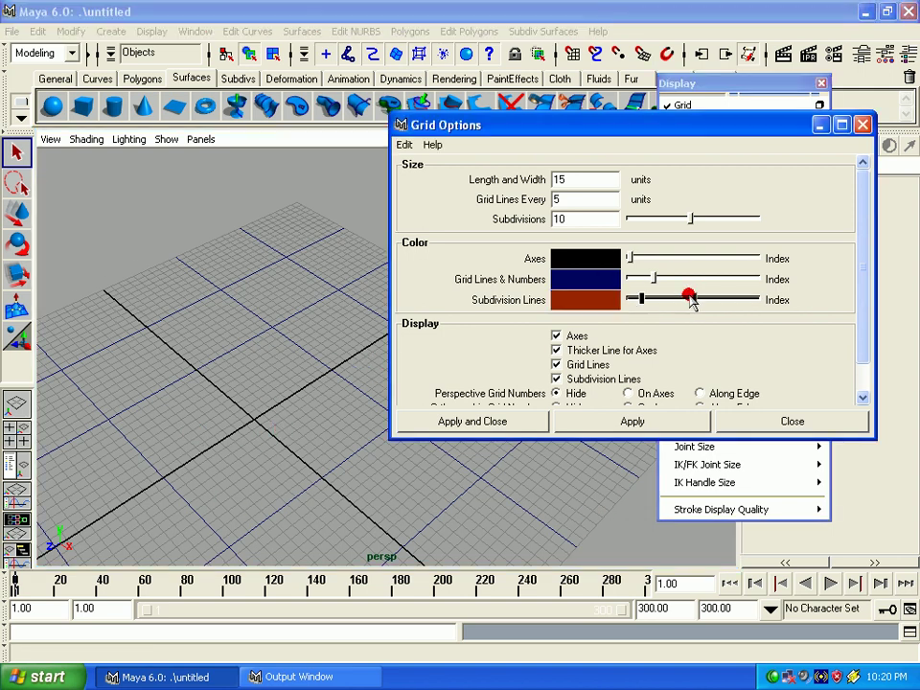
{"action": "left_click", "coordinate": [598, 426]}
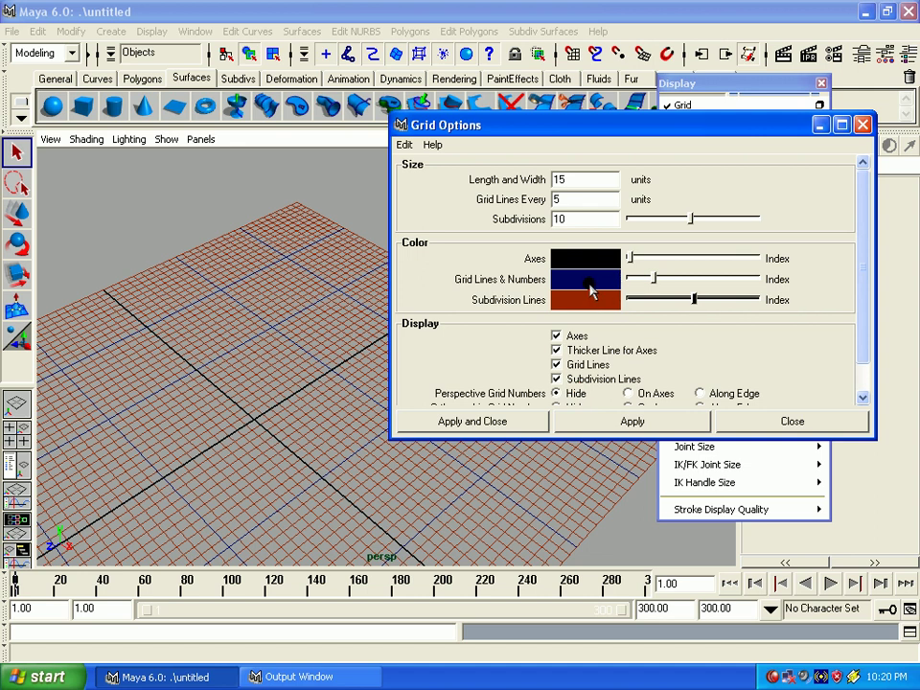
Step: Make the main grid lines black and apply
{"action": "mouse_move", "coordinate": [654, 277]}
{"action": "left_mouse_down"}
{"action": "mouse_move", "coordinate": [670, 278]}
{"action": "mouse_move", "coordinate": [631, 278]}
{"action": "left_mouse_up"}
{"action": "left_click", "coordinate": [640, 425]}
{"action": "left_click", "coordinate": [636, 422]}
{"action": "left_click", "coordinate": [629, 423]}
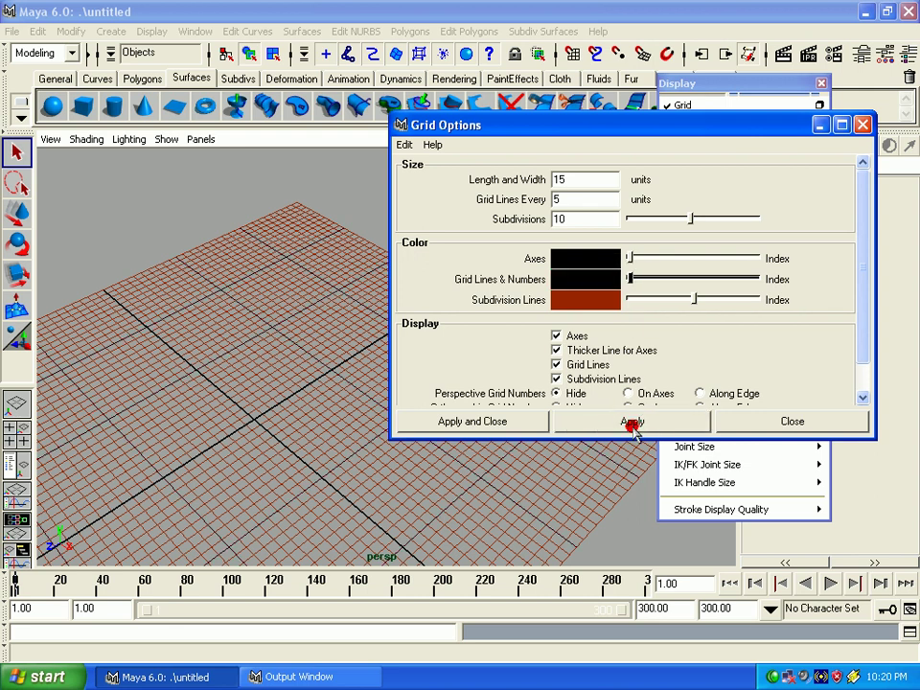
{"action": "mouse_move", "coordinate": [99, 450]}
{"action": "middle_mouse_down", "text": "alt"}
{"action": "mouse_move", "coordinate": [192, 412]}
{"action": "mouse_move", "coordinate": [176, 485]}
{"action": "middle_mouse_up", "text": "alt"}
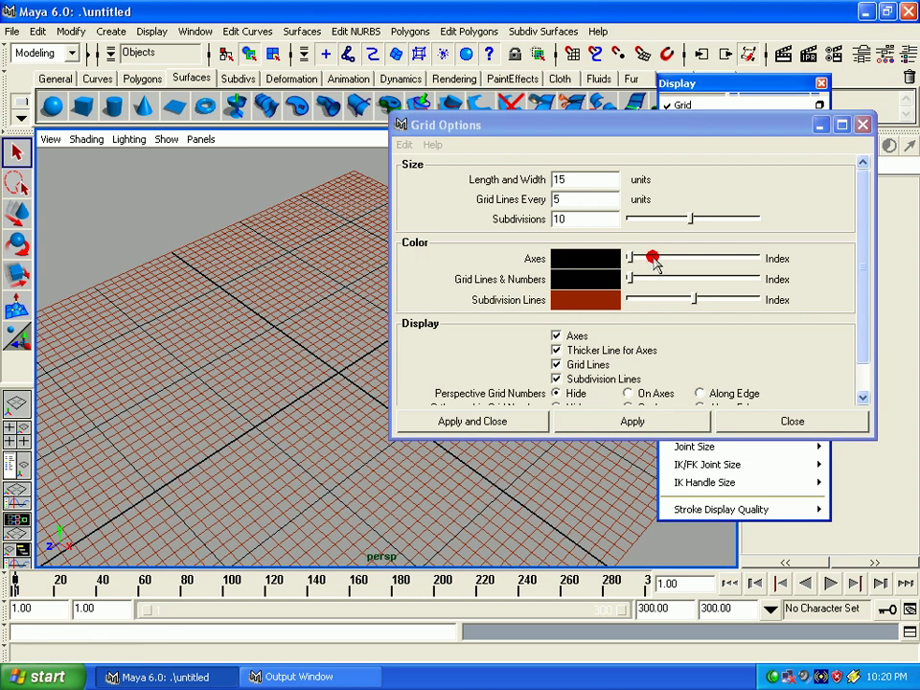
Step: Reset the grid to defaults: 12 units, lines every 5, 5 subdivisions
{"action": "left_click", "coordinate": [404, 144]}
{"action": "left_click", "coordinate": [419, 184]}
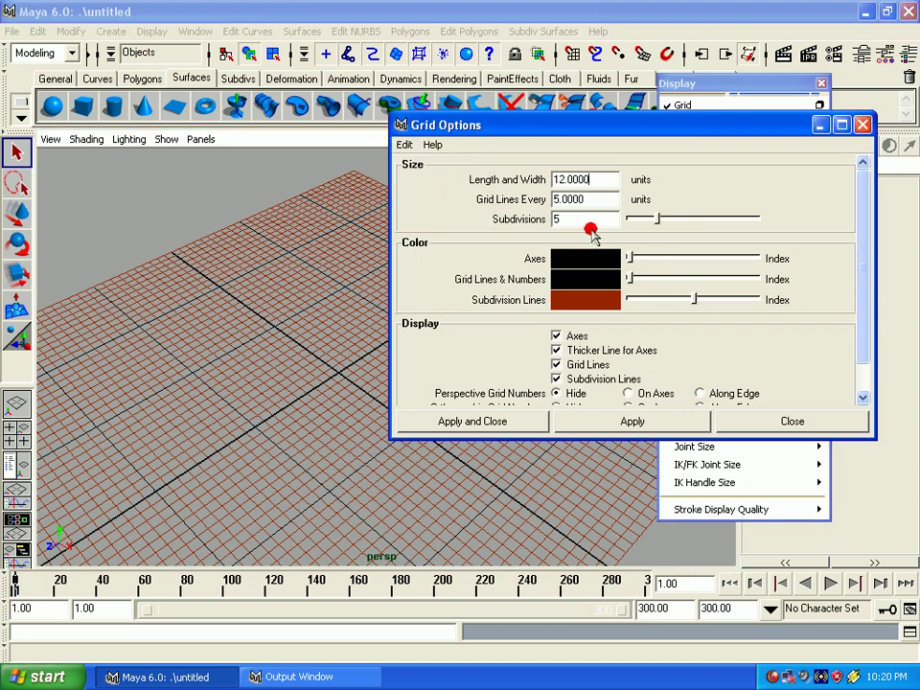
{"action": "left_click", "coordinate": [599, 181]}
{"action": "key", "text": "Tab"}
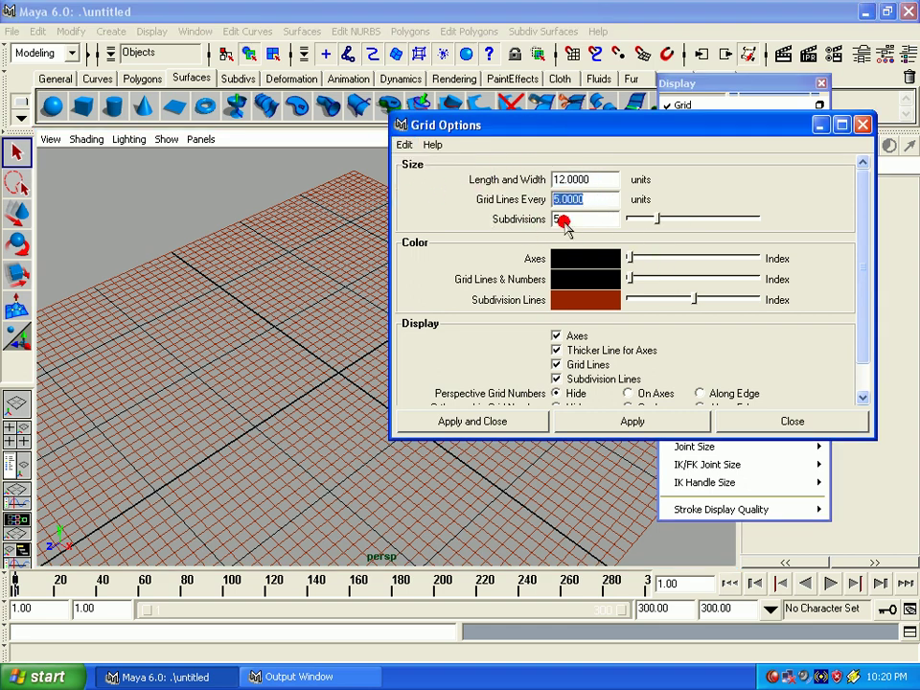
{"action": "key", "text": "Tab"}
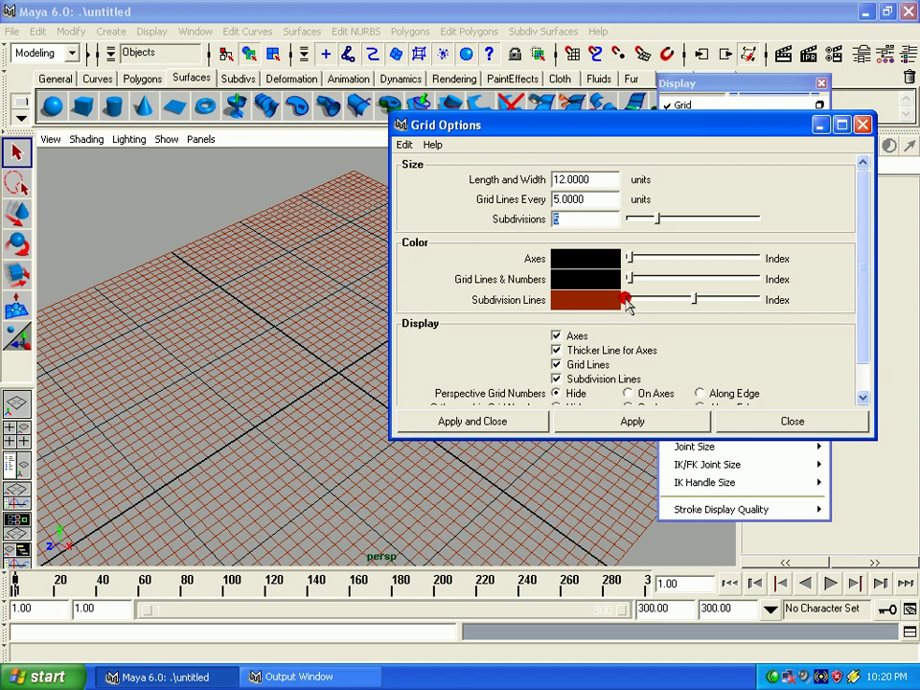
{"action": "left_click", "coordinate": [614, 258]}
Step: Make the main grid lines dark grey and the subdivision lines light grey
{"action": "left_click_drag", "start_coordinate": [626, 279], "coordinate": [637, 279]}
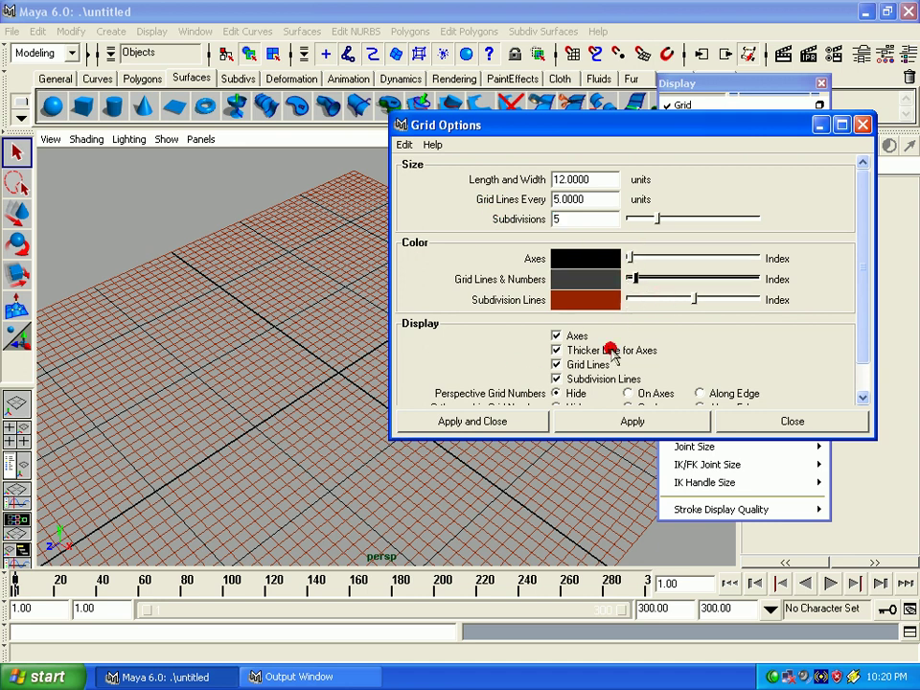
{"action": "left_click_drag", "start_coordinate": [656, 300], "coordinate": [648, 301]}
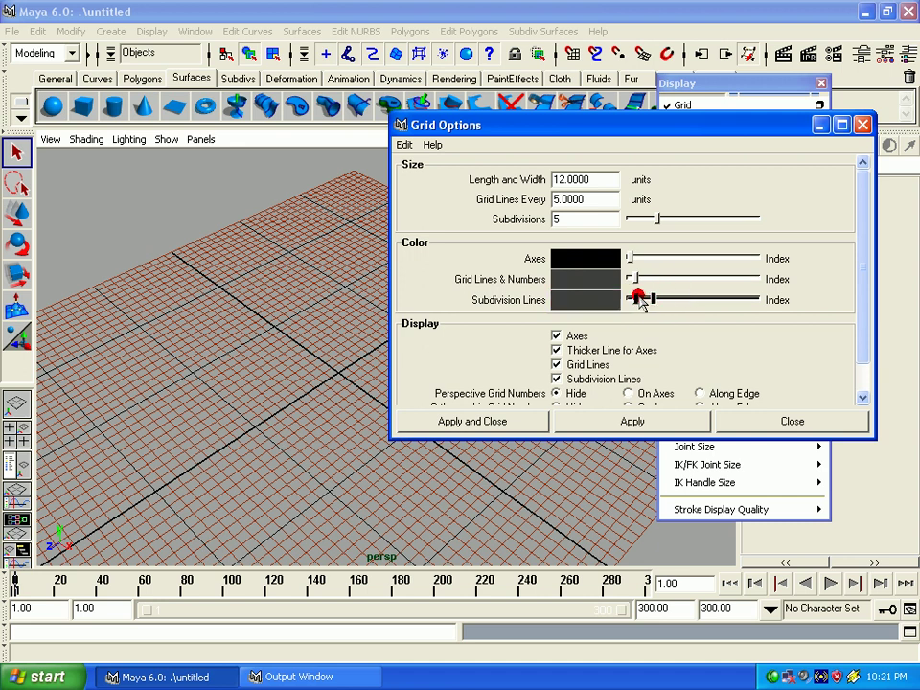
{"action": "left_click", "coordinate": [627, 422]}
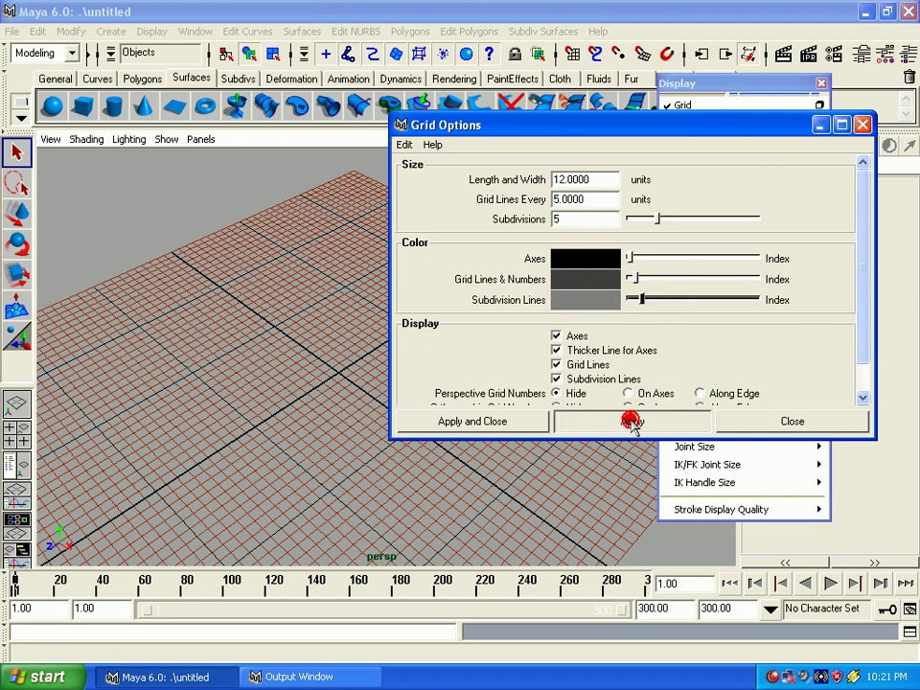
Step: Fine-tune the subdivision lines to a darker grey shade and reapply
{"action": "left_click", "coordinate": [603, 194]}
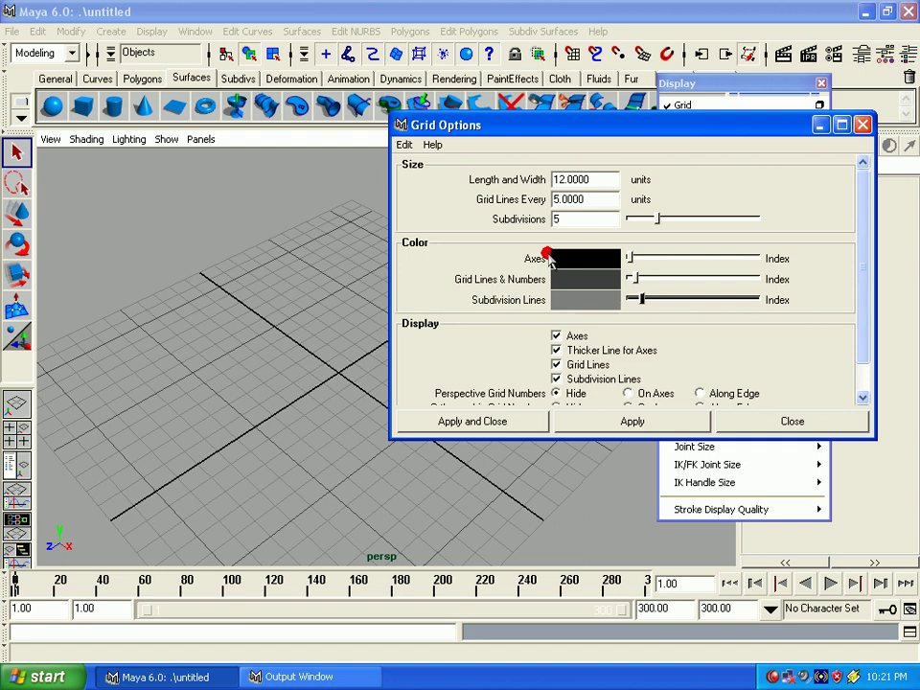
{"action": "left_click", "coordinate": [647, 300]}
{"action": "mouse_move", "coordinate": [642, 302]}
{"action": "left_mouse_down"}
{"action": "mouse_move", "coordinate": [635, 310]}
{"action": "mouse_move", "coordinate": [633, 282]}
{"action": "left_mouse_up"}
{"action": "left_click", "coordinate": [630, 420]}
{"action": "left_click", "coordinate": [630, 420]}
{"action": "left_click", "coordinate": [626, 309]}
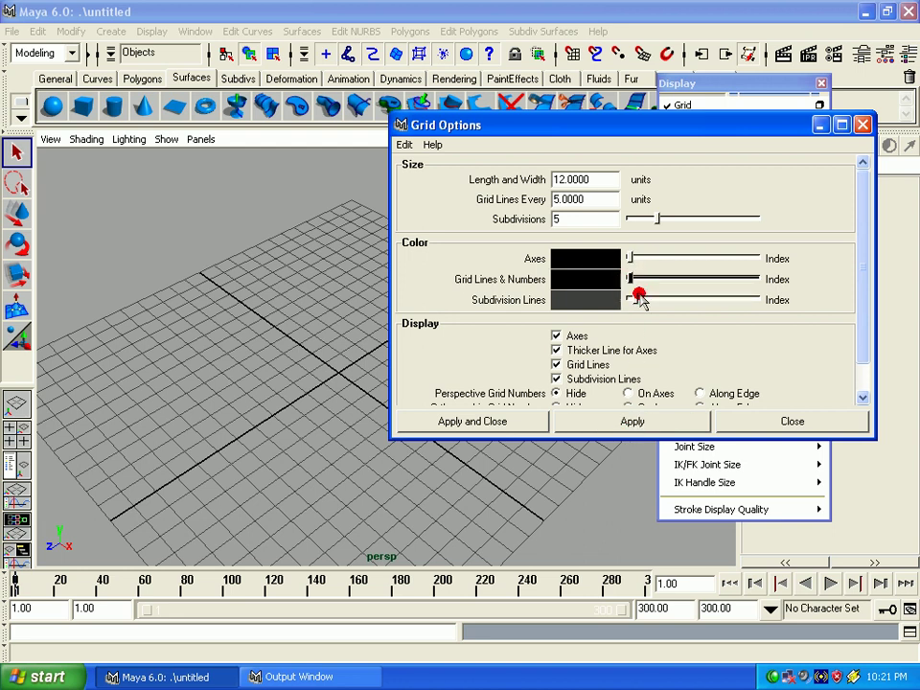
{"action": "left_click", "coordinate": [632, 421]}
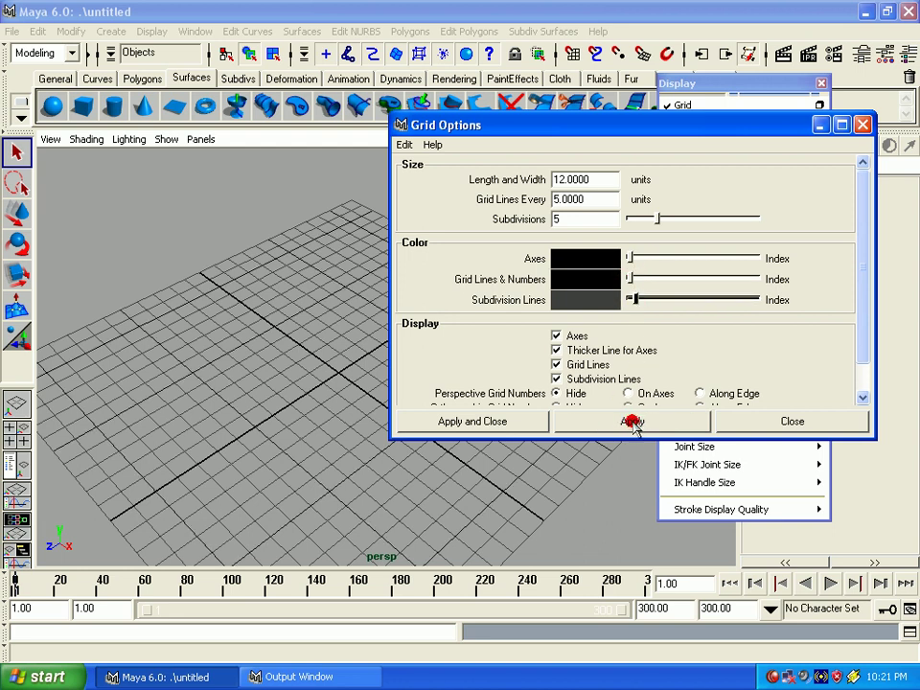
{"action": "left_click_drag", "start_coordinate": [629, 299], "coordinate": [641, 299]}
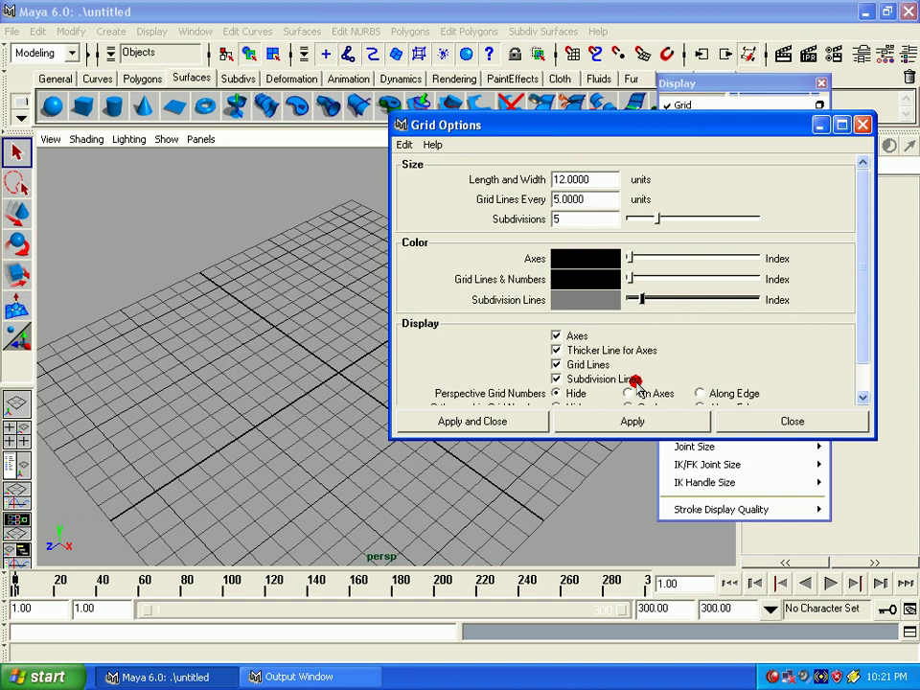
Step: Apply lighter subdivision lines and dark grey main grid lines, then uncheck Axes
{"action": "left_click", "coordinate": [624, 422]}
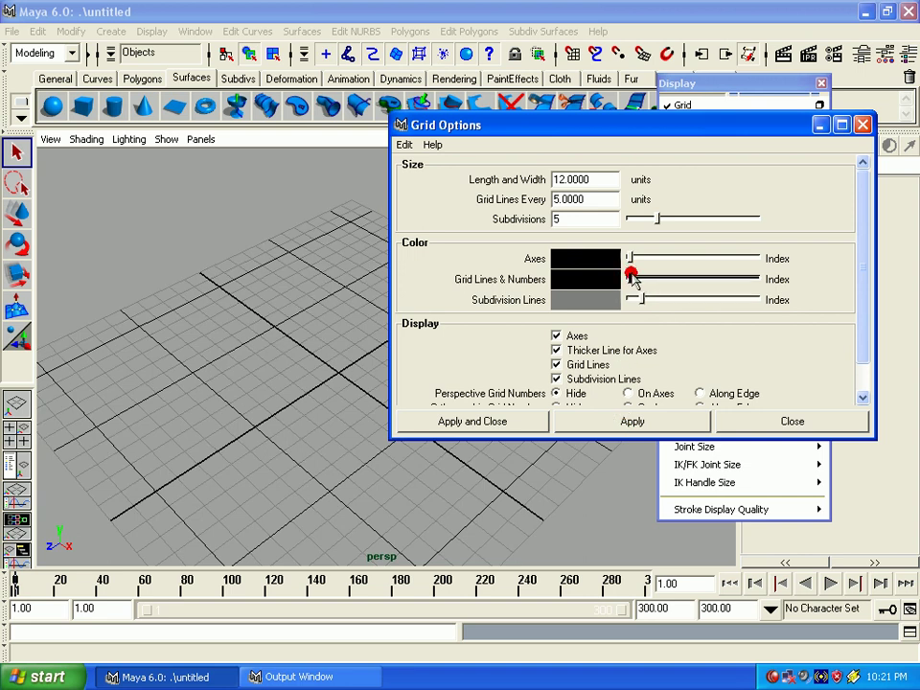
{"action": "left_click_drag", "start_coordinate": [629, 272], "coordinate": [635, 276]}
{"action": "left_click", "coordinate": [633, 421]}
{"action": "left_click", "coordinate": [624, 394]}
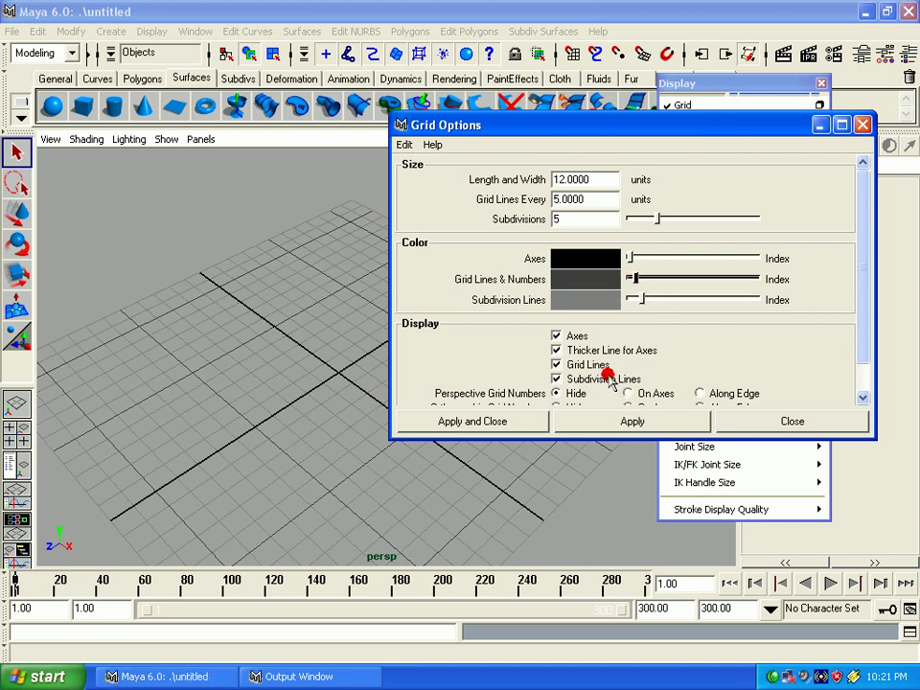
{"action": "left_click_drag", "start_coordinate": [860, 239], "coordinate": [845, 270]}
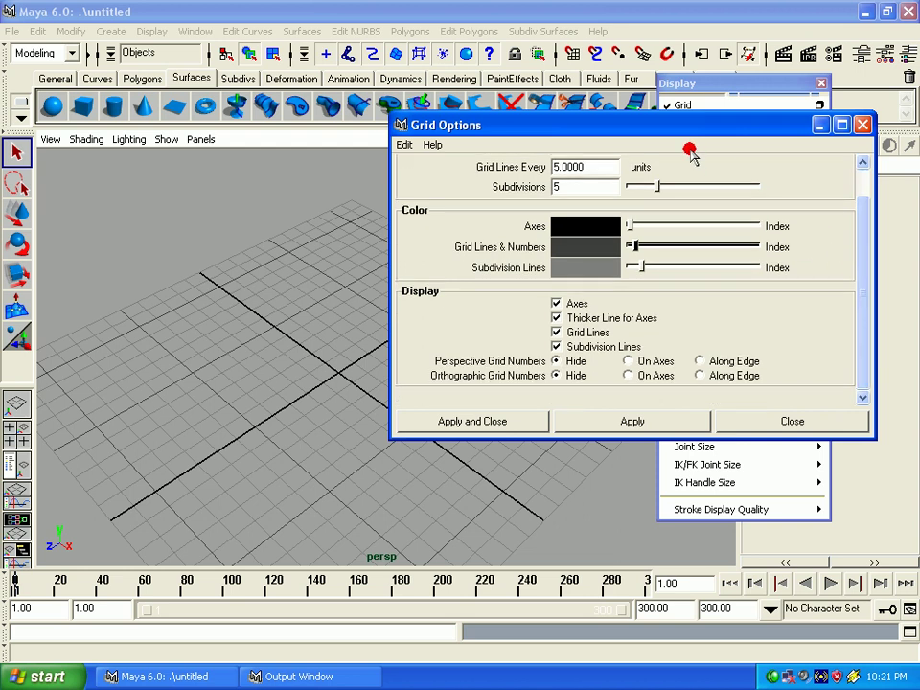
{"action": "left_click_drag", "start_coordinate": [676, 127], "coordinate": [715, 69]}
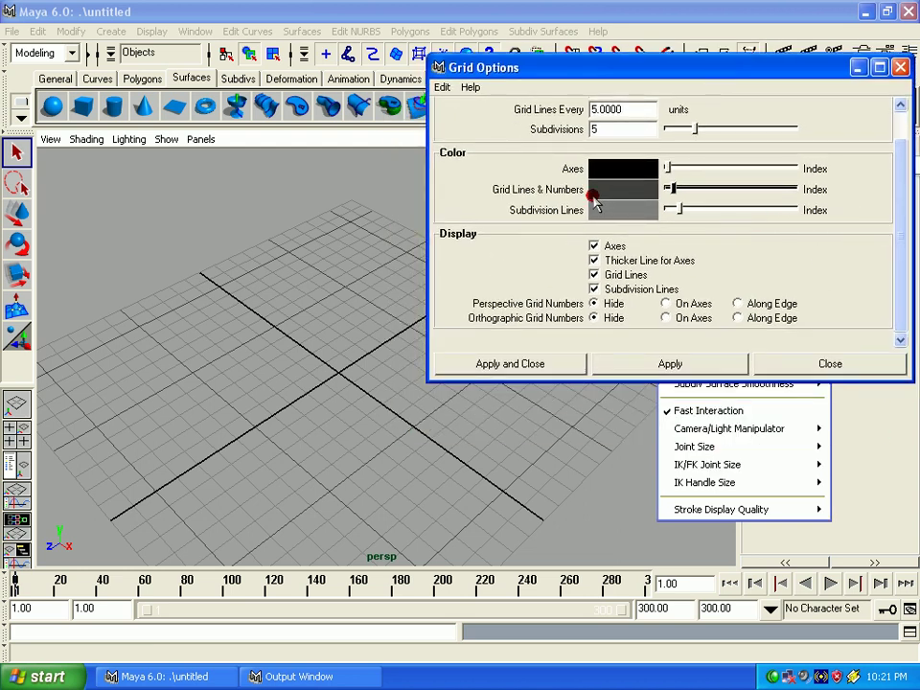
{"action": "left_click", "coordinate": [595, 246]}
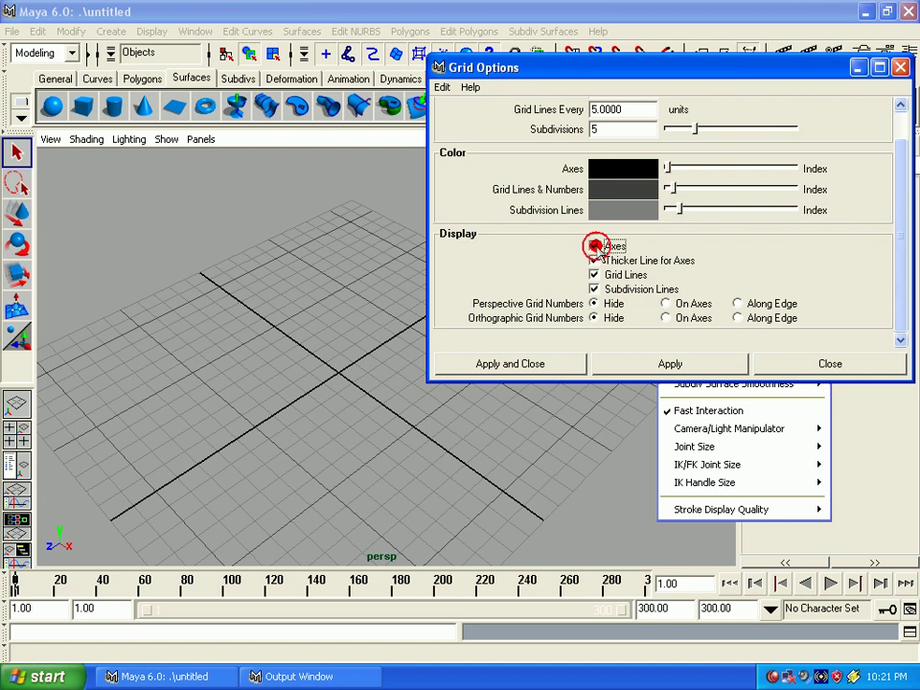
Step: Toggle the grid axes off and back on, then apply Thicker Line for Axes
{"action": "left_click", "coordinate": [620, 365]}
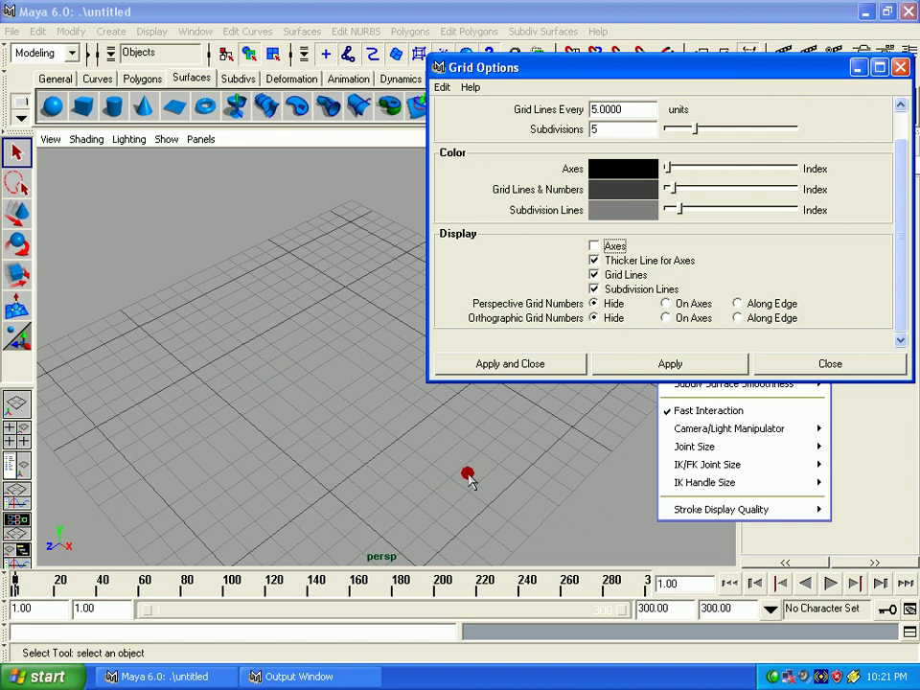
{"action": "left_click", "coordinate": [594, 246]}
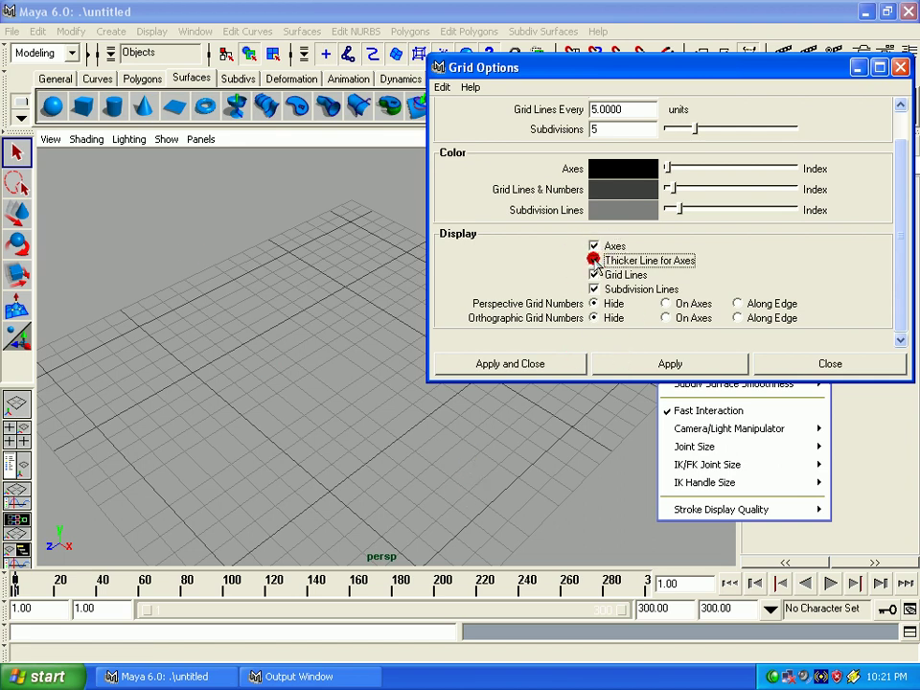
{"action": "left_click", "coordinate": [639, 362]}
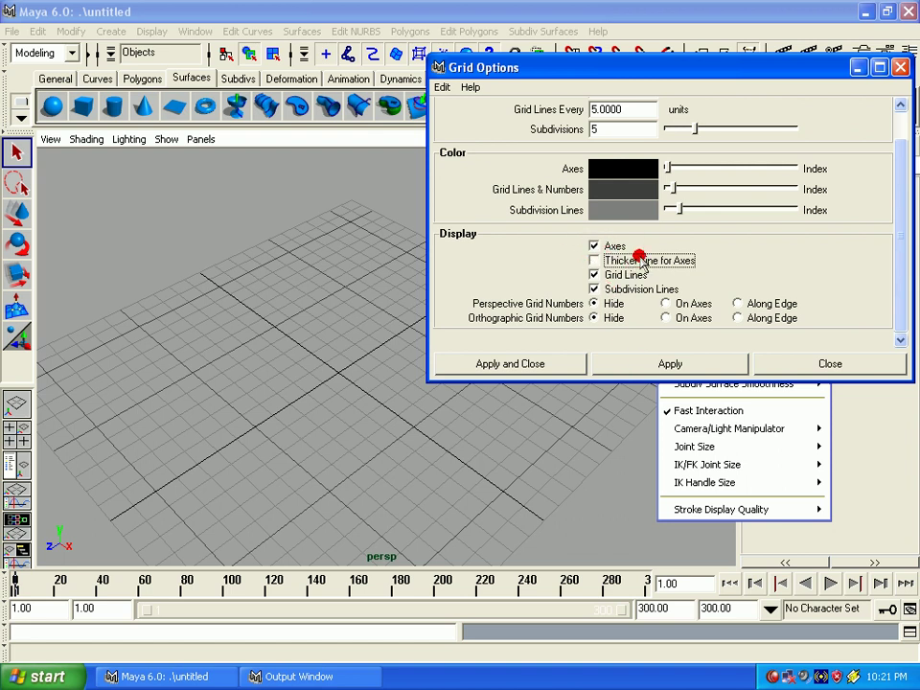
{"action": "left_click", "coordinate": [594, 259]}
{"action": "left_click", "coordinate": [646, 359]}
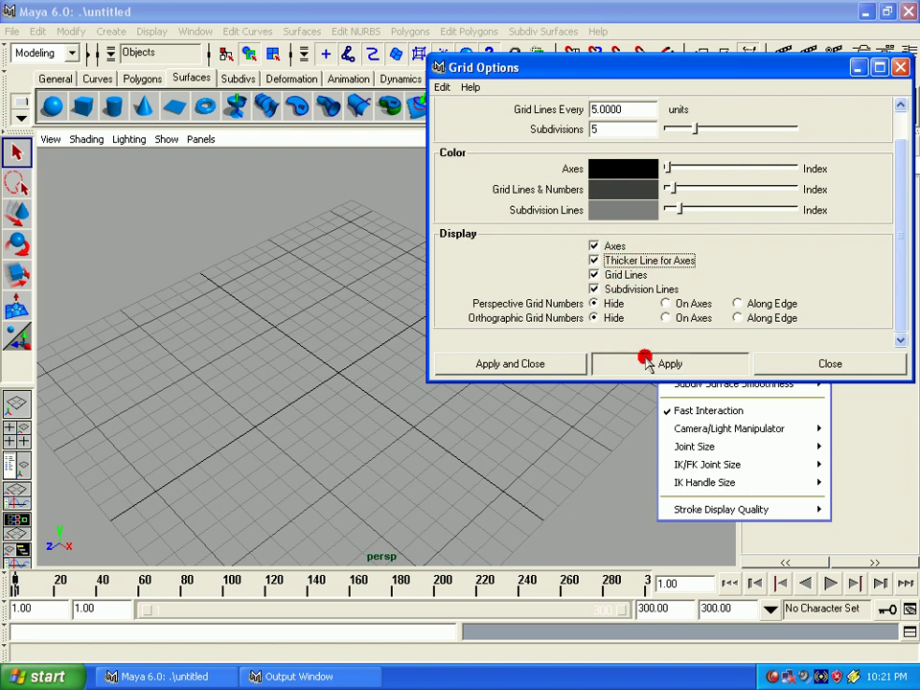
Step: Toggle main and subdivision grid lines off and on; set Perspective Grid Numbers On Axes
{"action": "left_click", "coordinate": [594, 275]}
{"action": "left_click", "coordinate": [618, 359]}
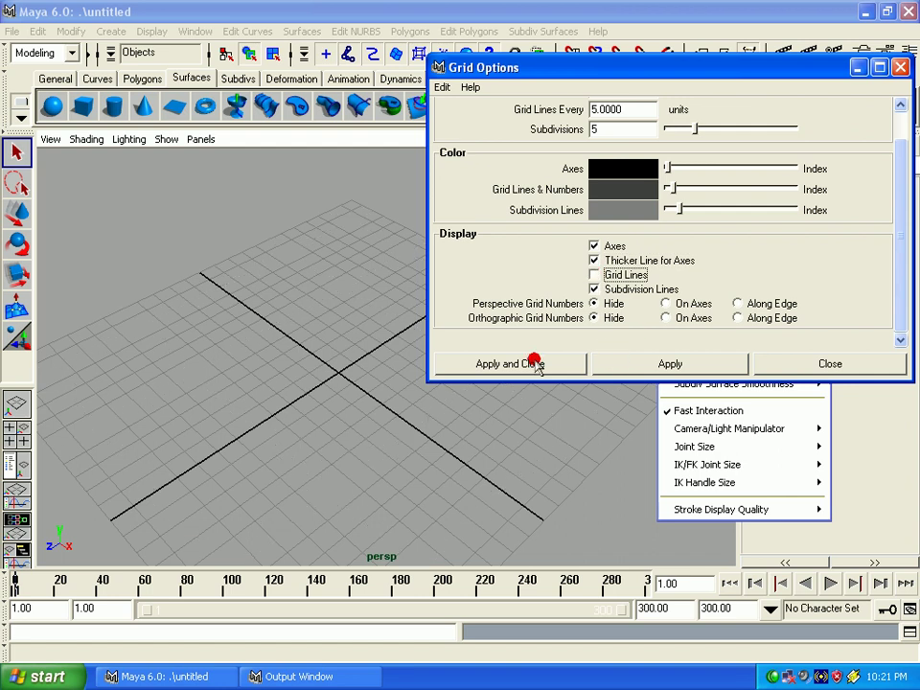
{"action": "left_click", "coordinate": [626, 275]}
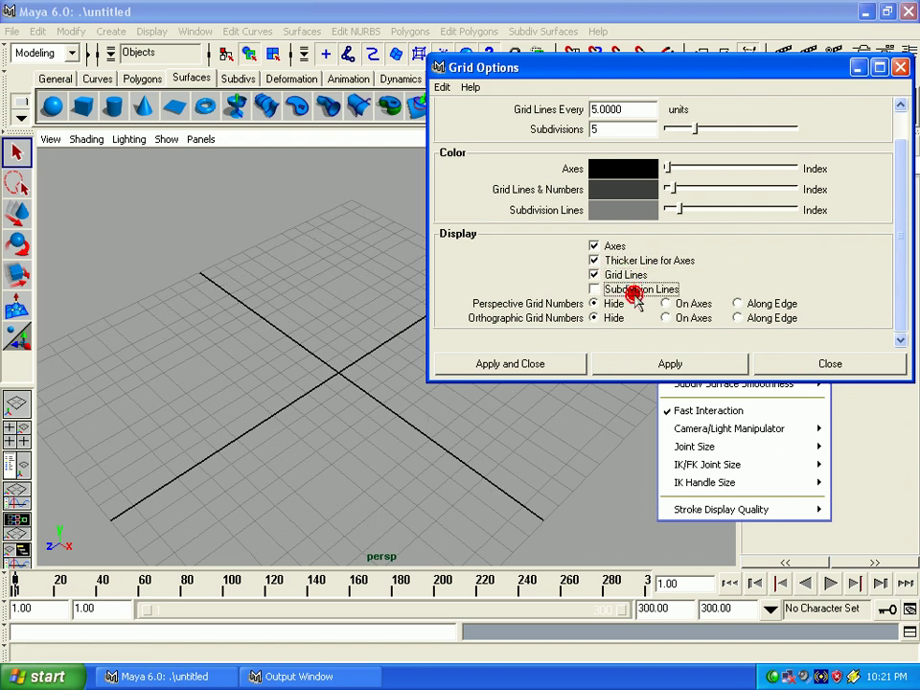
{"action": "left_click", "coordinate": [632, 289]}
{"action": "left_click", "coordinate": [635, 369]}
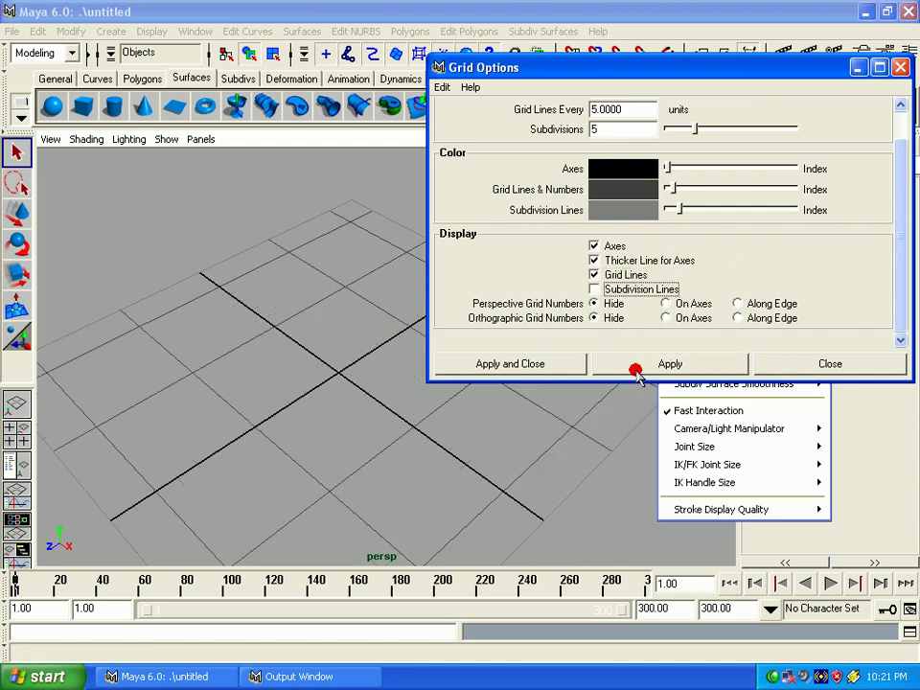
{"action": "left_click", "coordinate": [602, 288]}
{"action": "left_click", "coordinate": [632, 370]}
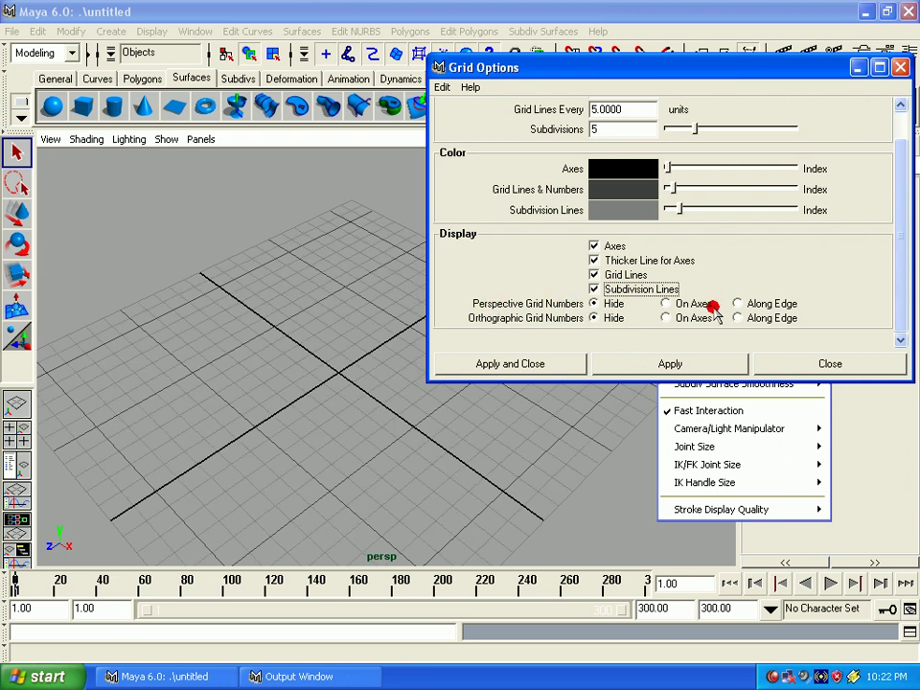
{"action": "left_click", "coordinate": [676, 304]}
Step: Apply perspective grid numbers On Axes, then Along Edge, and orbit to inspect the labels
{"action": "left_click", "coordinate": [688, 366]}
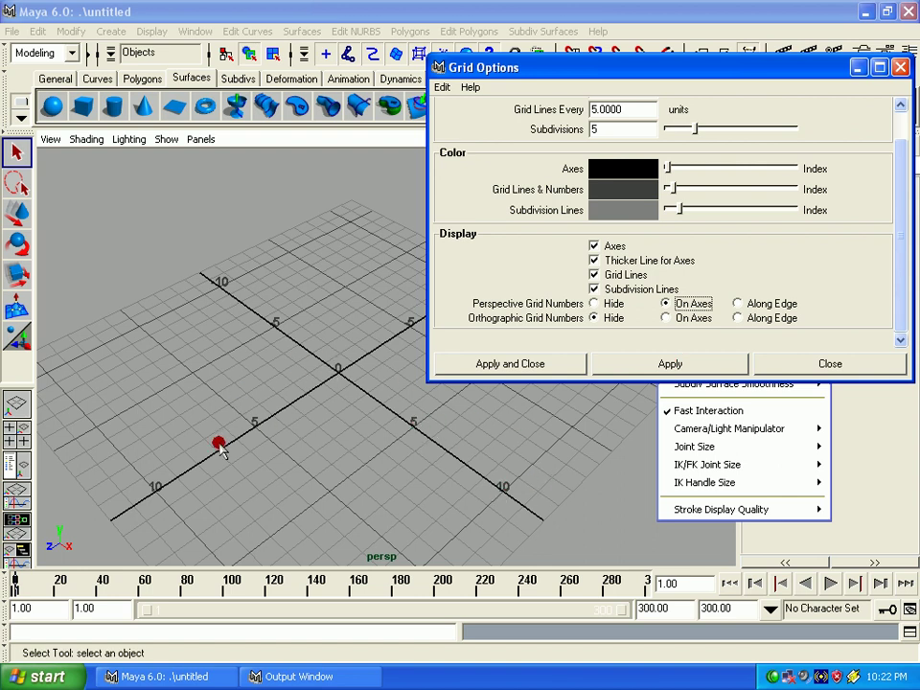
{"action": "left_click", "coordinate": [738, 303]}
{"action": "left_click", "coordinate": [672, 363]}
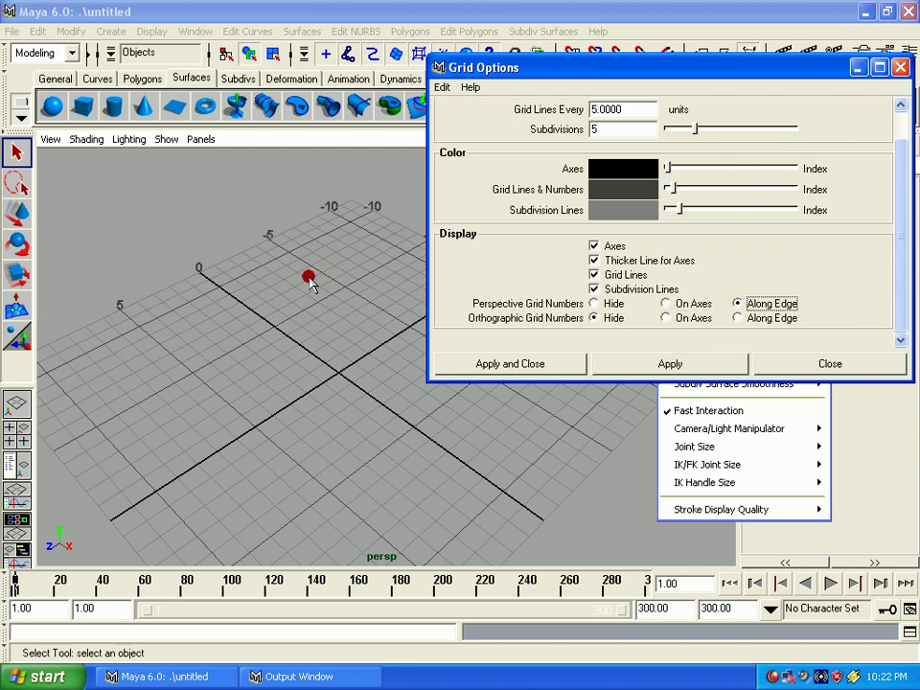
{"action": "left_click_drag", "start_coordinate": [317, 278], "coordinate": [321, 273], "text": "alt"}
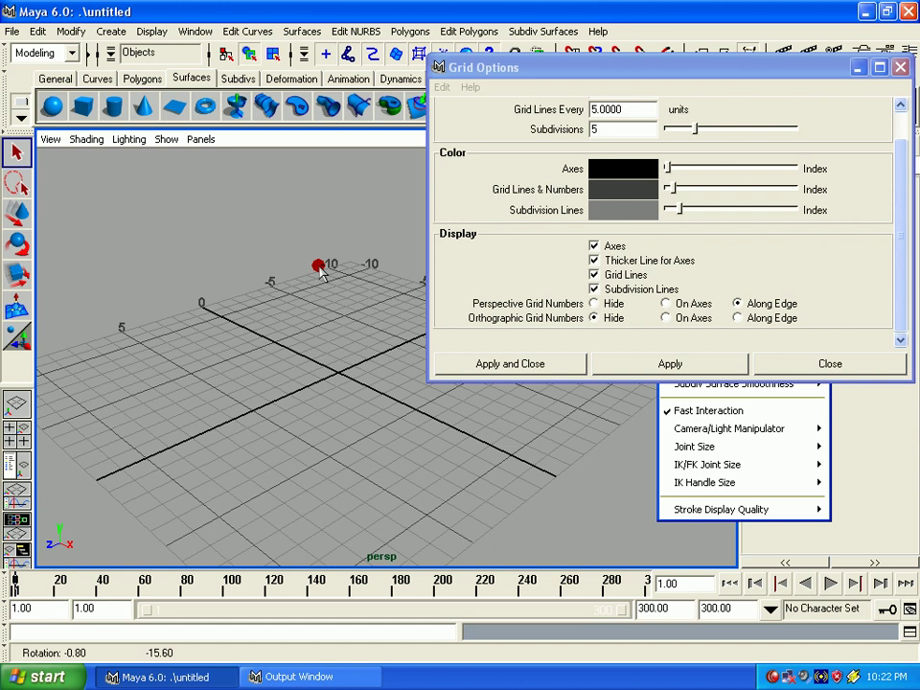
{"action": "right_click_drag", "start_coordinate": [325, 281], "coordinate": [313, 255], "text": "alt"}
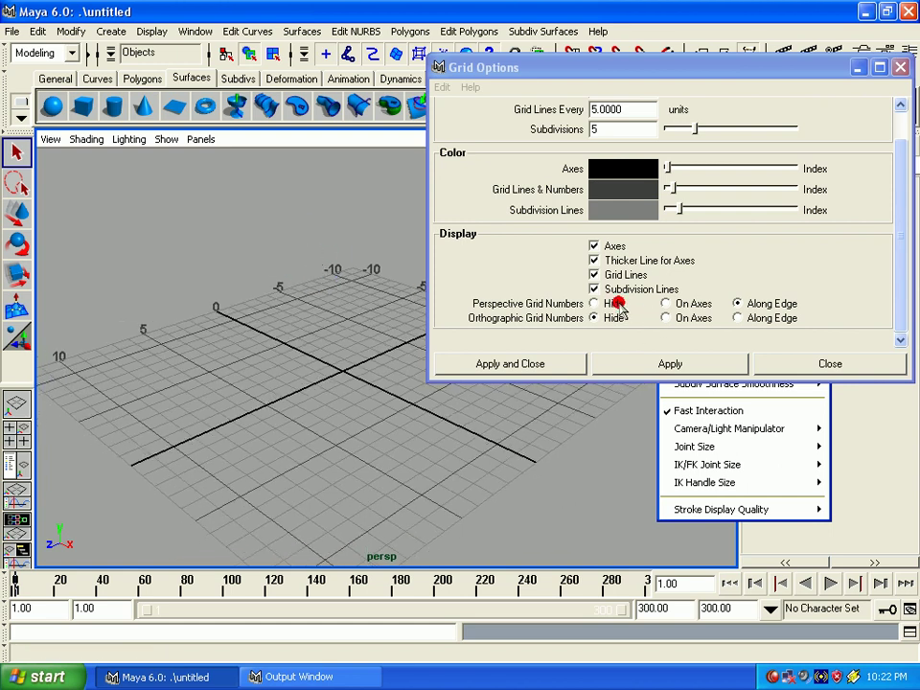
Step: Hide perspective grid numbers and set orthographic grid numbers On Axes
{"action": "left_click", "coordinate": [614, 303]}
{"action": "left_click", "coordinate": [667, 317]}
{"action": "left_click", "coordinate": [657, 364]}
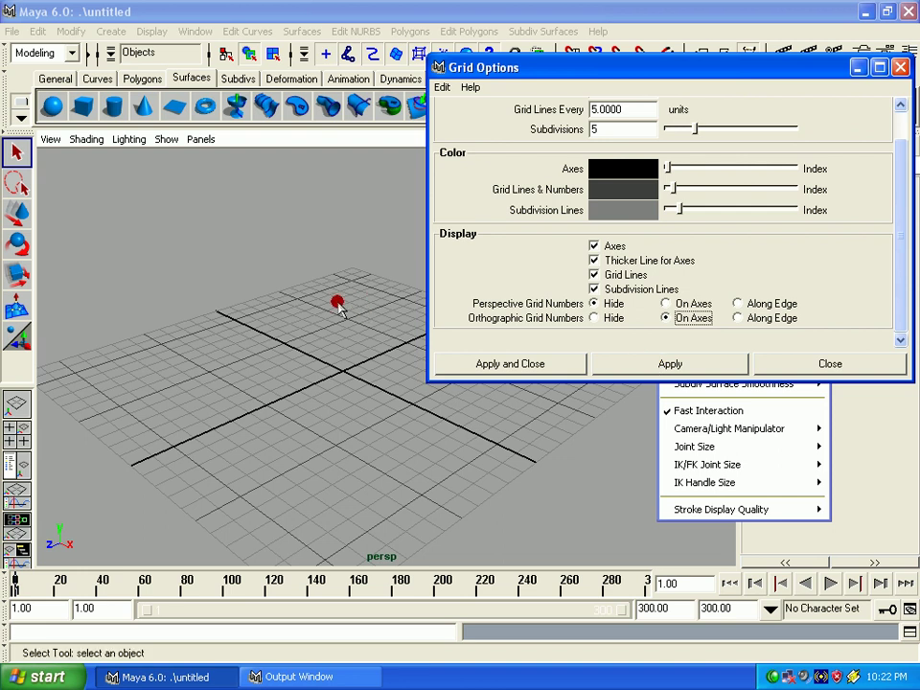
Step: Switch to the four-view layout and hide the orthographic grid numbers
{"action": "key", "text": "space"}
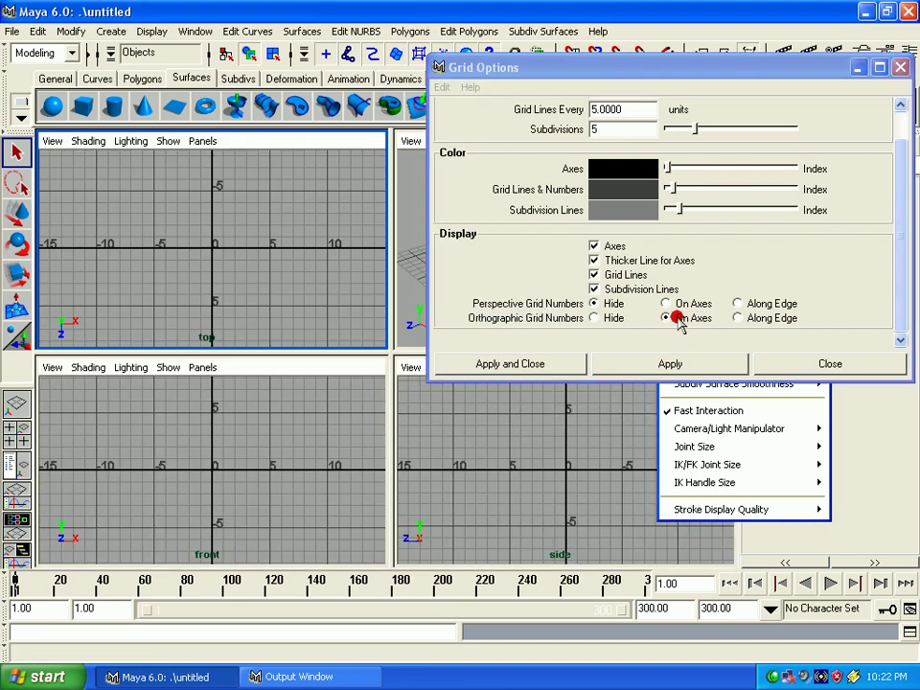
{"action": "left_click", "coordinate": [604, 318]}
{"action": "left_click", "coordinate": [617, 361]}
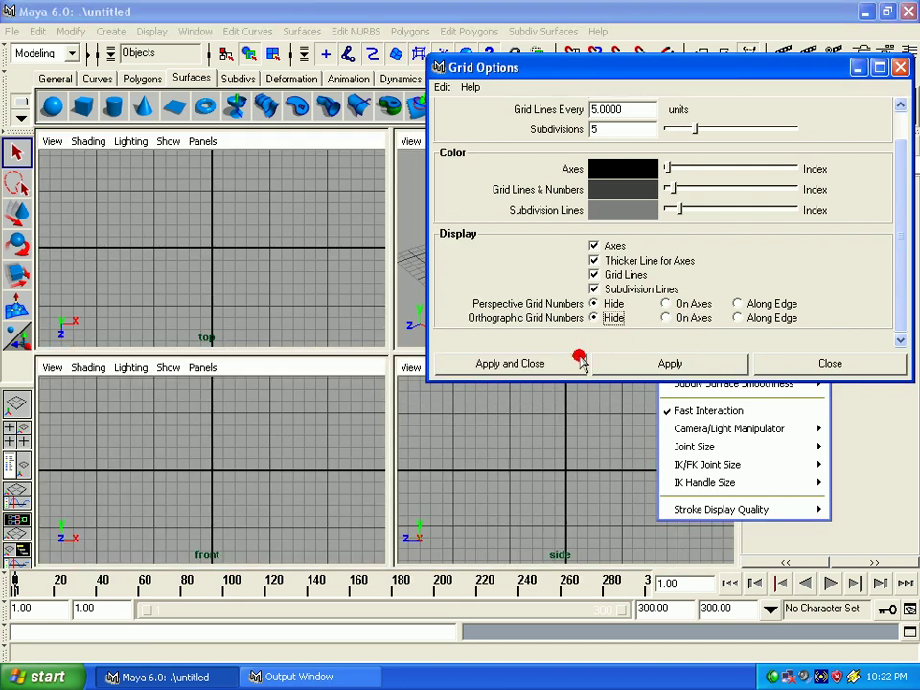
Step: Set both Perspective and Orthographic Grid Numbers to On Axes and apply
{"action": "left_click", "coordinate": [665, 303]}
{"action": "left_click", "coordinate": [659, 359]}
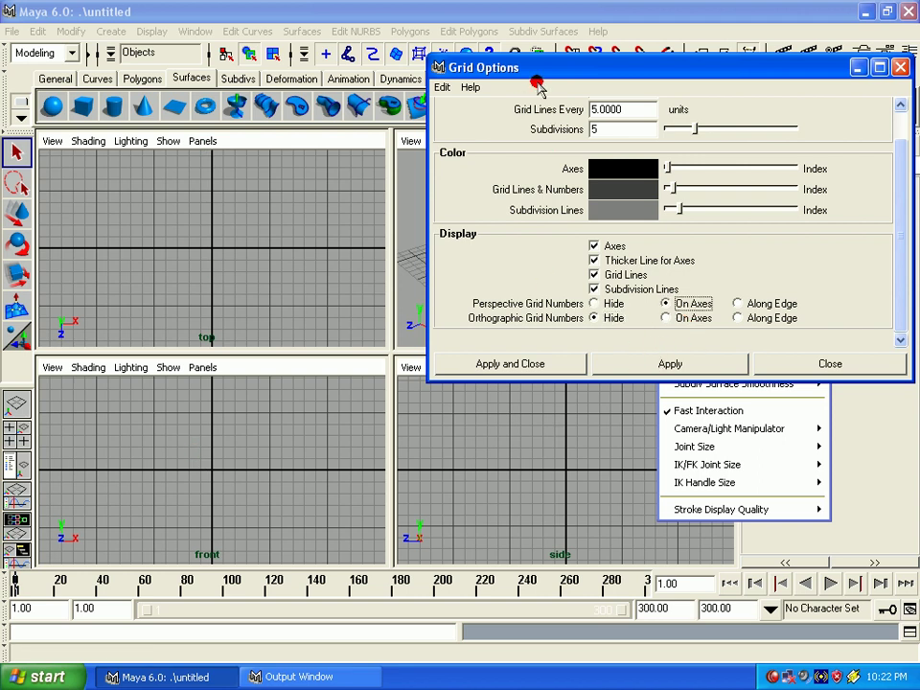
{"action": "left_click_drag", "start_coordinate": [554, 65], "coordinate": [680, 61]}
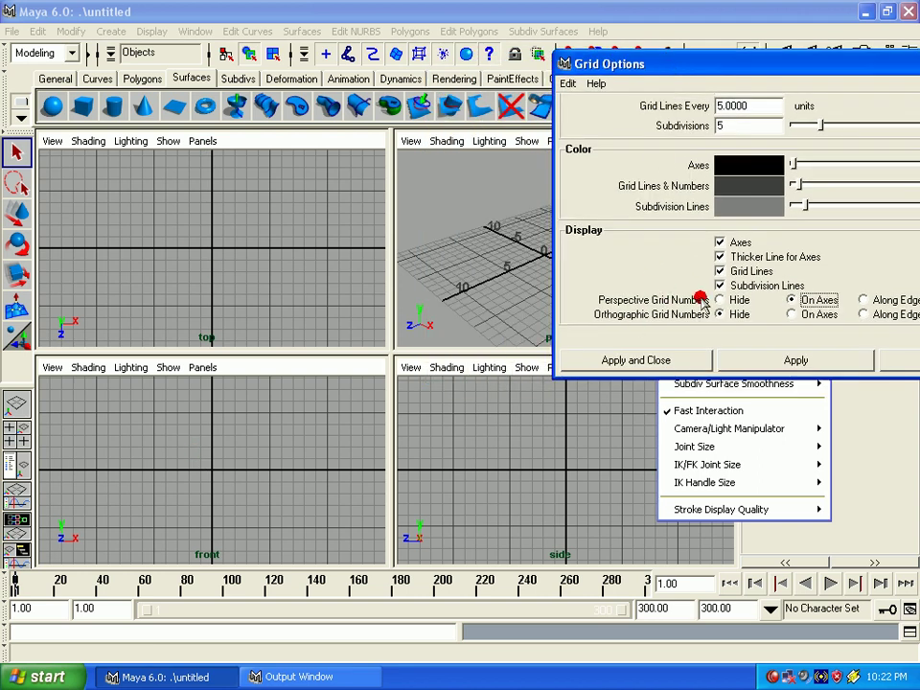
{"action": "left_click", "coordinate": [792, 314]}
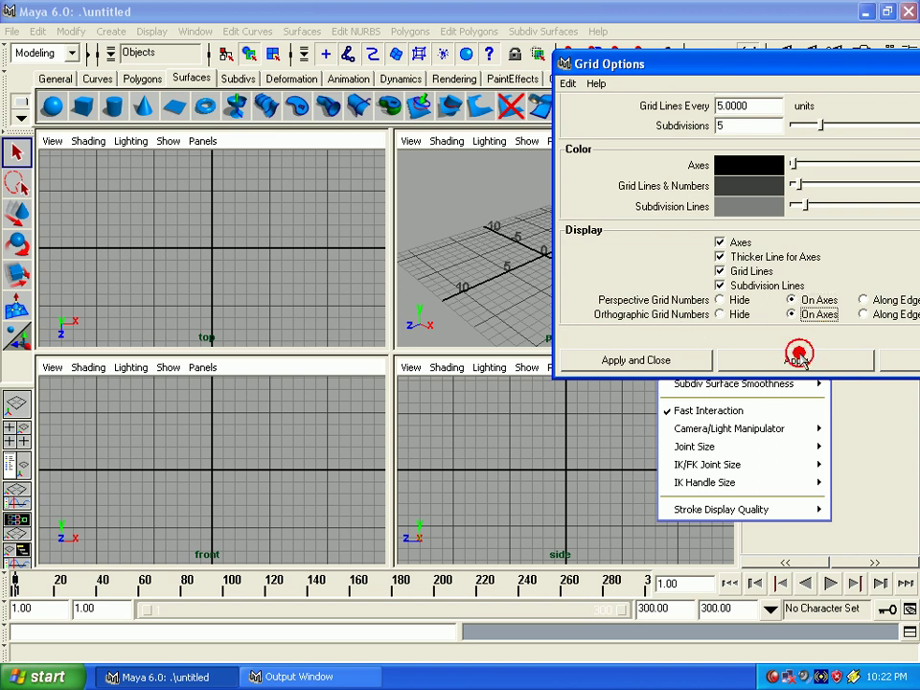
{"action": "left_click", "coordinate": [747, 360]}
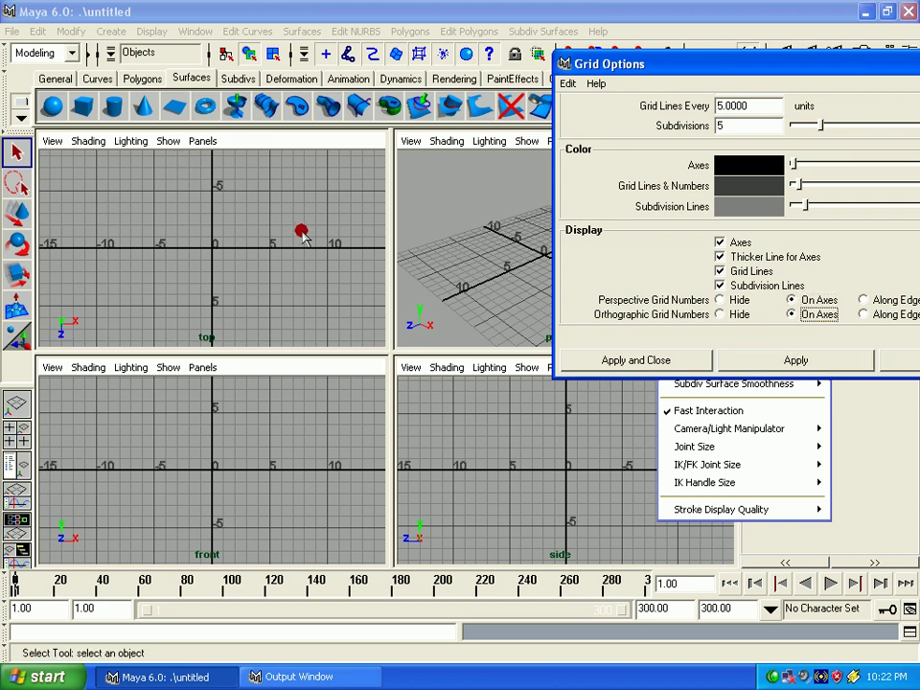
Step: Change Grid Lines Every from 5 to 2 units and apply it to all viewports
{"action": "left_click", "coordinate": [756, 106]}
{"action": "type", "text": "2"}
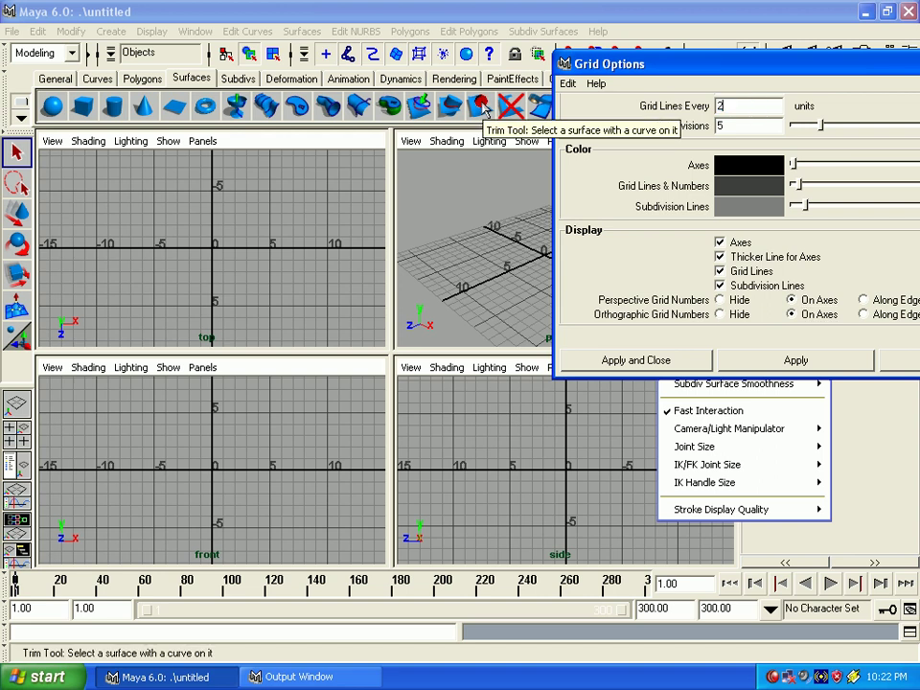
{"action": "left_click", "coordinate": [721, 359]}
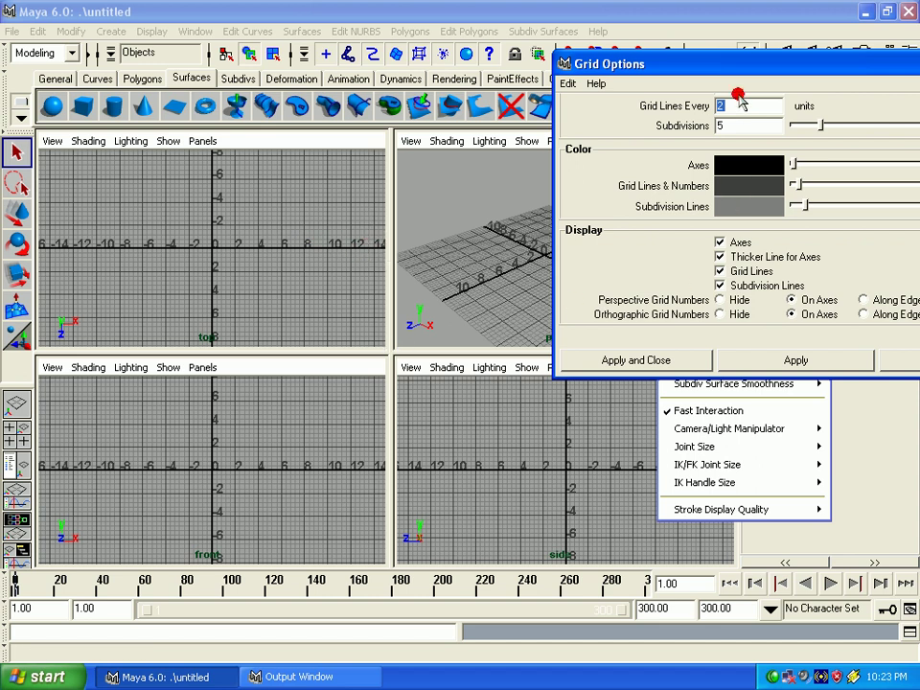
{"action": "left_click", "coordinate": [568, 83]}
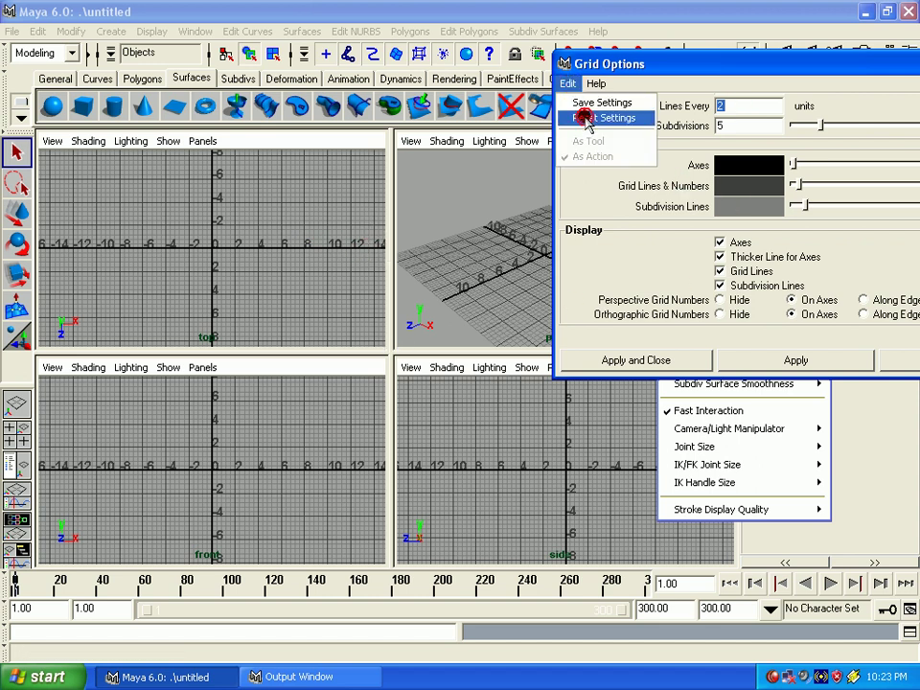
Step: Reset the Grid Options to their defaults, apply them, and close the dialog
{"action": "left_click", "coordinate": [585, 117]}
{"action": "left_click", "coordinate": [805, 355]}
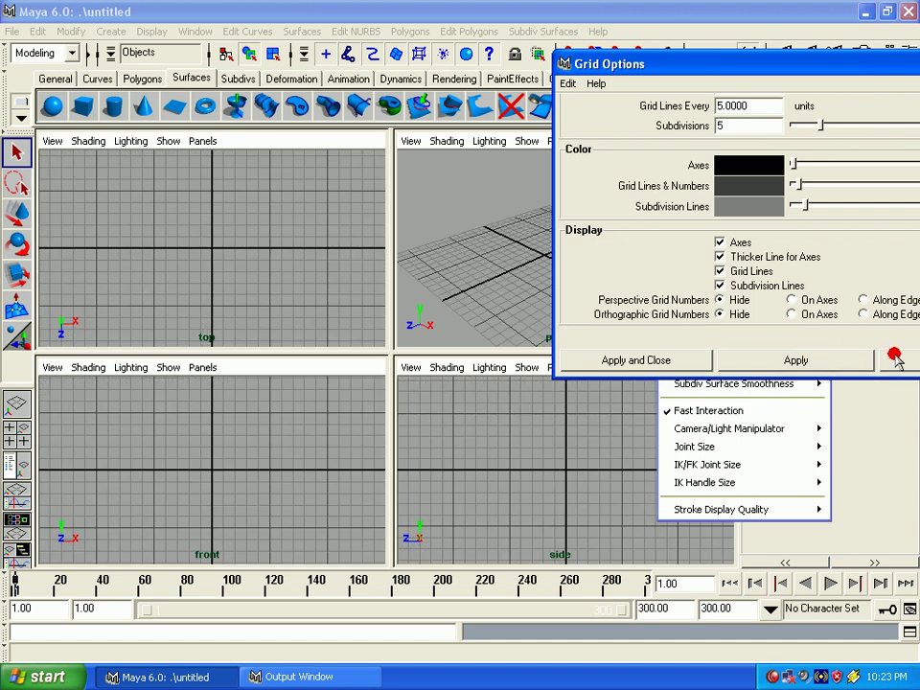
{"action": "left_click", "coordinate": [898, 358]}
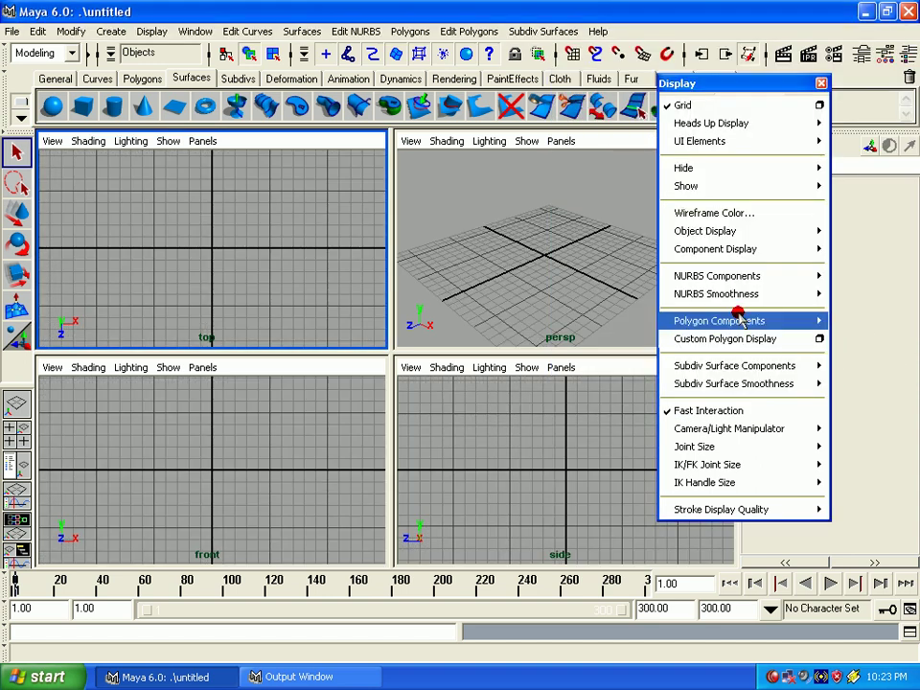
Step: Start a new scene without saving the old one
{"action": "left_click", "coordinate": [9, 32]}
{"action": "left_click", "coordinate": [33, 58]}
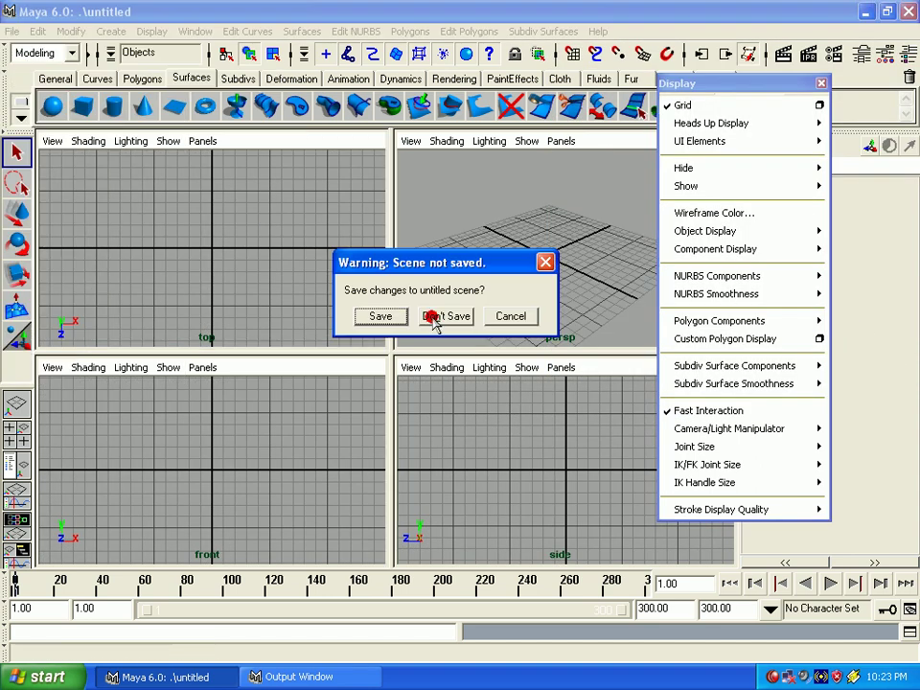
{"action": "left_click", "coordinate": [456, 317]}
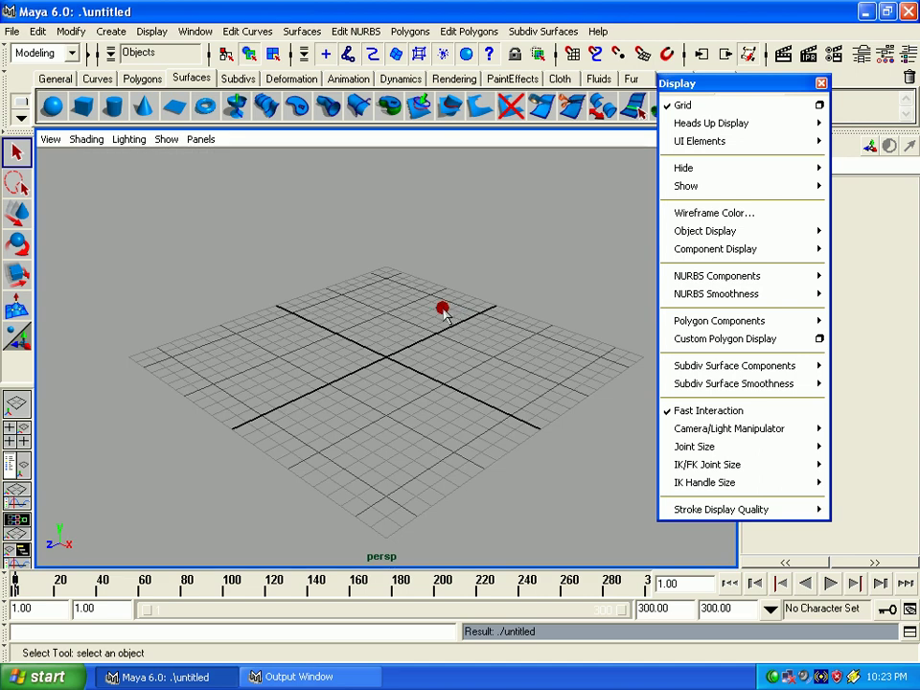
{"action": "left_click", "coordinate": [283, 257]}
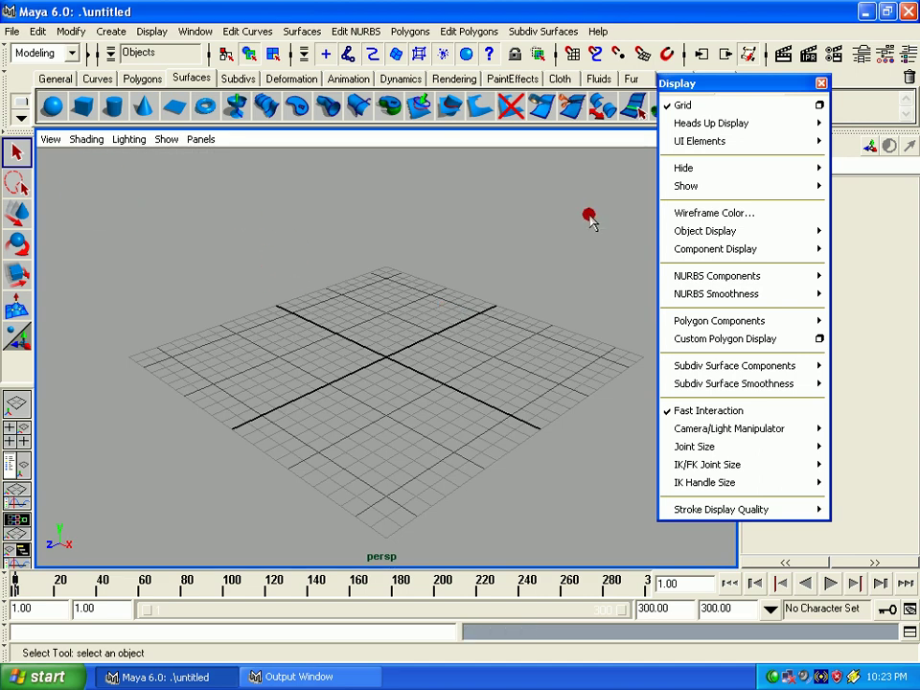
{"action": "left_click_drag", "start_coordinate": [692, 83], "coordinate": [619, 71]}
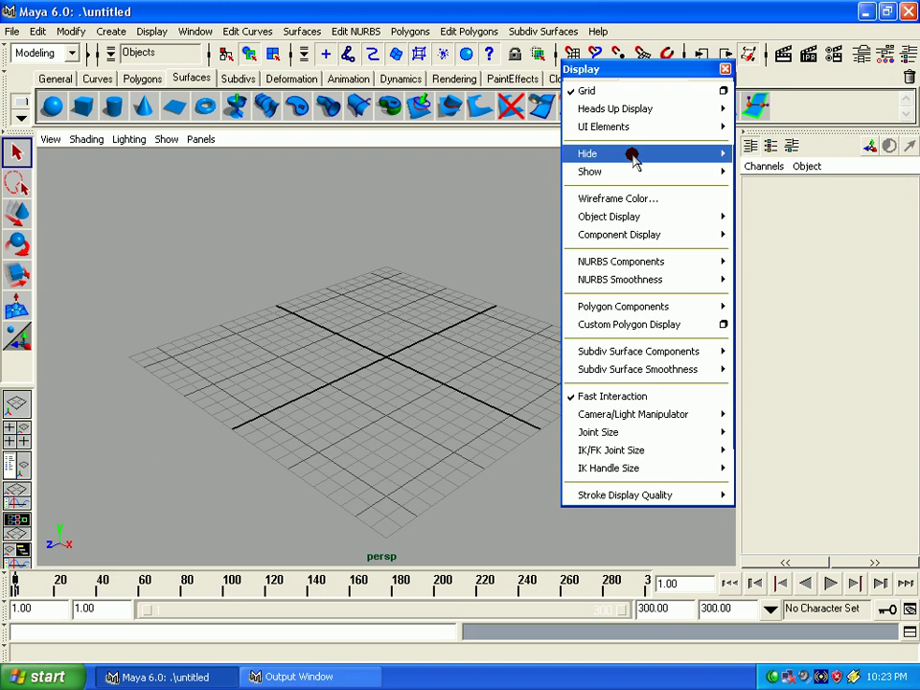
Step: Create a NURBS sphere at the origin and frame it in the perspective view
{"action": "left_click", "coordinate": [633, 158]}
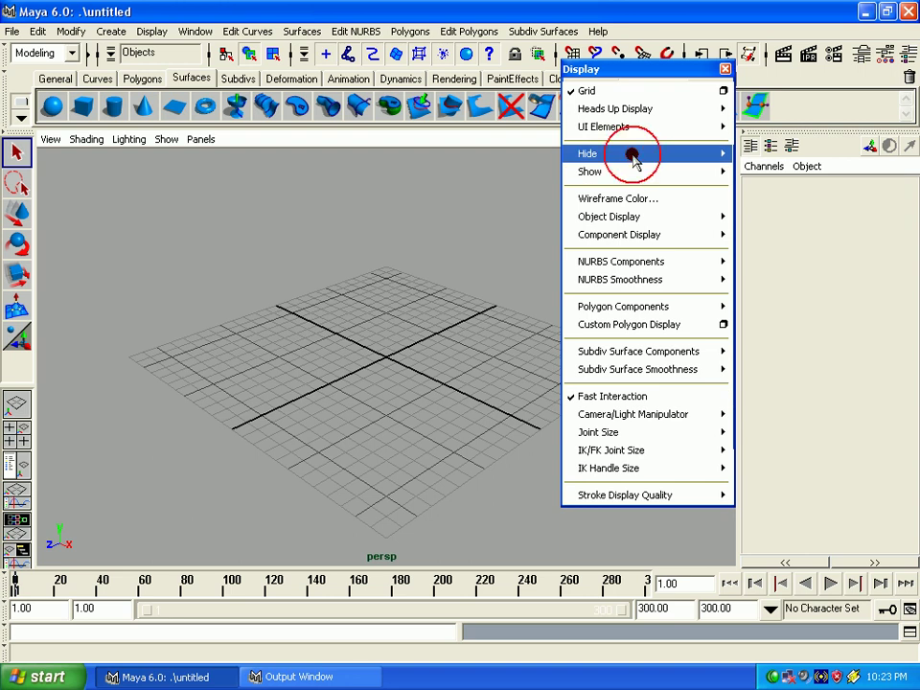
{"action": "left_click", "coordinate": [127, 32]}
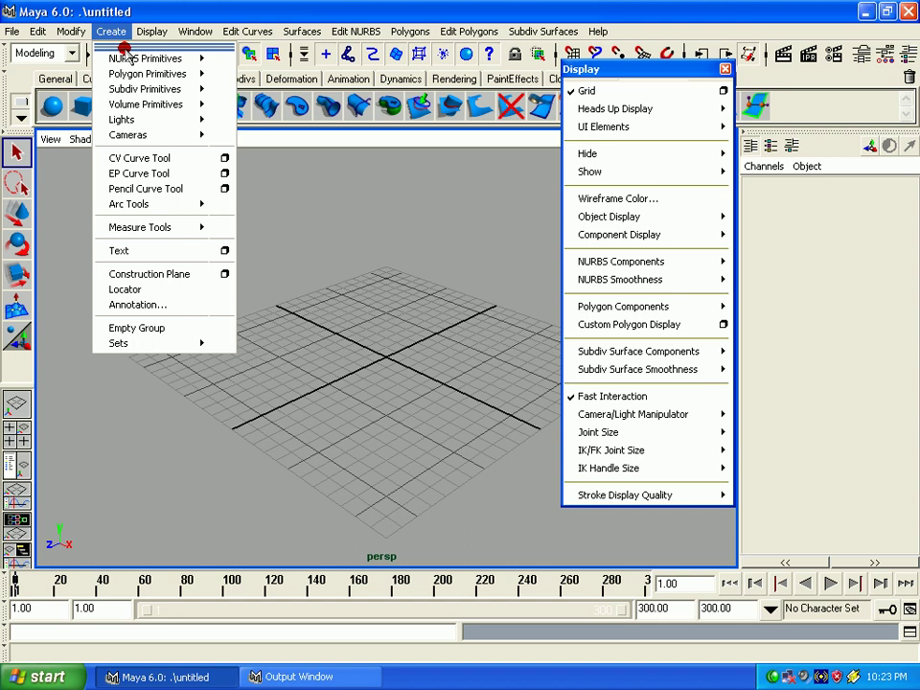
{"action": "left_click", "coordinate": [238, 67]}
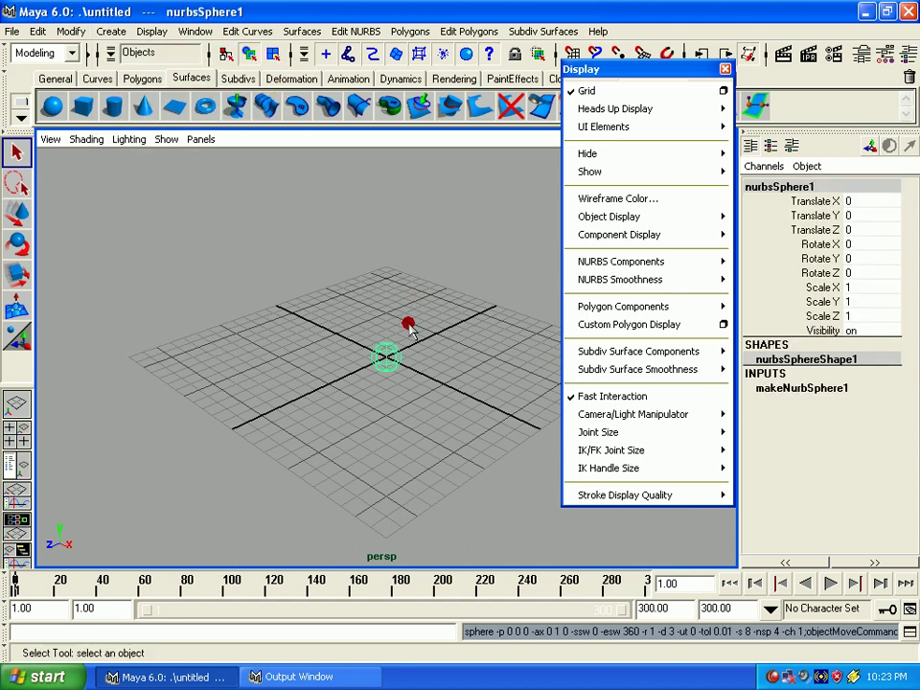
{"action": "left_click_drag", "start_coordinate": [415, 350], "coordinate": [403, 359], "text": "alt"}
{"action": "right_click_drag", "start_coordinate": [403, 360], "coordinate": [421, 410], "text": "alt"}
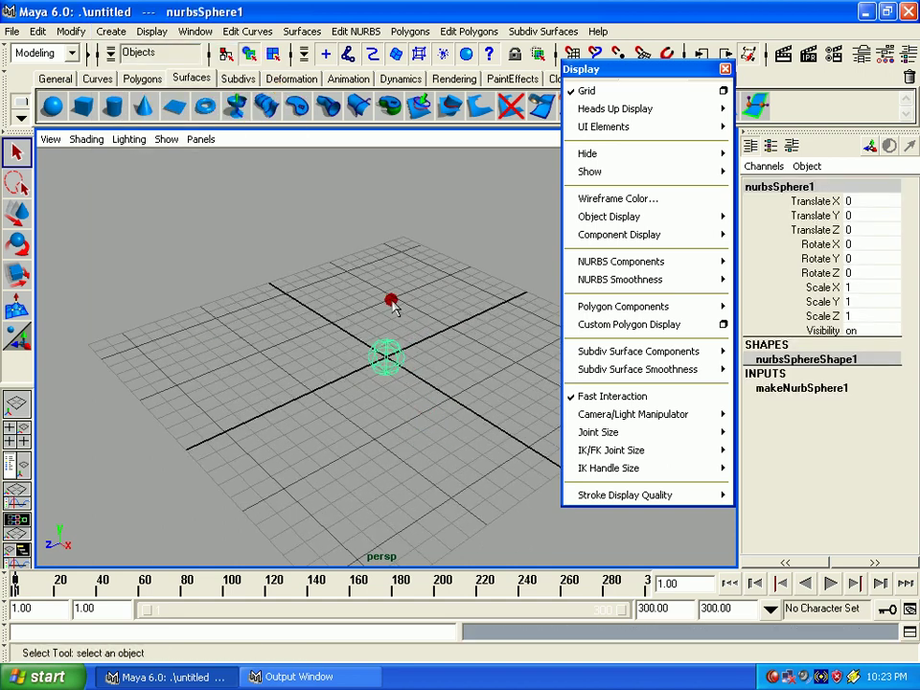
{"action": "middle_click_drag", "start_coordinate": [391, 302], "coordinate": [393, 201], "text": "alt"}
{"action": "right_click_drag", "start_coordinate": [393, 201], "coordinate": [494, 413], "text": "alt"}
{"action": "middle_click_drag", "start_coordinate": [460, 253], "coordinate": [460, 321], "text": "alt"}
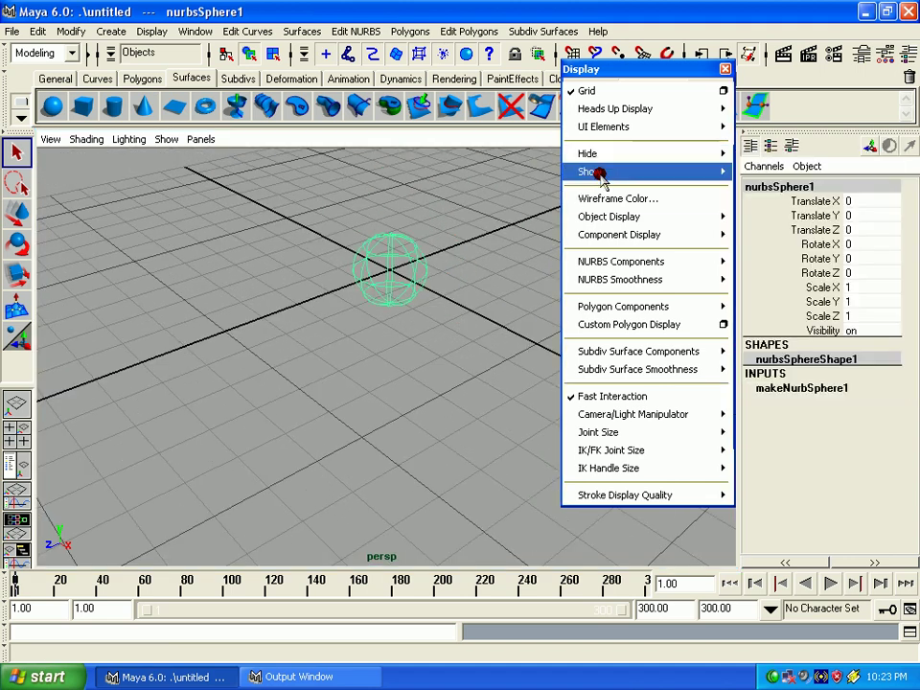
Step: Select the sphere and hide all unselected objects
{"action": "left_click", "coordinate": [246, 237]}
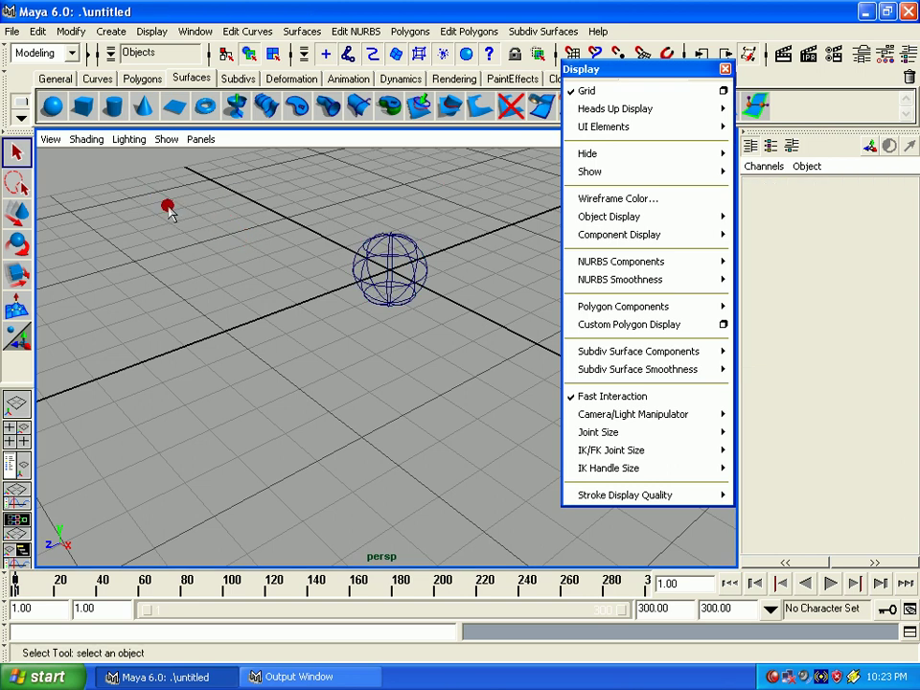
{"action": "left_click", "coordinate": [371, 280]}
{"action": "mouse_move", "coordinate": [613, 153]}
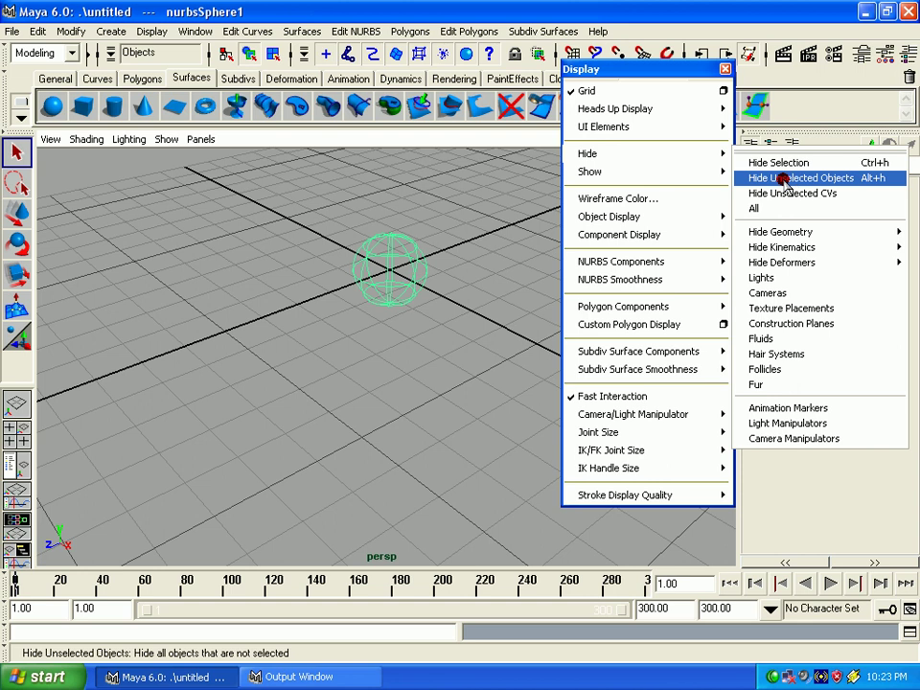
{"action": "left_click", "coordinate": [784, 182]}
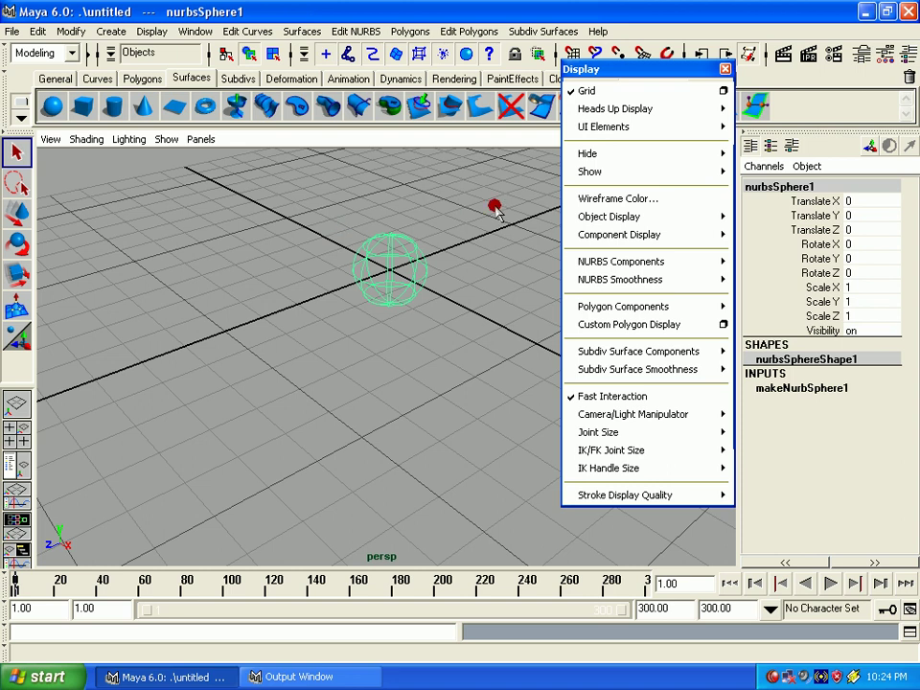
Step: Select the sphere's top CVs, hide the unselected CVs, then hide all objects
{"action": "left_click", "coordinate": [600, 153]}
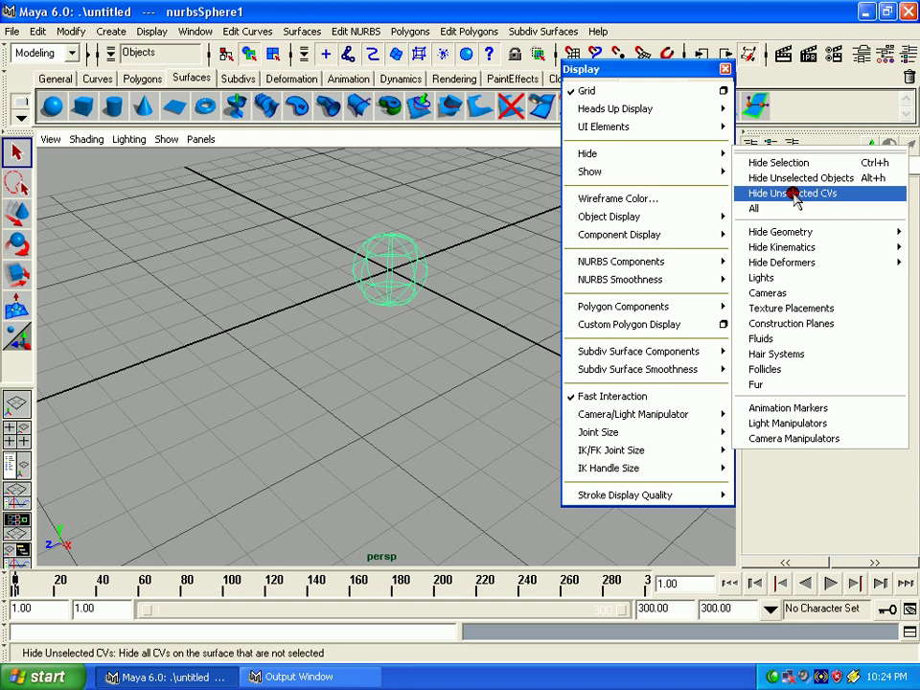
{"action": "left_click", "coordinate": [794, 196]}
{"action": "right_click_drag", "start_coordinate": [374, 259], "coordinate": [360, 244]}
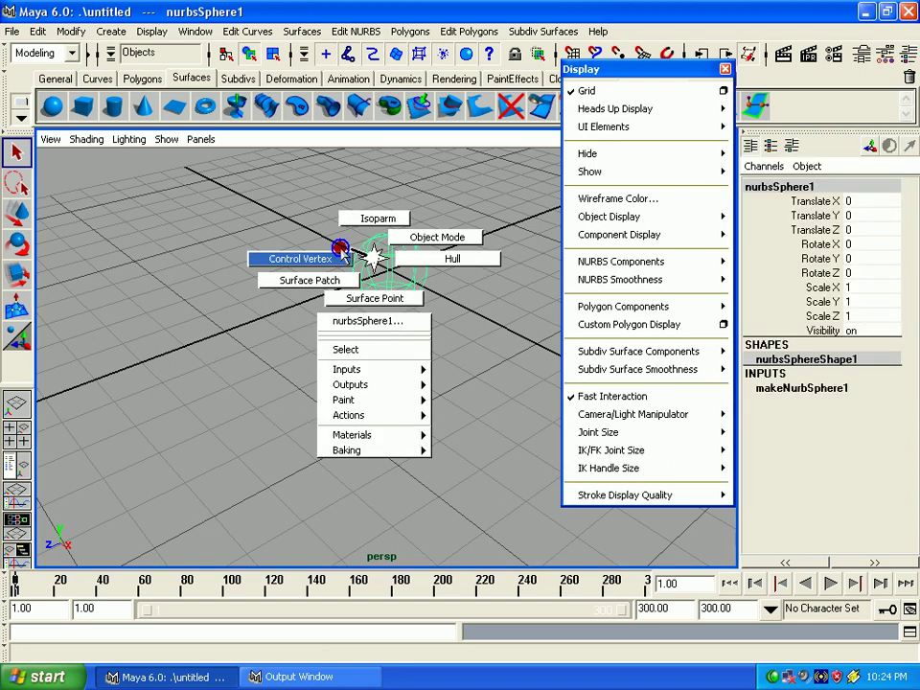
{"action": "left_click_drag", "start_coordinate": [299, 205], "coordinate": [436, 253]}
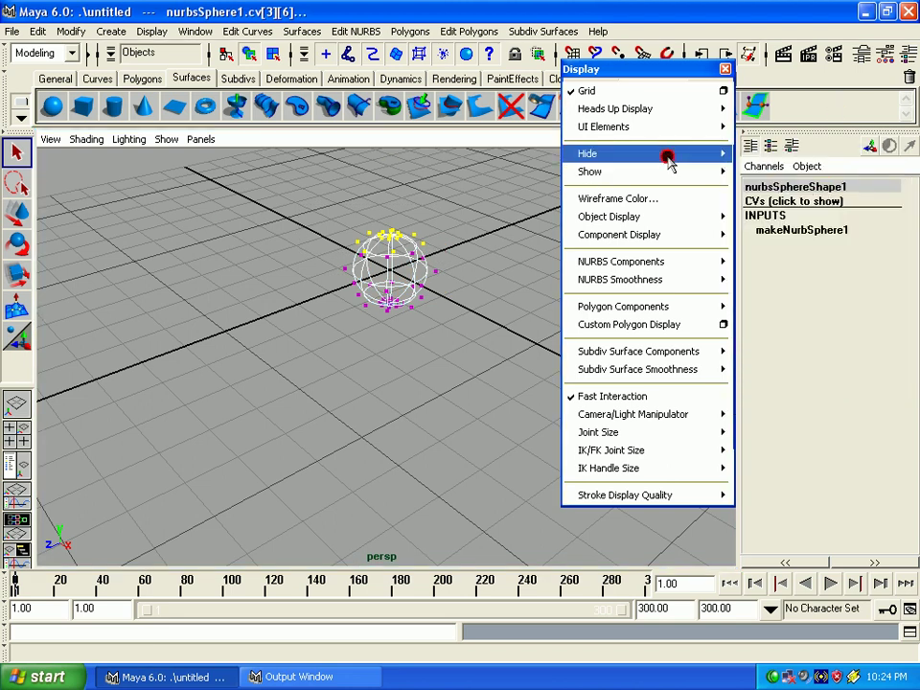
{"action": "left_click", "coordinate": [788, 195]}
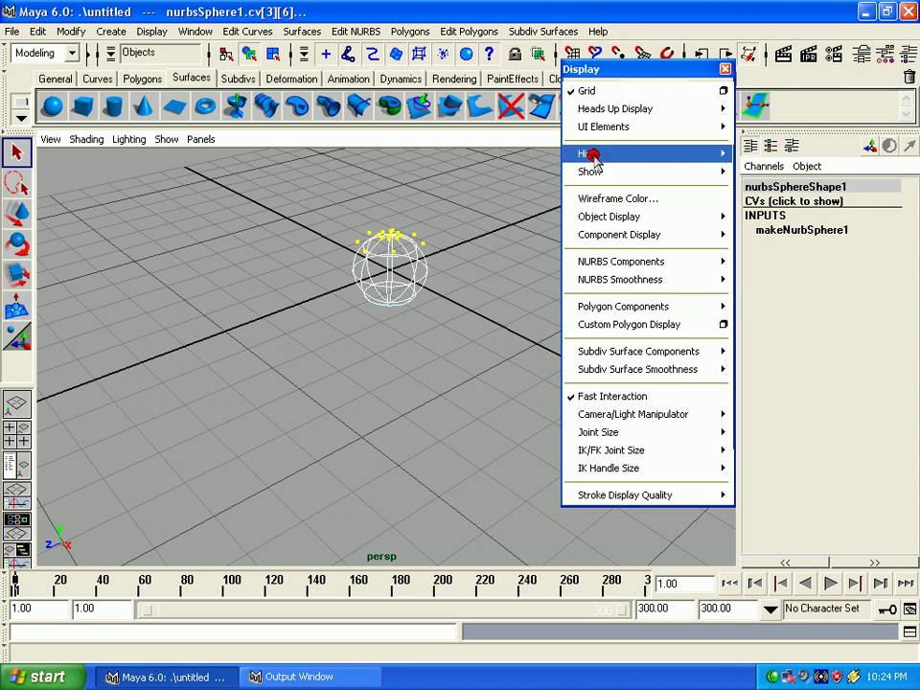
{"action": "mouse_move", "coordinate": [614, 154]}
{"action": "left_click", "coordinate": [802, 194]}
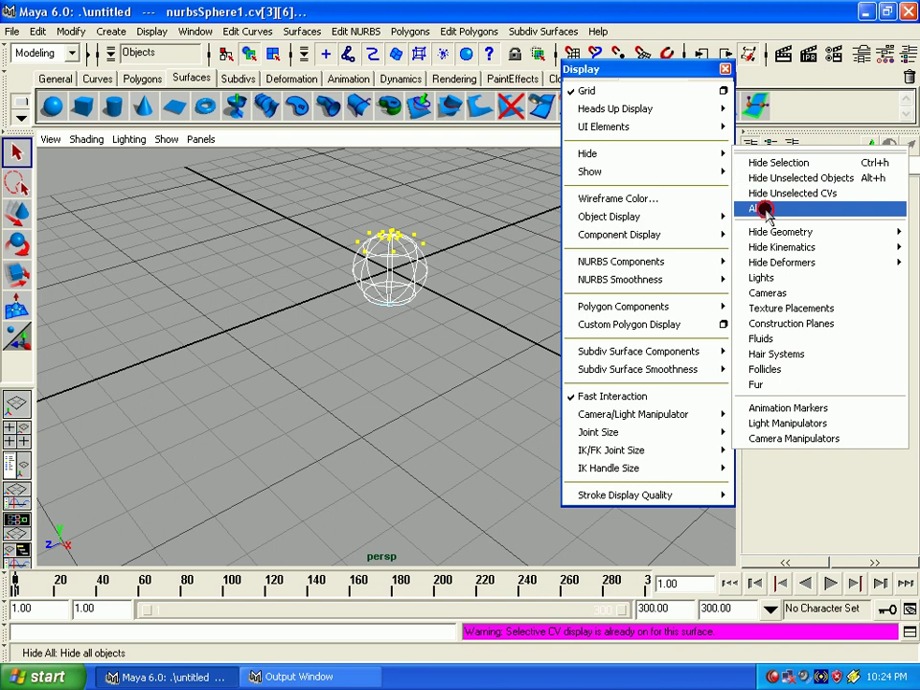
{"action": "left_click", "coordinate": [764, 207]}
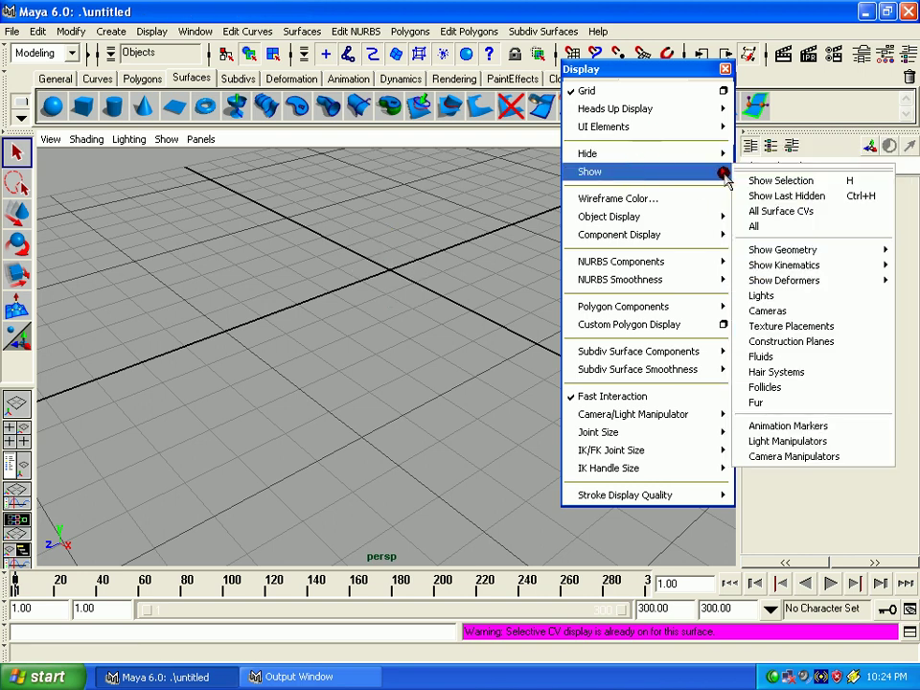
{"action": "mouse_move", "coordinate": [590, 172]}
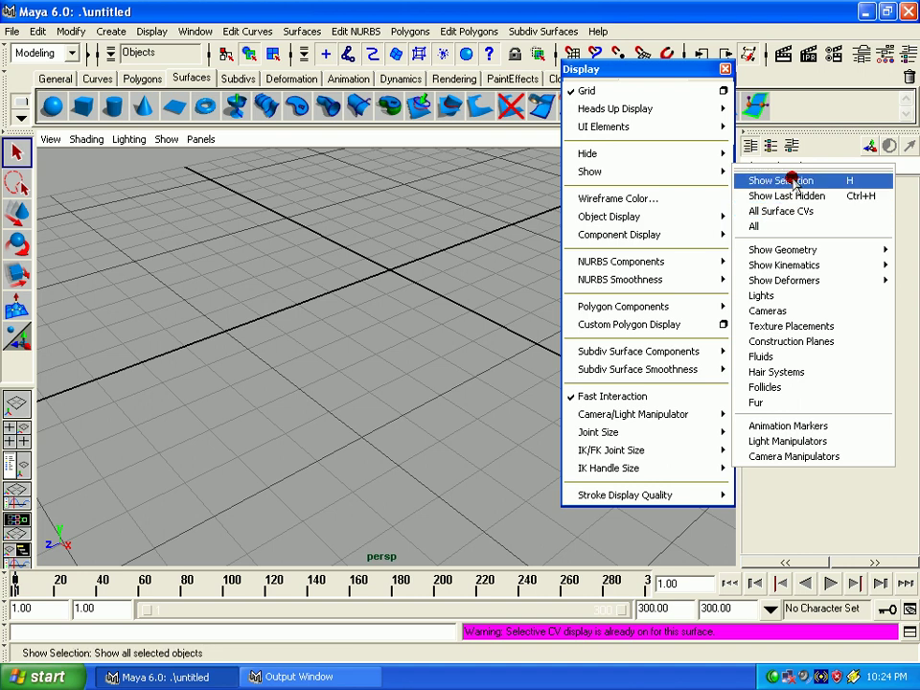
{"action": "left_click", "coordinate": [781, 181]}
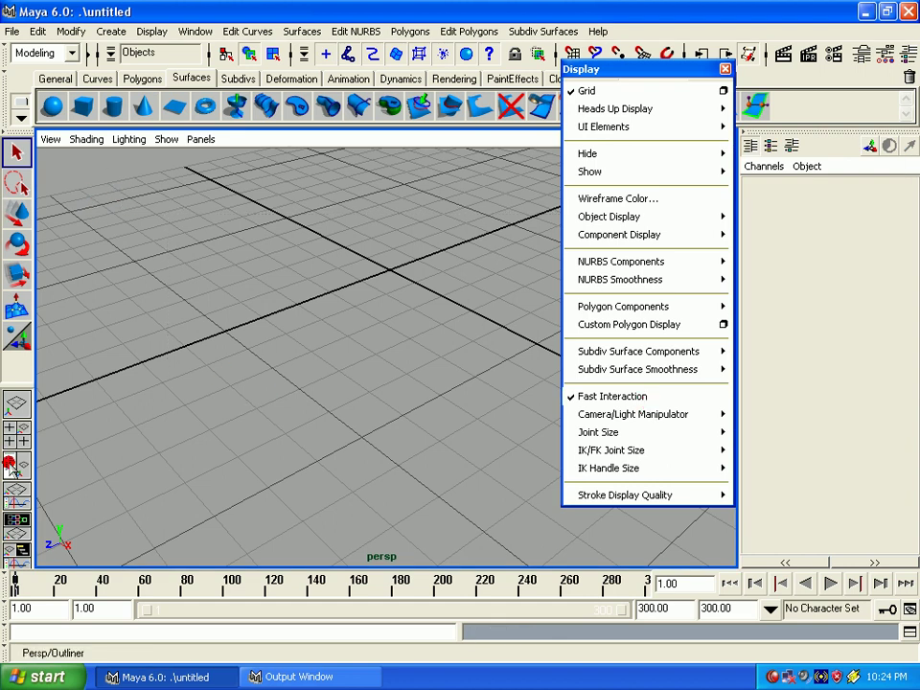
Step: Switch to the Persp/Outliner layout and show the hidden nurbsSphere1 by selecting it there
{"action": "left_click", "coordinate": [17, 467]}
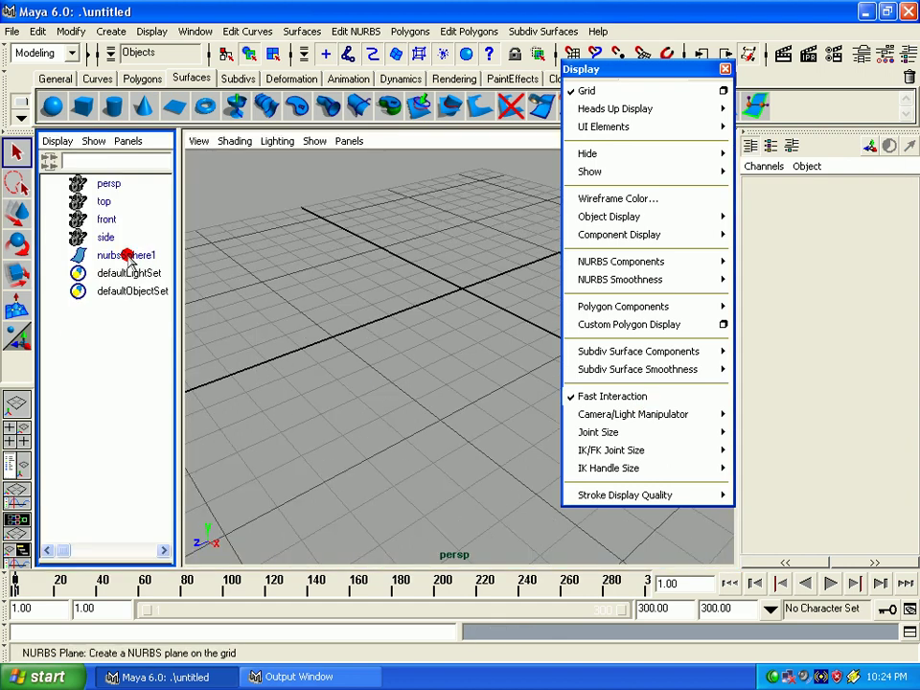
{"action": "left_click", "coordinate": [126, 256]}
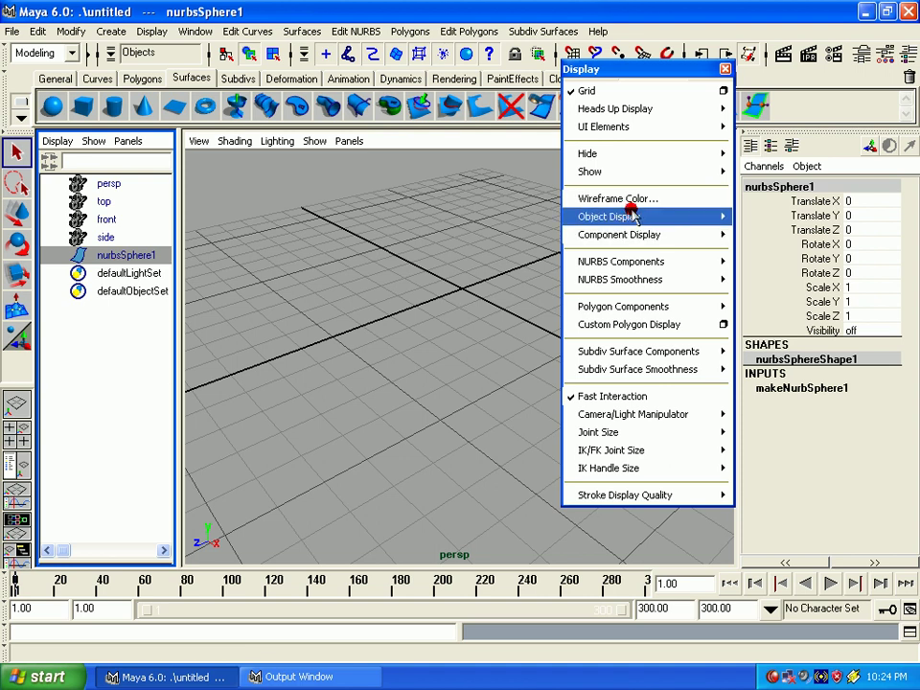
{"action": "left_click", "coordinate": [786, 179]}
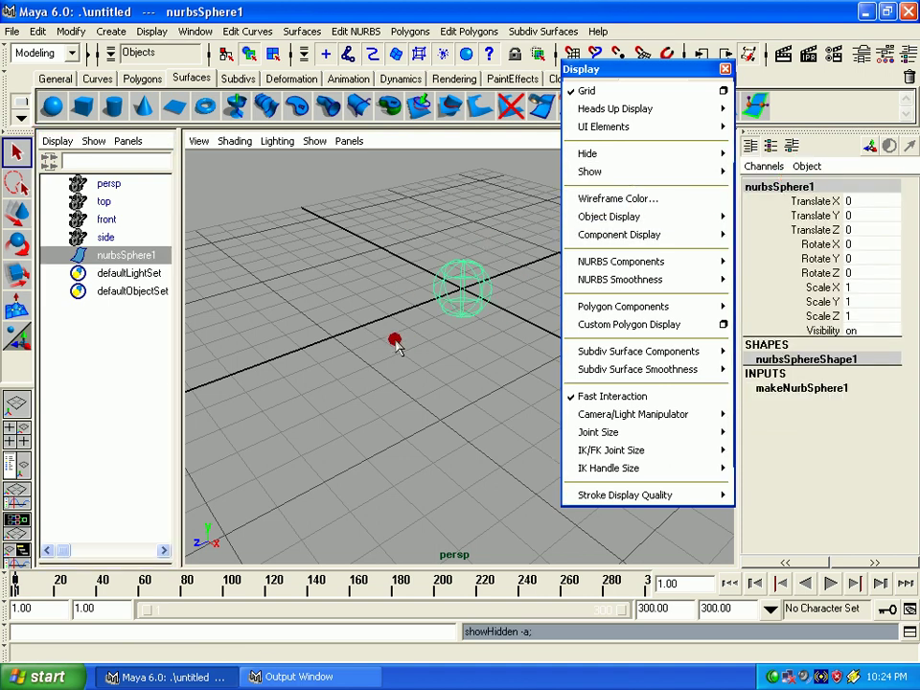
{"action": "left_click", "coordinate": [590, 171]}
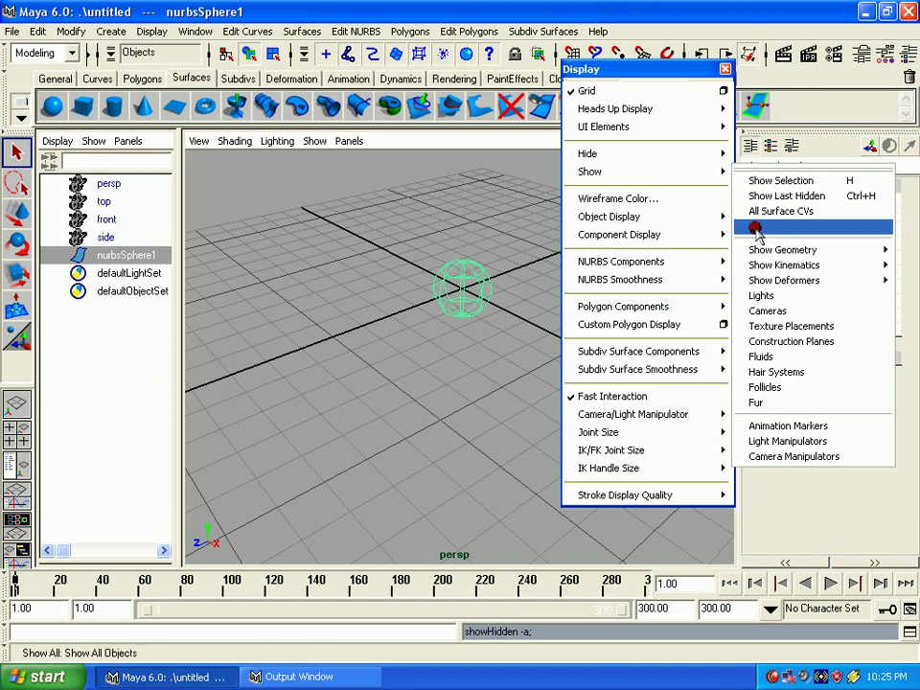
{"action": "left_click", "coordinate": [604, 153]}
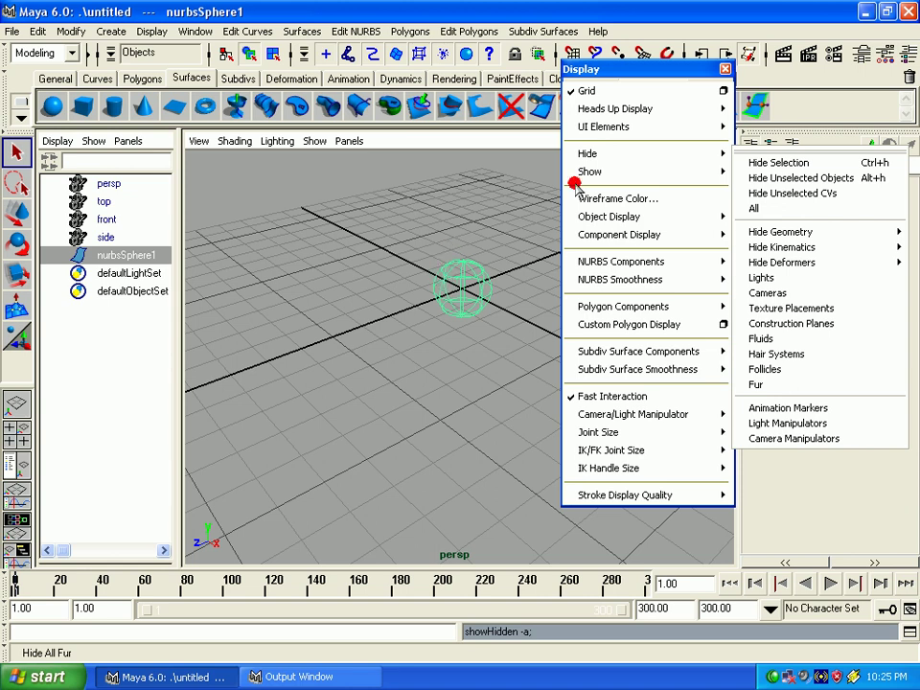
{"action": "left_click", "coordinate": [589, 153]}
{"action": "left_click", "coordinate": [596, 175]}
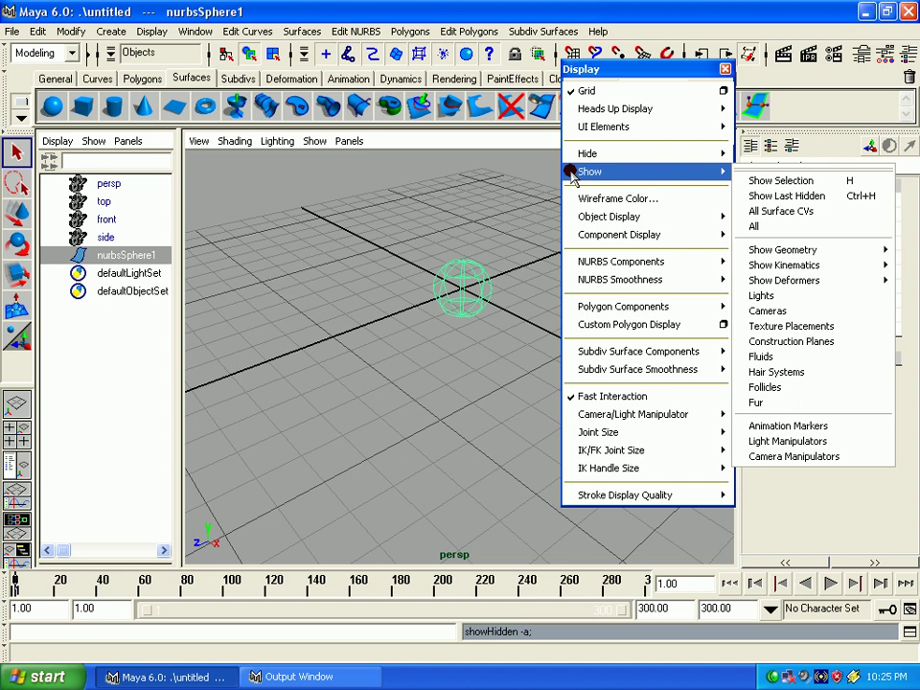
{"action": "left_click", "coordinate": [435, 216]}
{"action": "left_click_drag", "start_coordinate": [434, 230], "coordinate": [528, 386]}
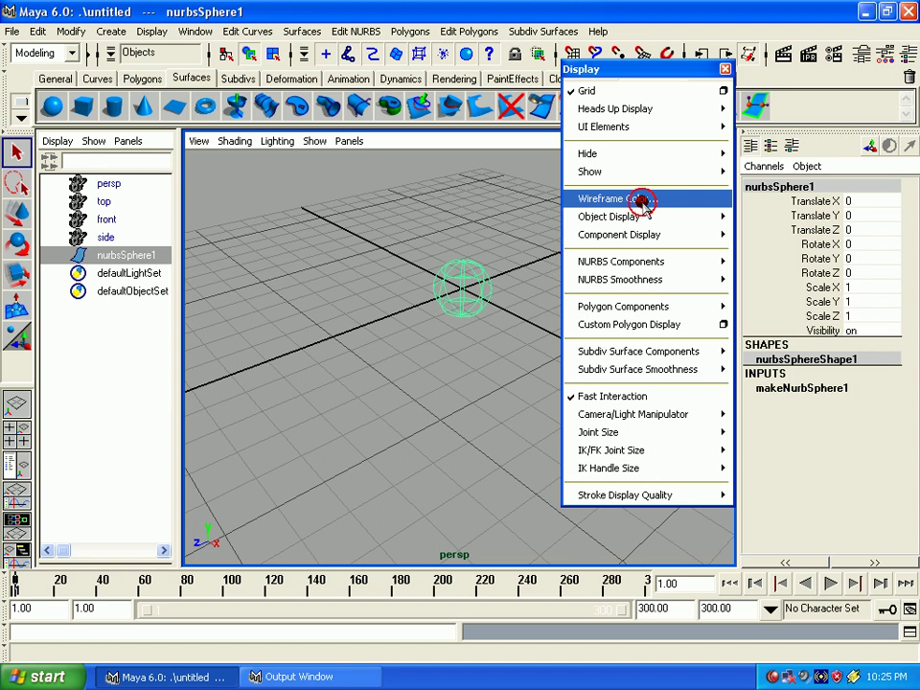
Step: Apply a purple wireframe colour to nurbsSphere1 after trying green, then close the dialog
{"action": "left_click", "coordinate": [640, 201]}
{"action": "left_click_drag", "start_coordinate": [379, 249], "coordinate": [284, 159]}
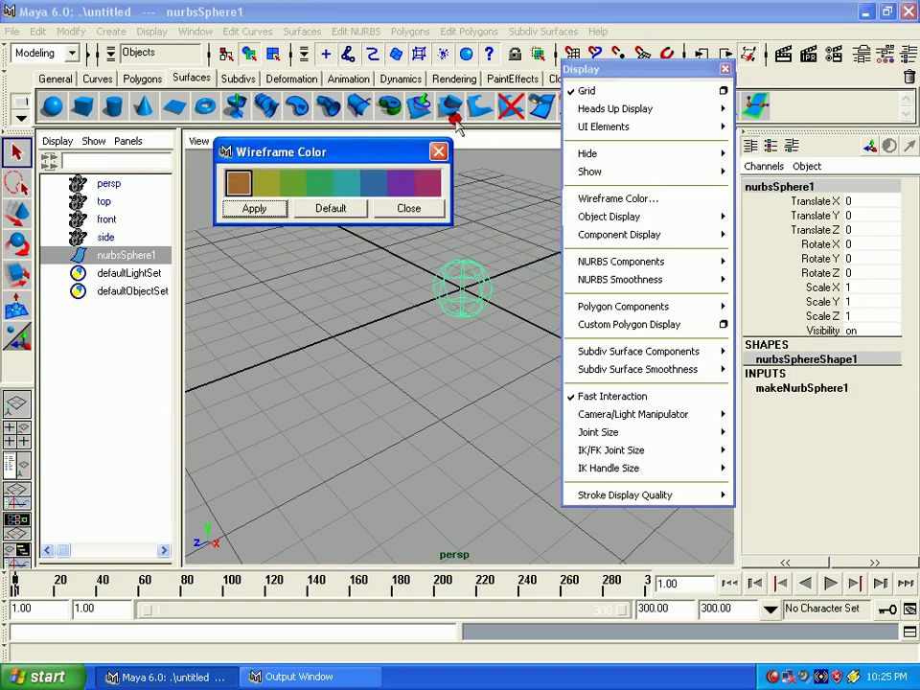
{"action": "left_click", "coordinate": [329, 172]}
{"action": "left_click", "coordinate": [278, 208]}
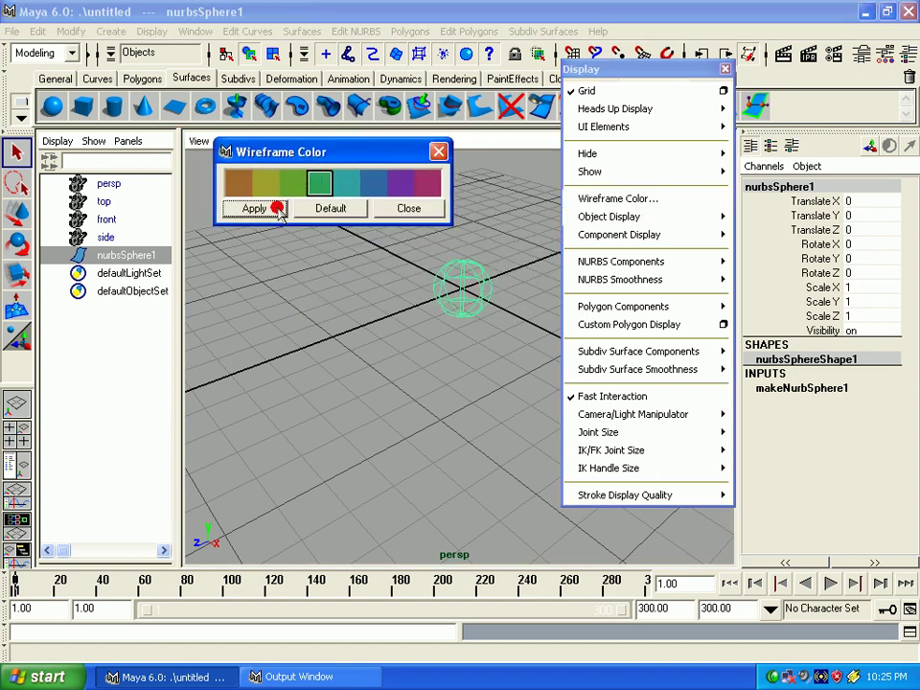
{"action": "left_click", "coordinate": [407, 182]}
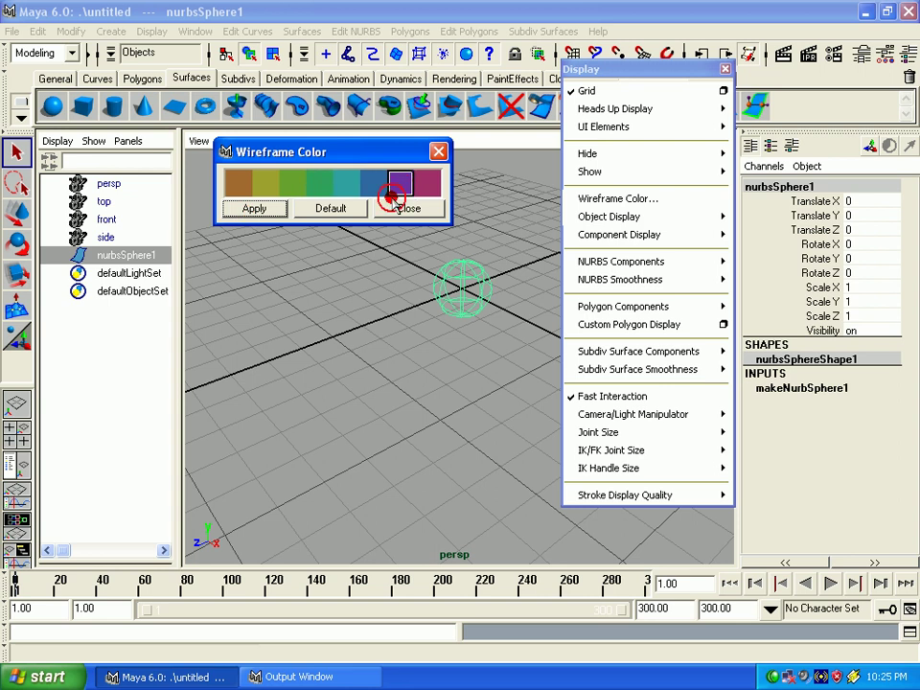
{"action": "left_click", "coordinate": [248, 203]}
{"action": "left_click", "coordinate": [391, 308]}
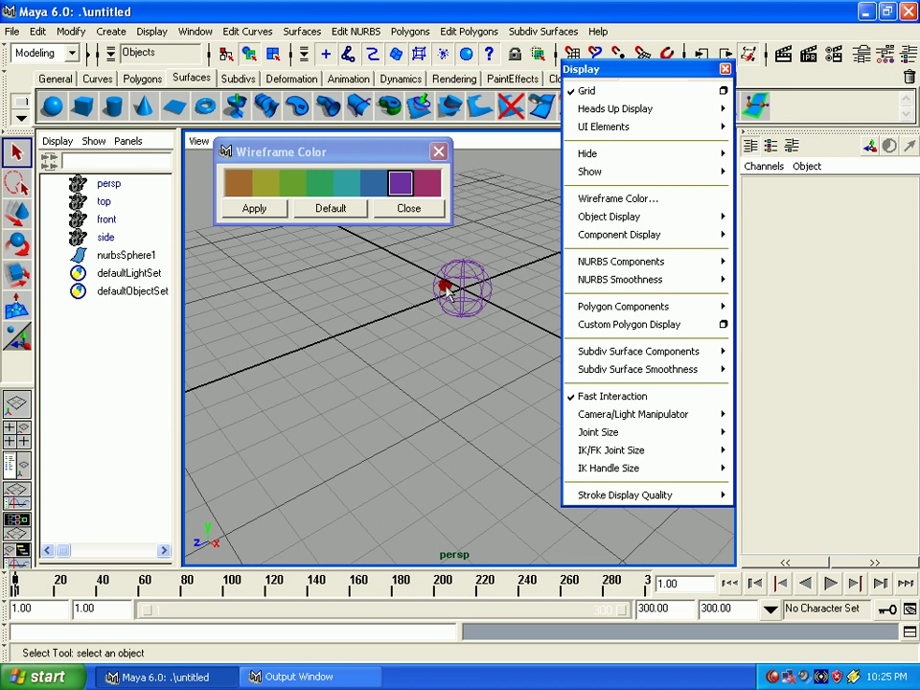
{"action": "left_click", "coordinate": [440, 152]}
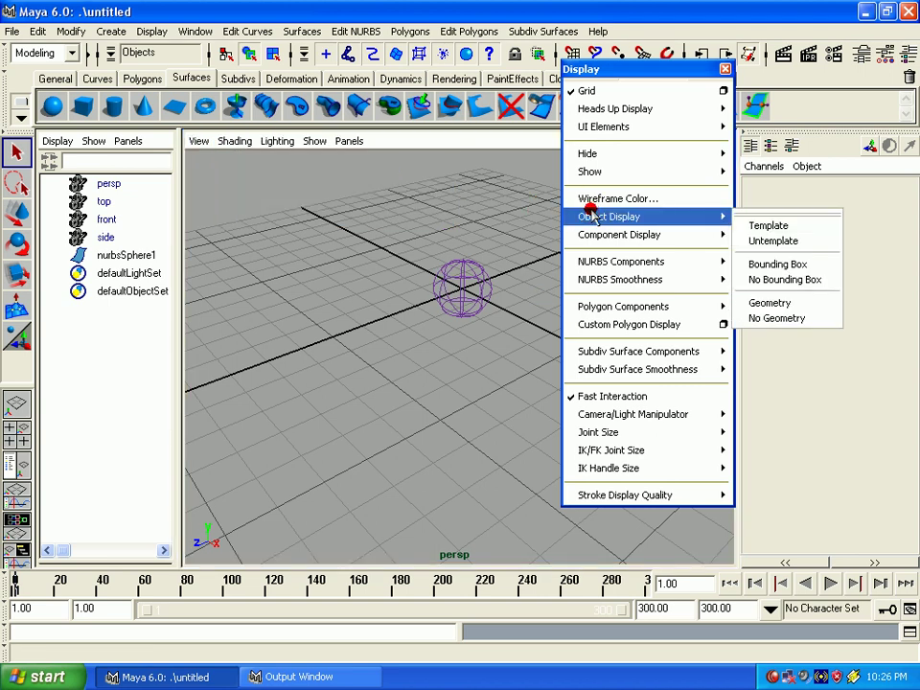
{"action": "mouse_move", "coordinate": [610, 216]}
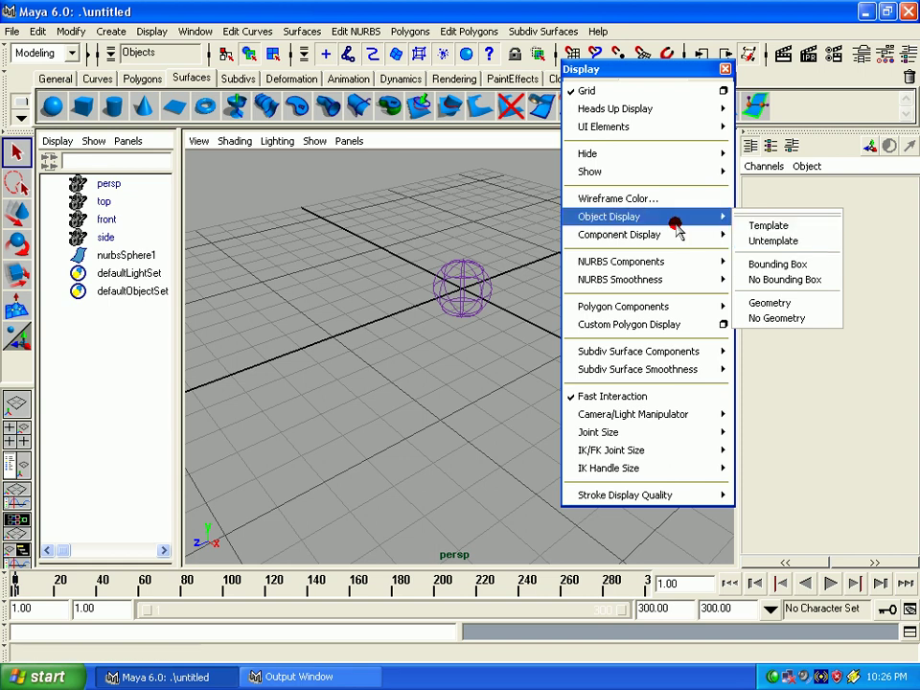
Step: Toggle the sphere's Object Display between Geometry and No Geometry, then set it to Template
{"action": "left_click", "coordinate": [754, 304]}
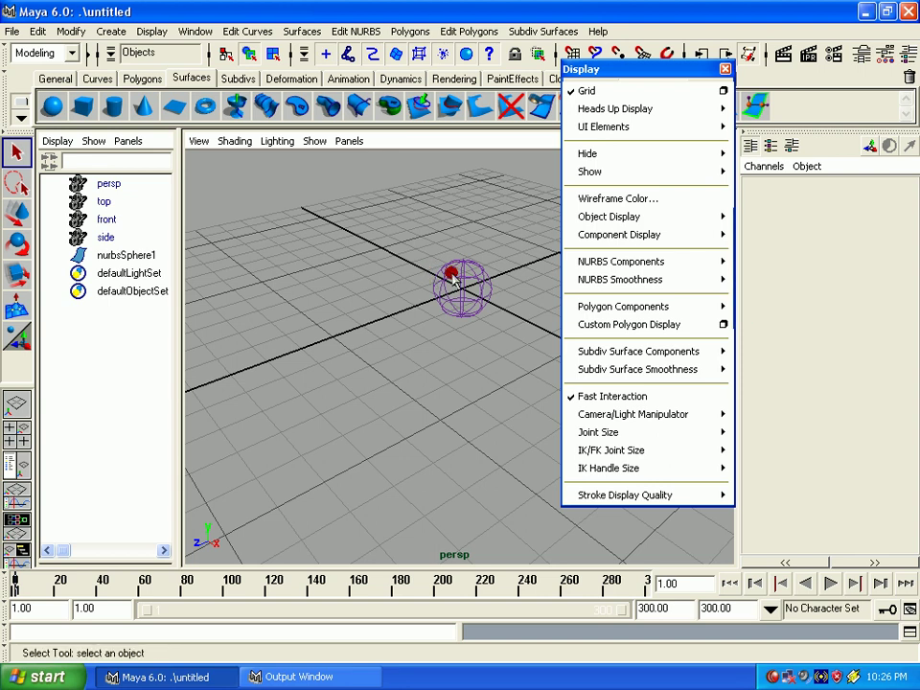
{"action": "left_click", "coordinate": [596, 217]}
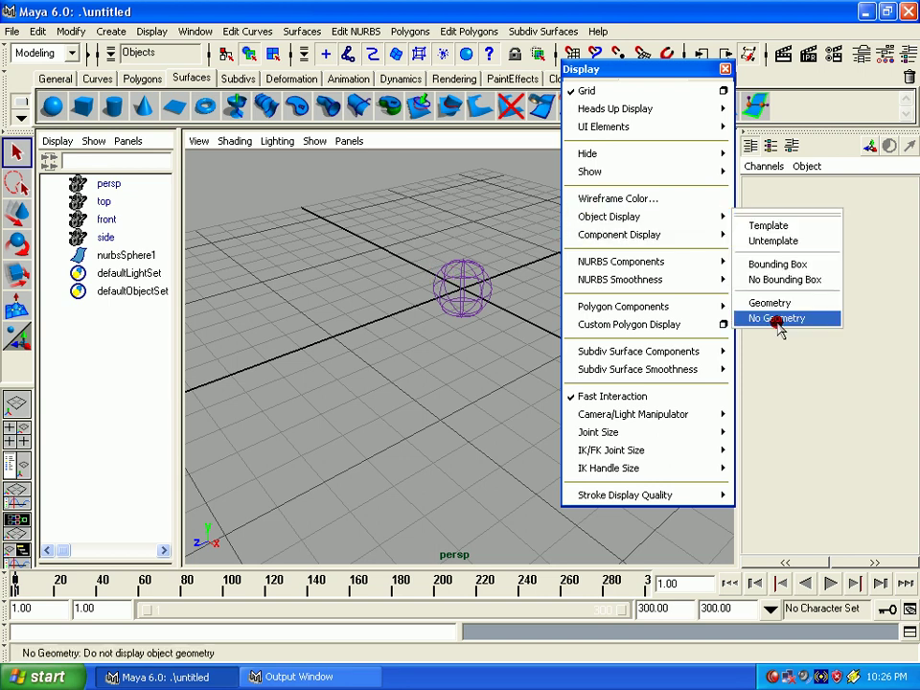
{"action": "left_click", "coordinate": [774, 324]}
{"action": "left_click_drag", "start_coordinate": [536, 311], "coordinate": [403, 298]}
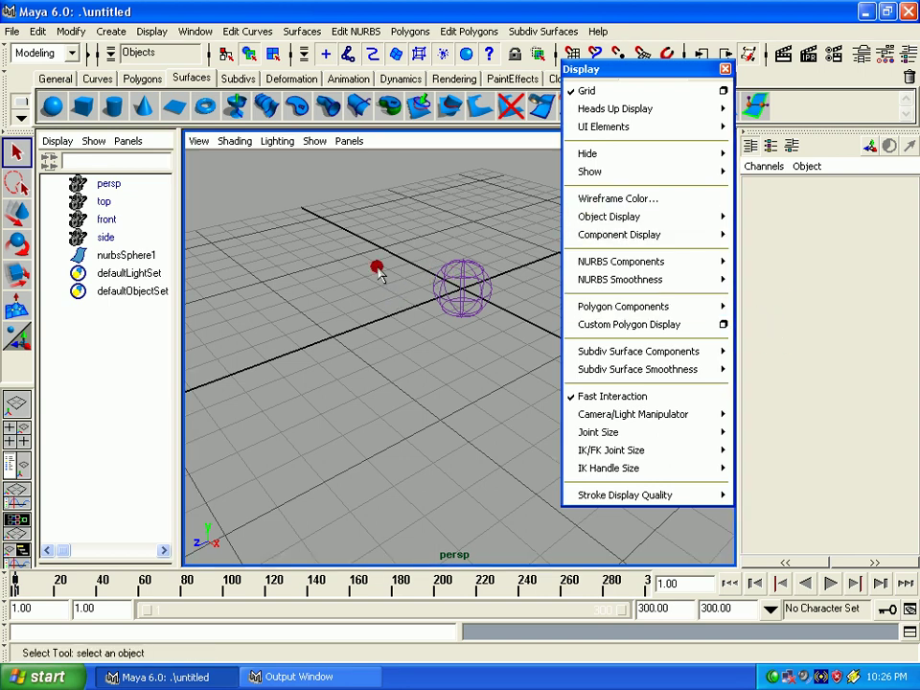
{"action": "left_click_drag", "start_coordinate": [608, 217], "coordinate": [779, 230]}
{"action": "left_click", "coordinate": [778, 230]}
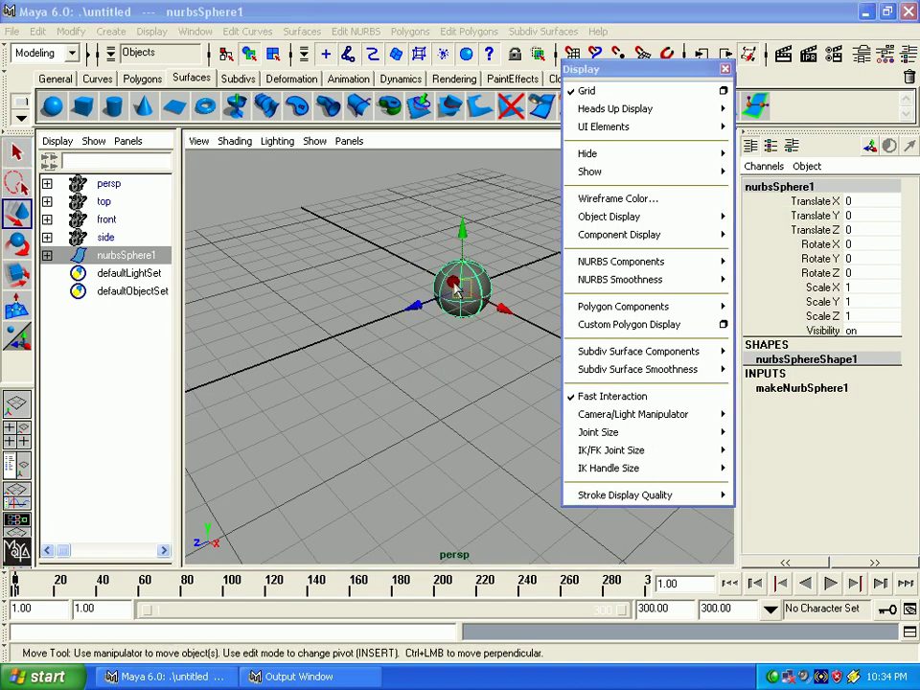
{"action": "left_click", "coordinate": [623, 220]}
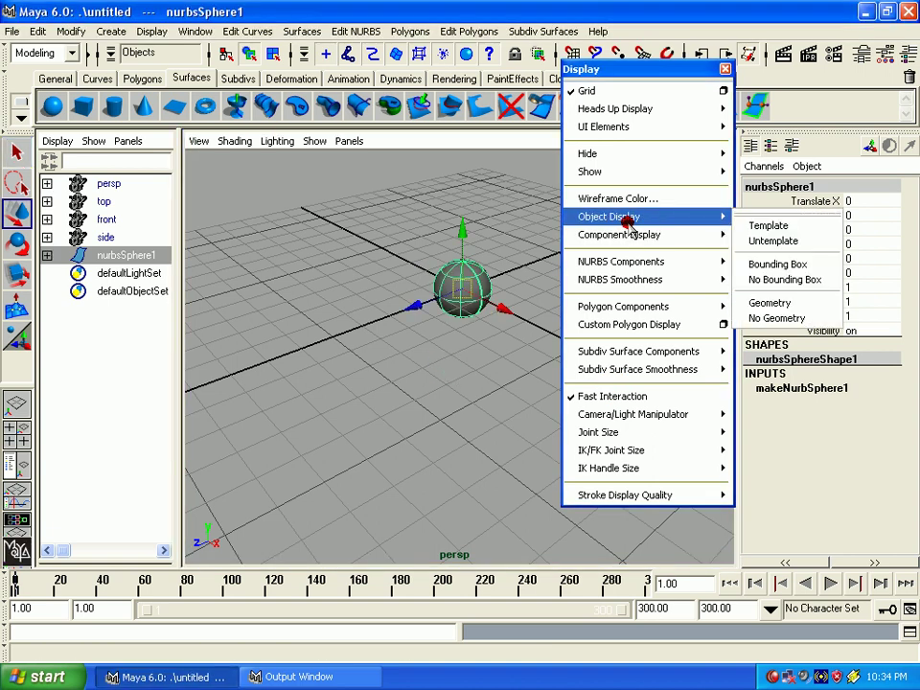
Step: Display the sphere as a bounding box and orbit around it
{"action": "left_click", "coordinate": [711, 219]}
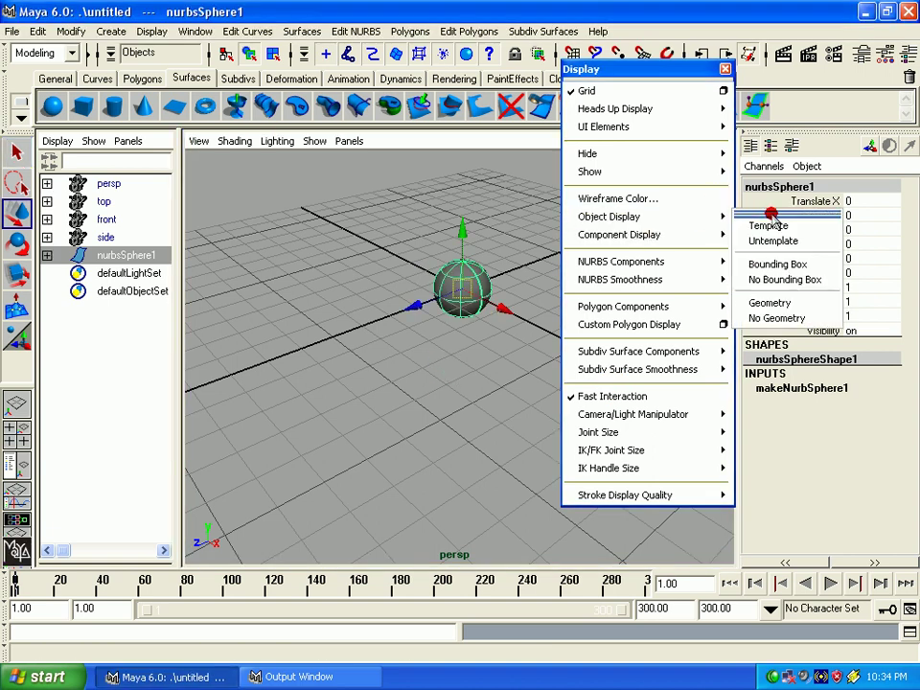
{"action": "left_click", "coordinate": [760, 265]}
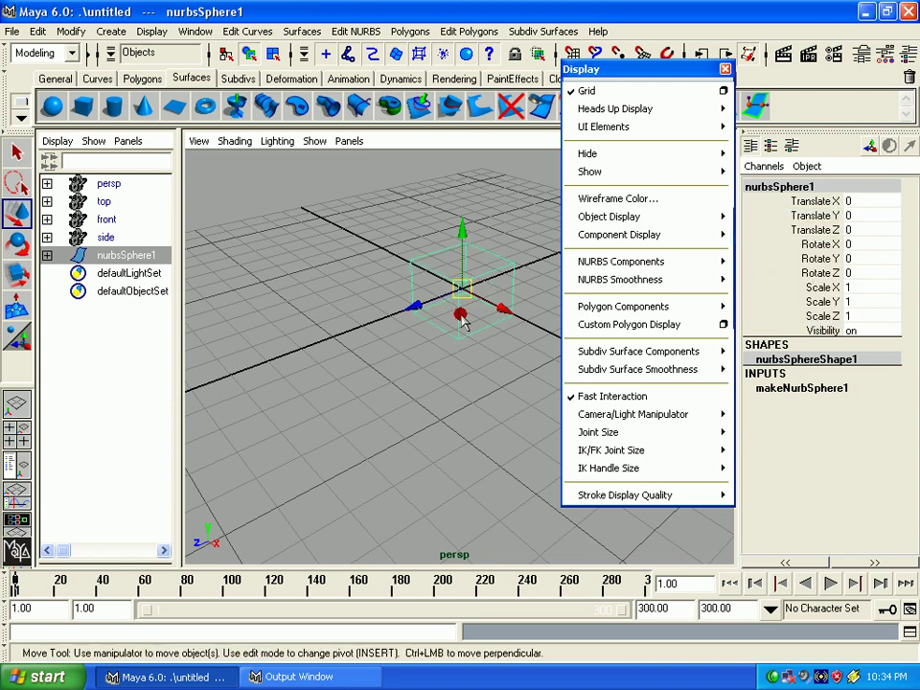
{"action": "mouse_move", "coordinate": [460, 326]}
{"action": "left_mouse_down", "text": "alt"}
{"action": "mouse_move", "coordinate": [370, 354]}
{"action": "mouse_move", "coordinate": [428, 377]}
{"action": "left_mouse_up", "text": "alt"}
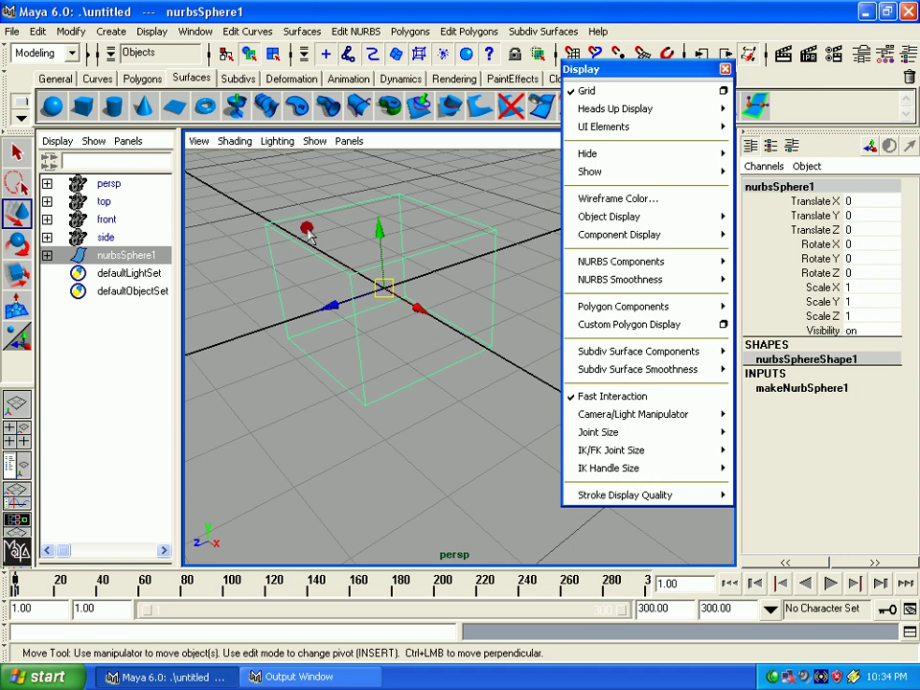
{"action": "mouse_move", "coordinate": [453, 353]}
{"action": "left_mouse_down", "text": "alt"}
{"action": "mouse_move", "coordinate": [345, 325]}
{"action": "mouse_move", "coordinate": [374, 310]}
{"action": "left_mouse_up", "text": "alt"}
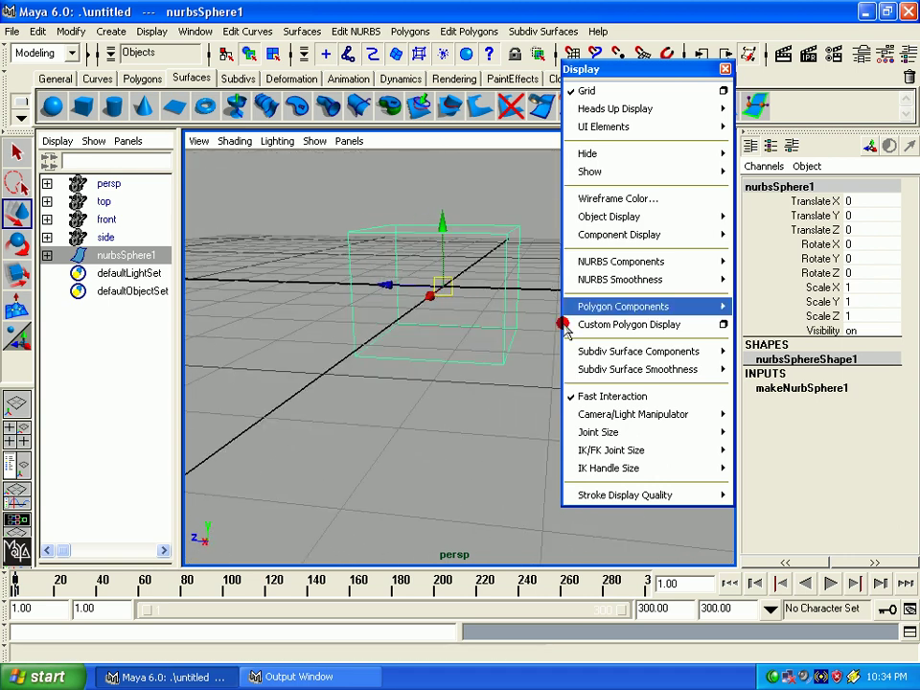
{"action": "left_click_drag", "start_coordinate": [403, 362], "coordinate": [402, 285], "text": "alt"}
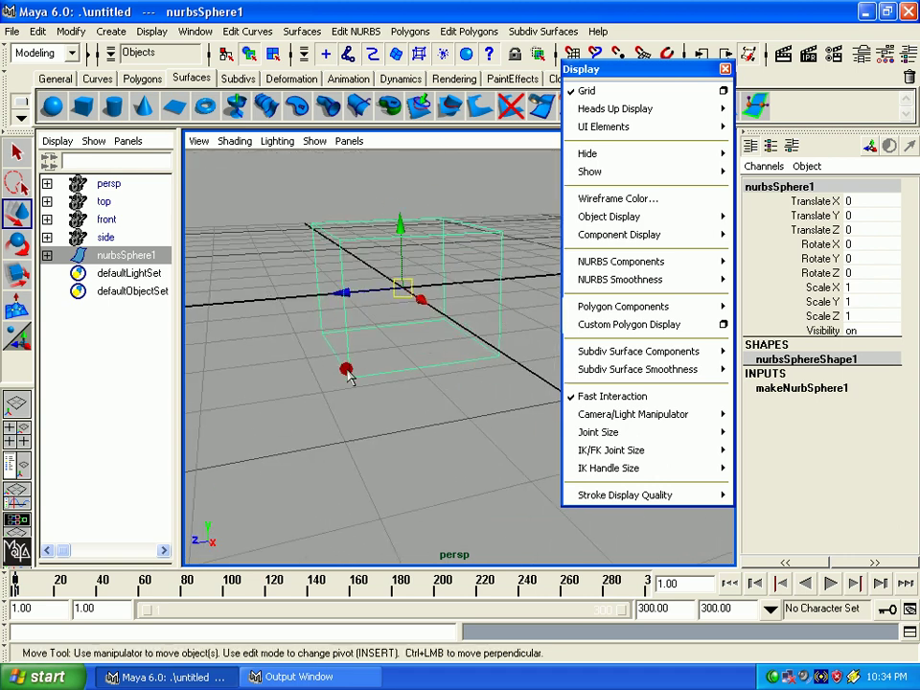
{"action": "left_click_drag", "start_coordinate": [312, 274], "coordinate": [329, 287], "text": "alt"}
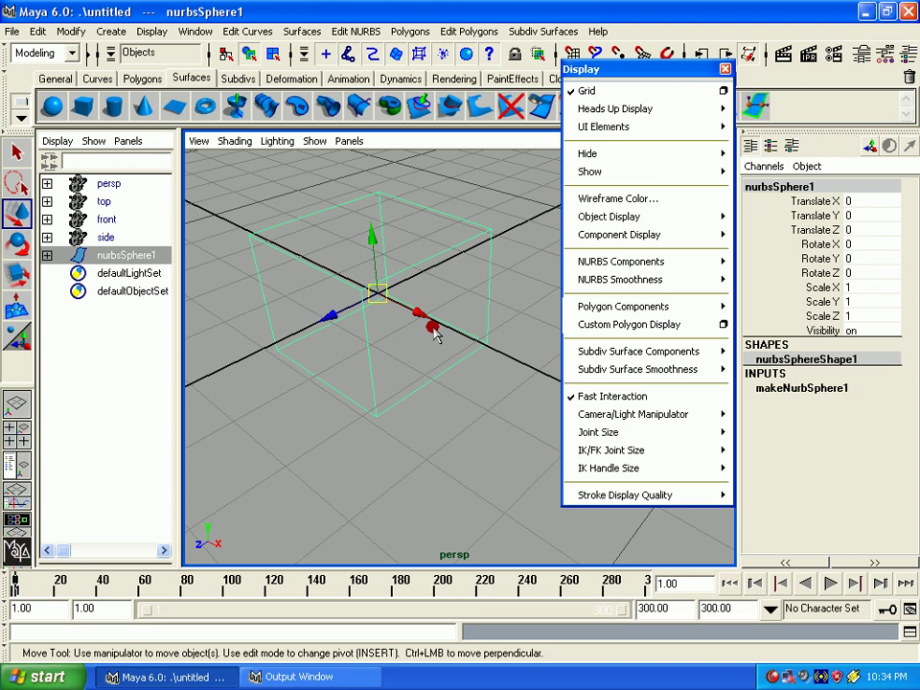
Step: Choose Object Display > No Bounding Box so the sphere draws its full surface
{"action": "left_click", "coordinate": [654, 218]}
{"action": "left_click", "coordinate": [746, 263]}
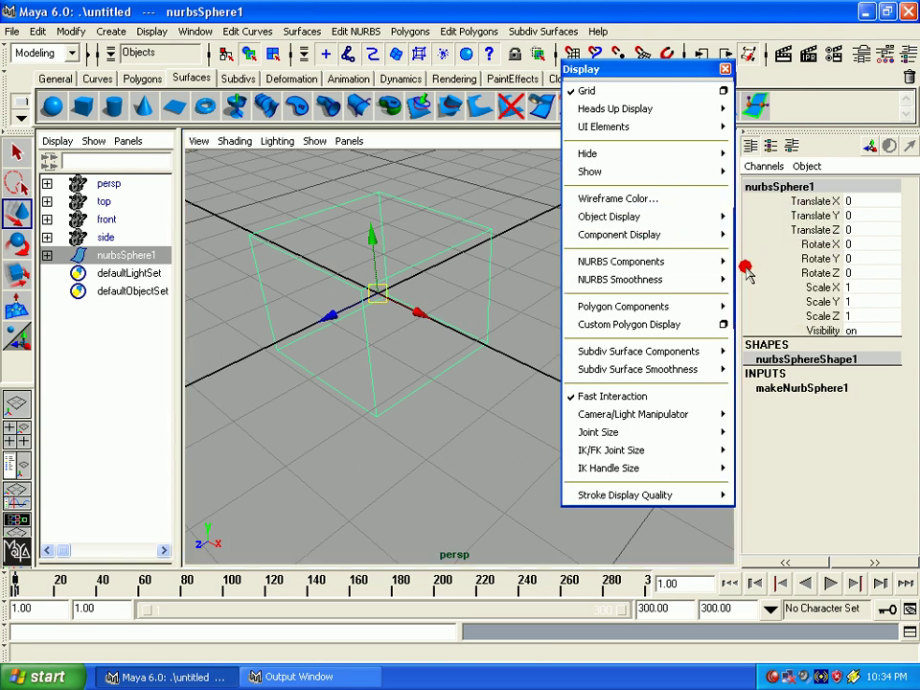
{"action": "left_click", "coordinate": [714, 219]}
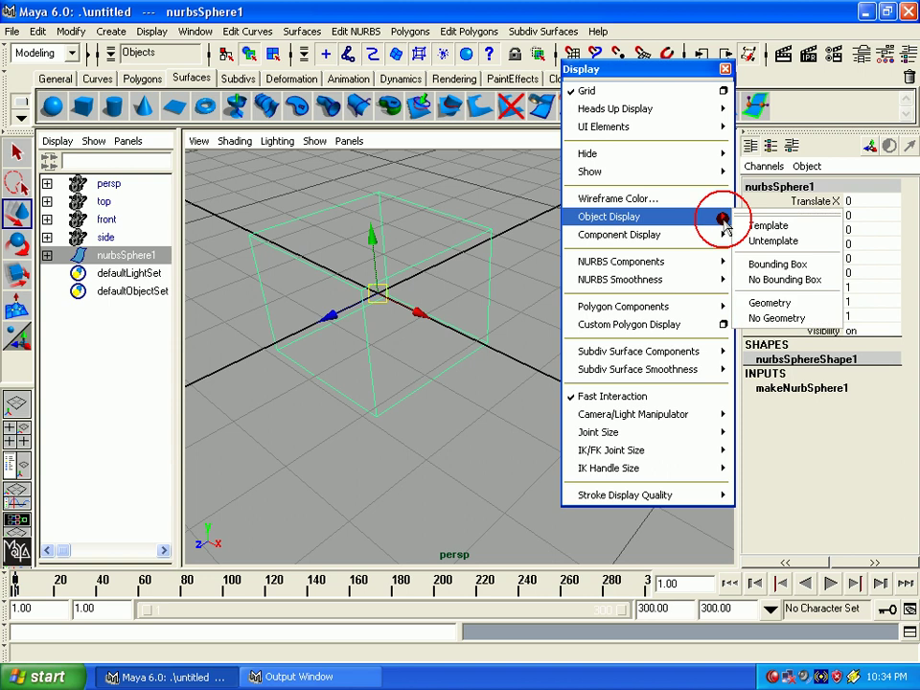
{"action": "left_click", "coordinate": [757, 279]}
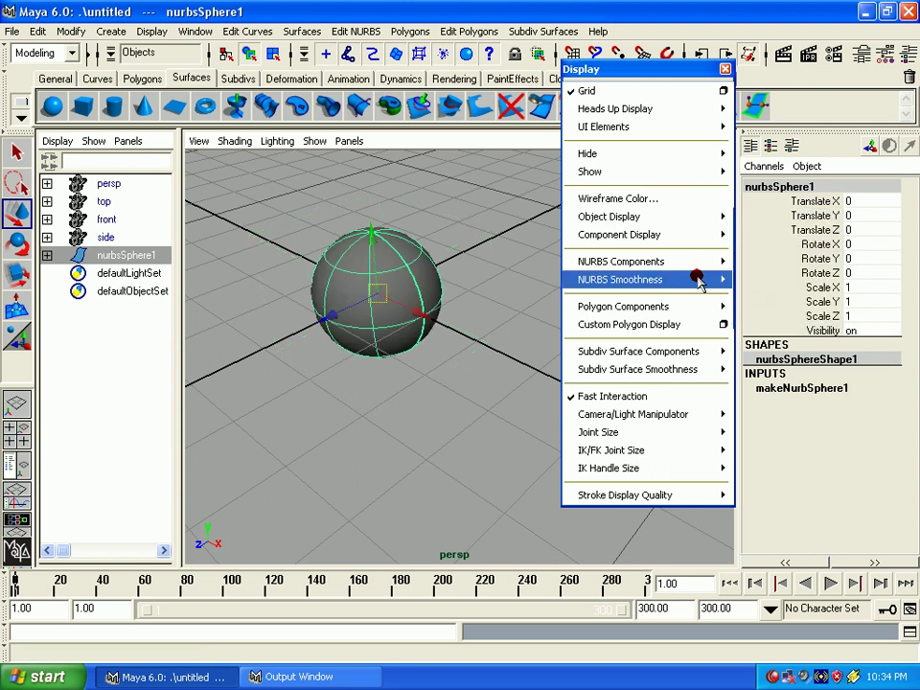
Step: Set the sphere to No Geometry and box-select its control points
{"action": "left_click", "coordinate": [648, 218]}
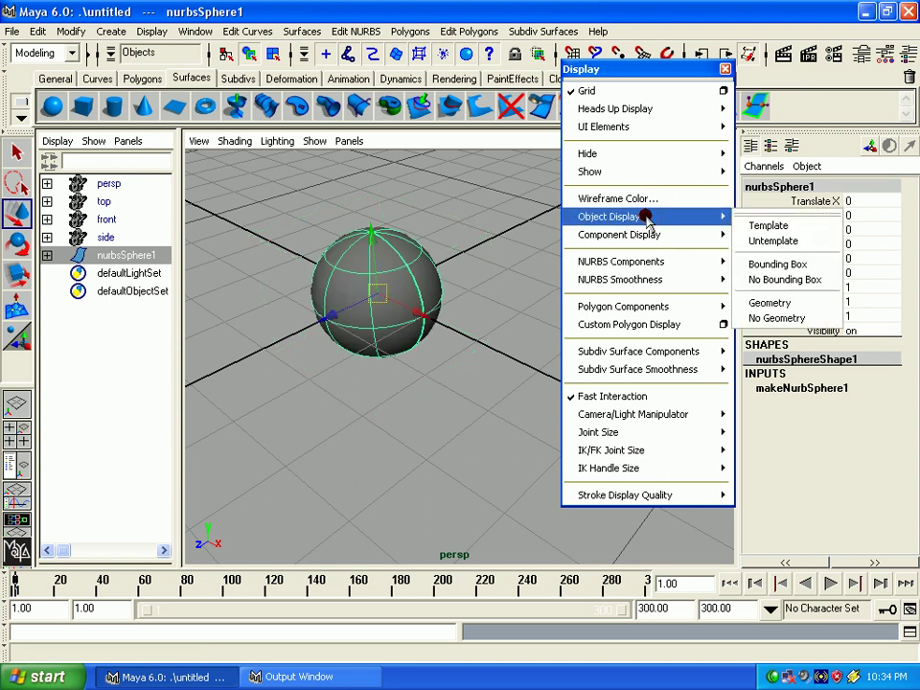
{"action": "left_click", "coordinate": [740, 257]}
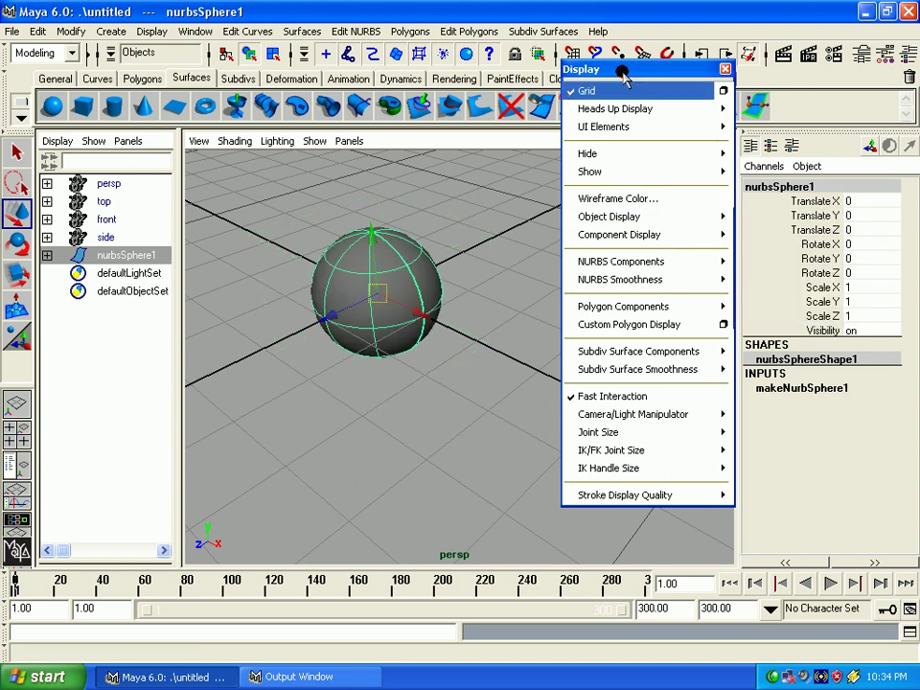
{"action": "left_click_drag", "start_coordinate": [622, 69], "coordinate": [557, 69]}
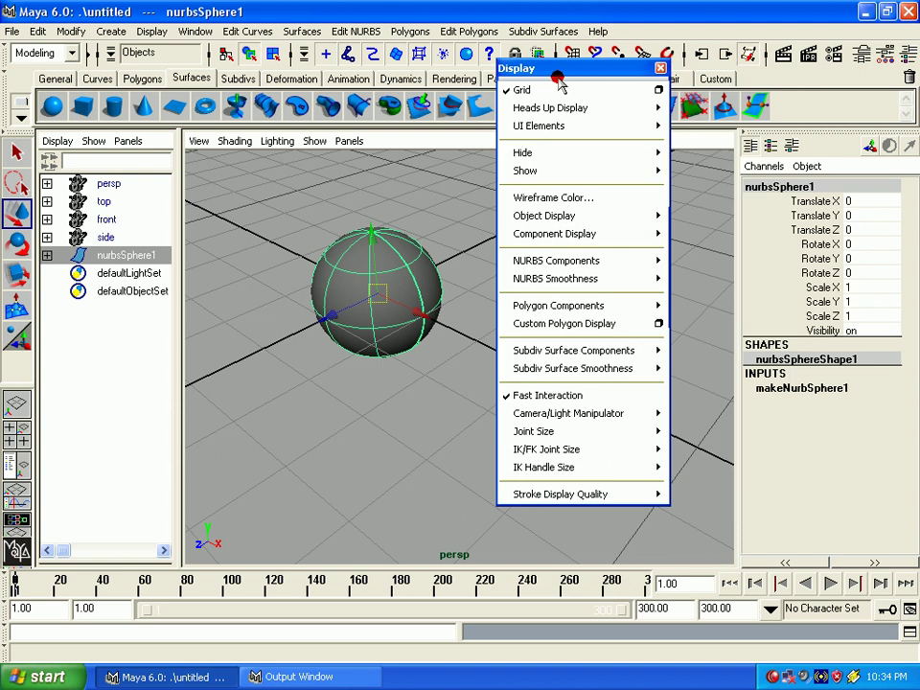
{"action": "left_click", "coordinate": [576, 239]}
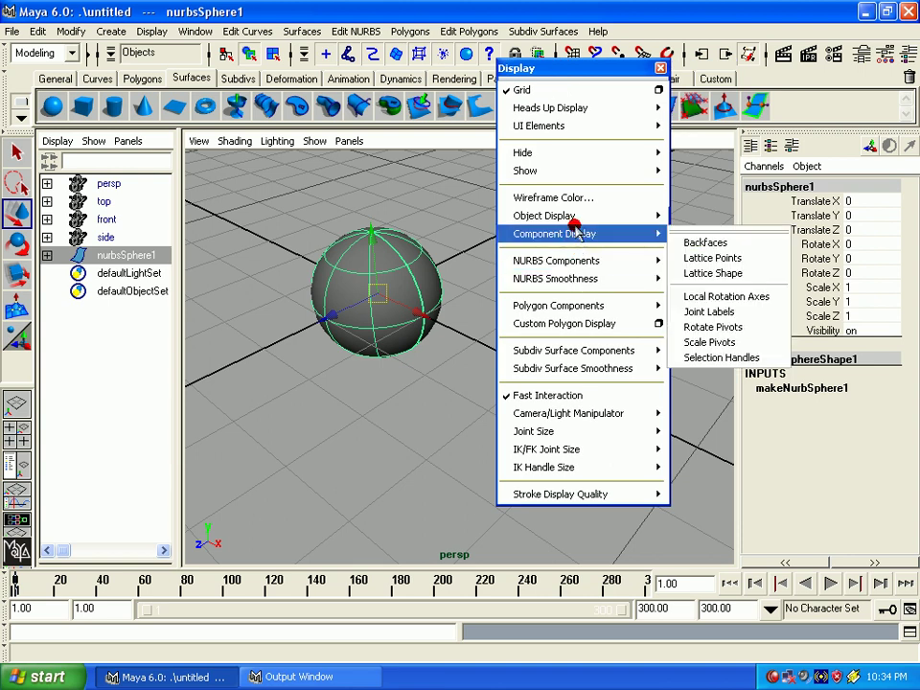
{"action": "left_click", "coordinate": [627, 219]}
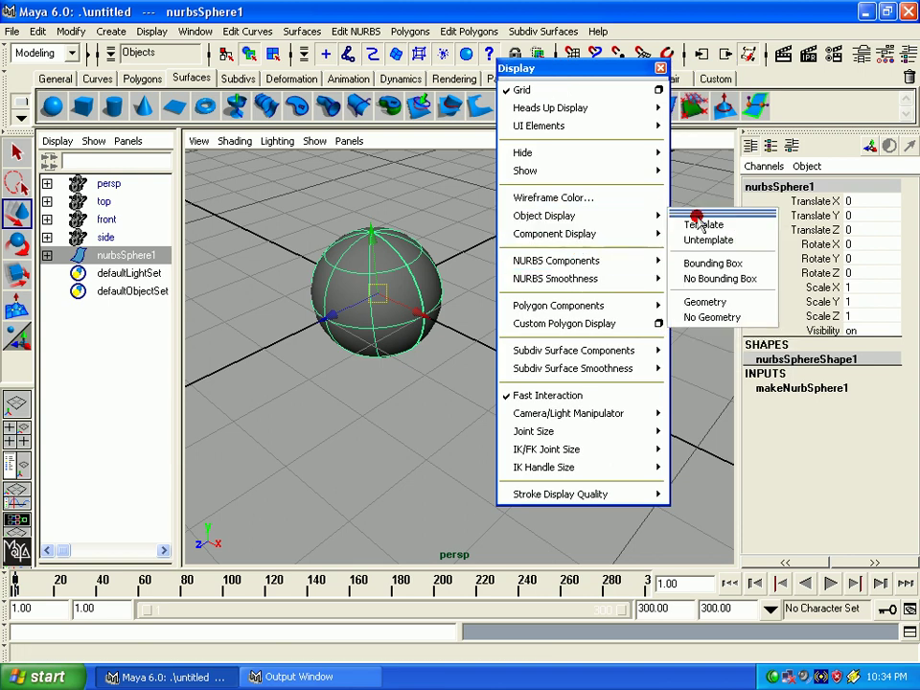
{"action": "left_click", "coordinate": [700, 317]}
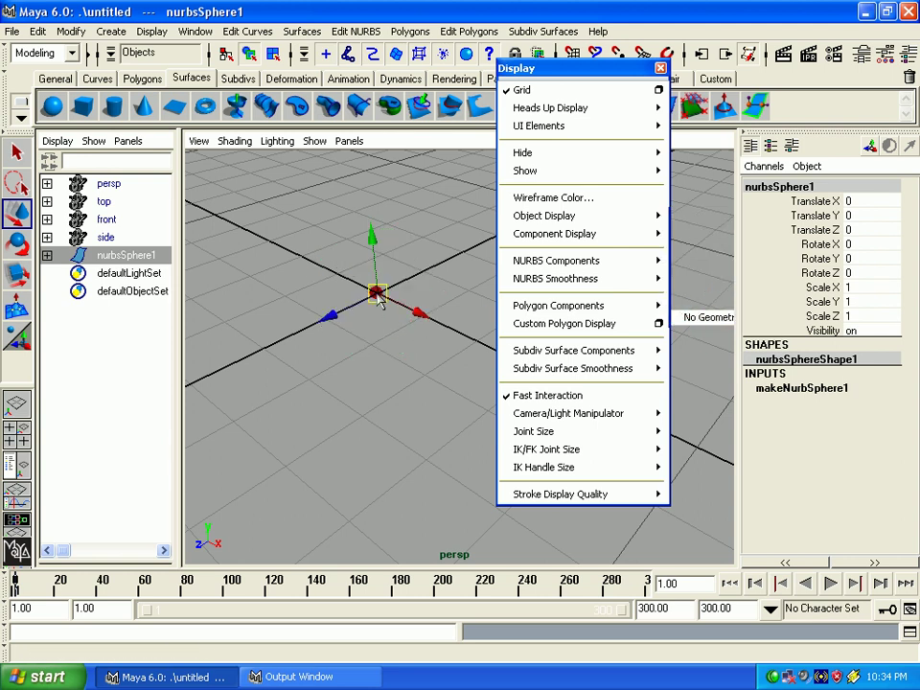
{"action": "middle_click_drag", "start_coordinate": [379, 300], "coordinate": [407, 331], "text": "alt"}
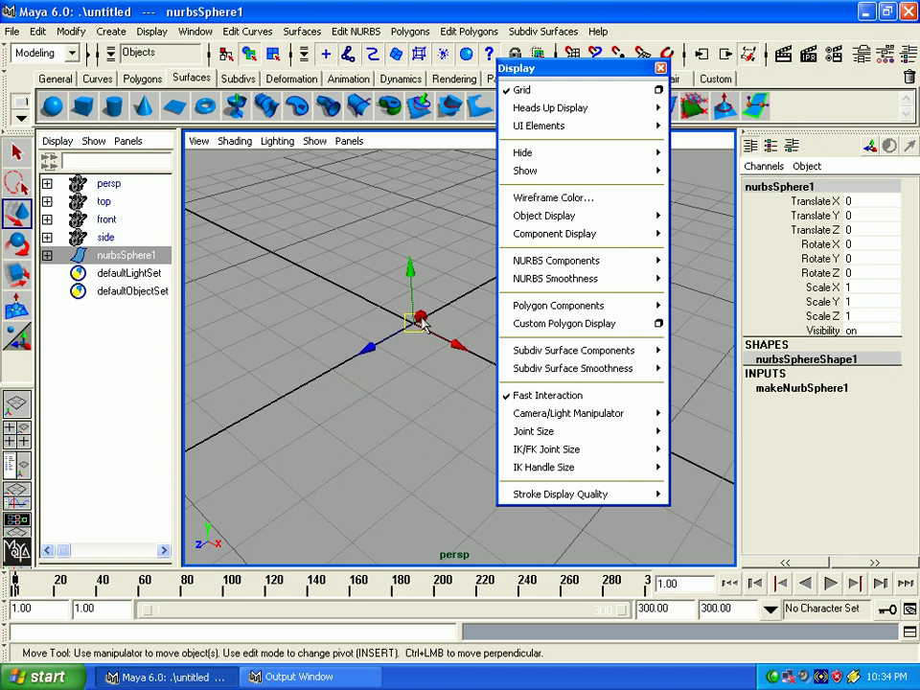
{"action": "right_click_drag", "start_coordinate": [417, 329], "coordinate": [336, 311]}
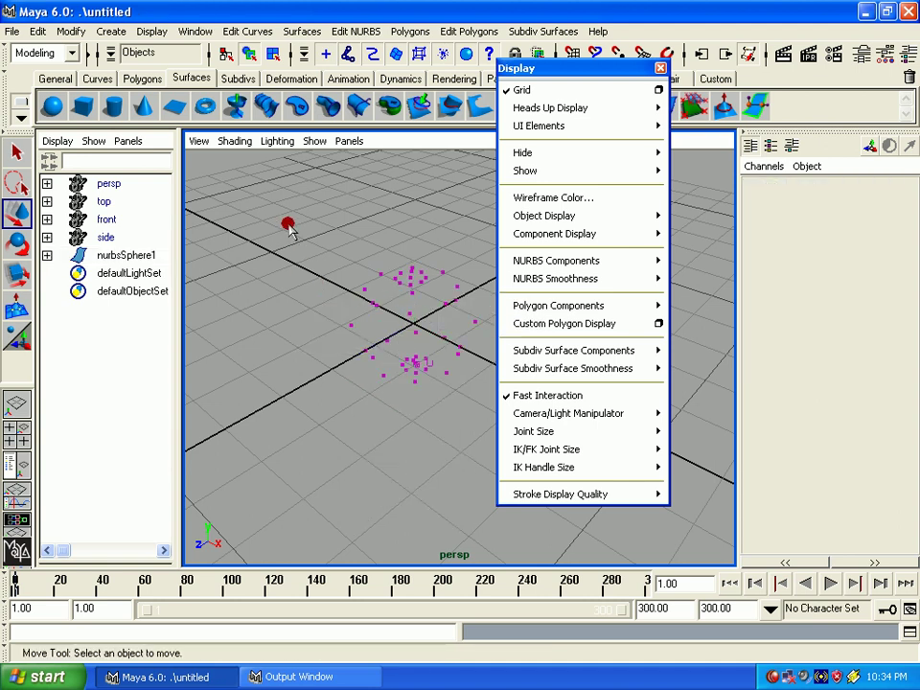
{"action": "left_click_drag", "start_coordinate": [287, 225], "coordinate": [618, 482]}
{"action": "right_click_drag", "start_coordinate": [419, 328], "coordinate": [419, 381]}
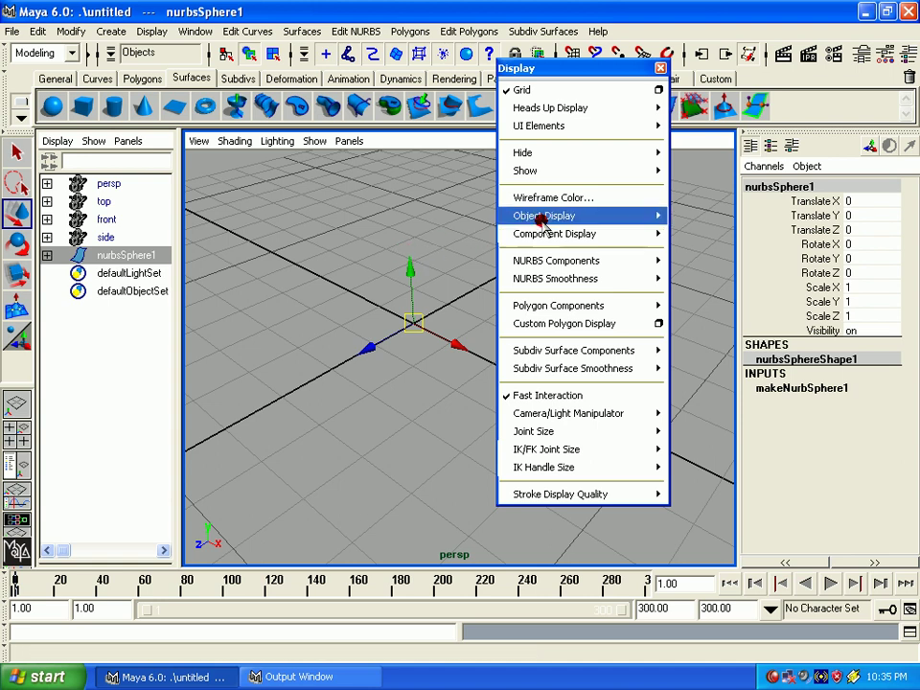
{"action": "mouse_move", "coordinate": [545, 216]}
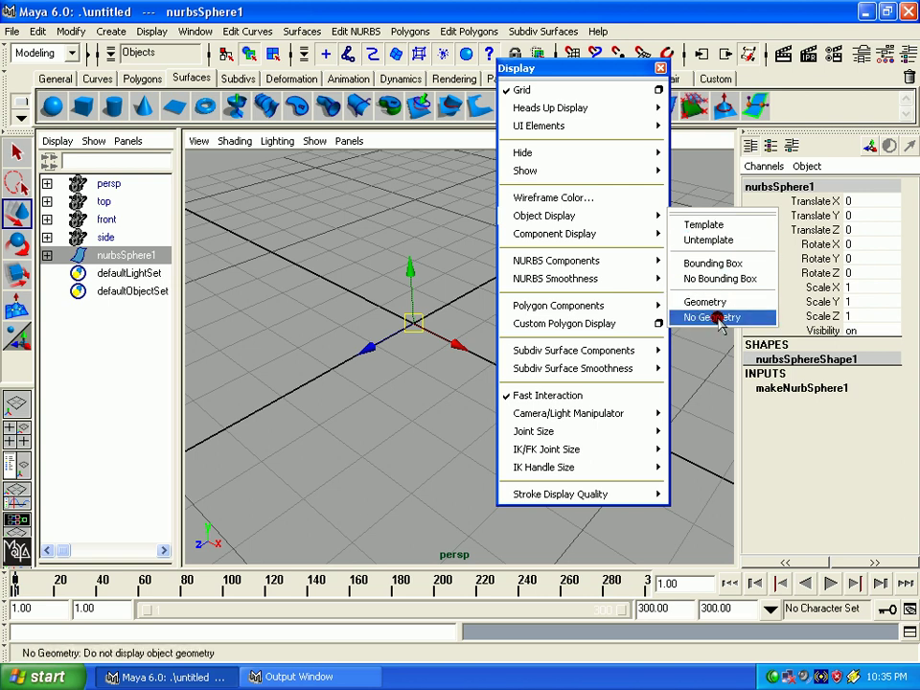
Step: Toggle No Geometry then Geometry on the sphere and close the floating Display window
{"action": "left_click", "coordinate": [719, 317]}
{"action": "right_click", "coordinate": [410, 319]}
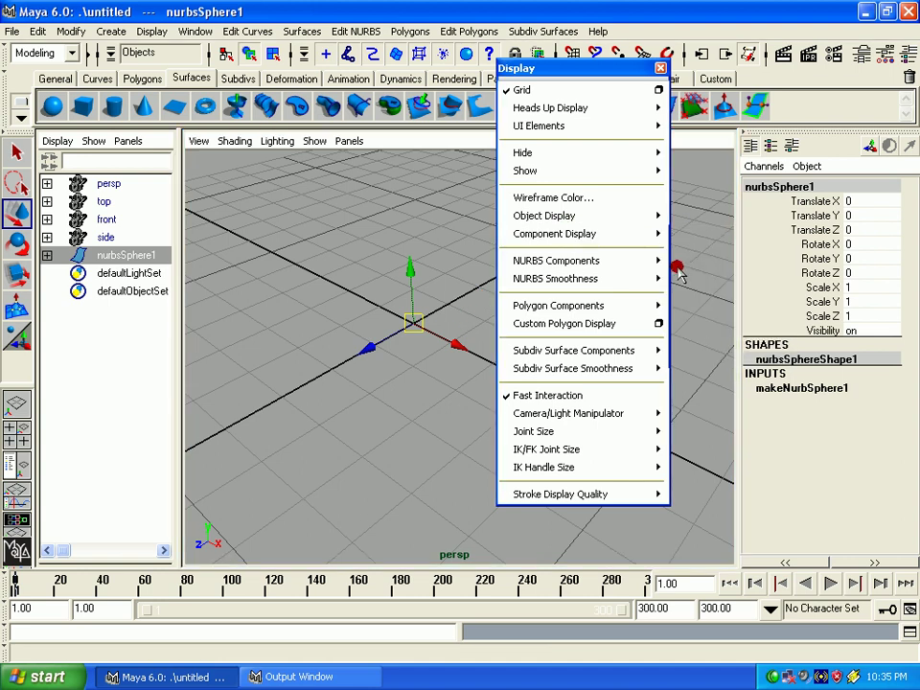
{"action": "left_click", "coordinate": [734, 305]}
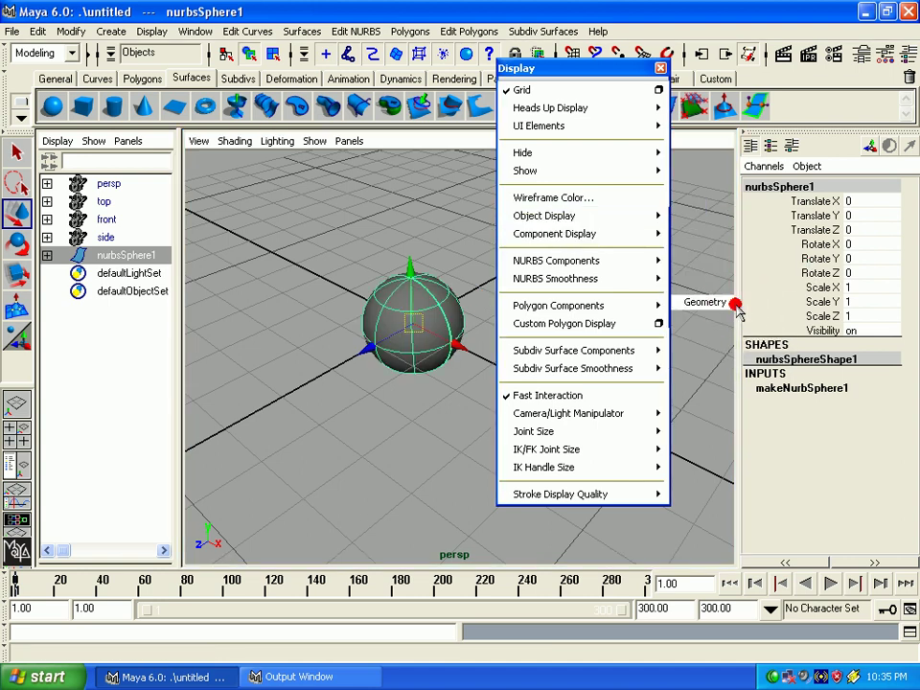
{"action": "left_click", "coordinate": [660, 68]}
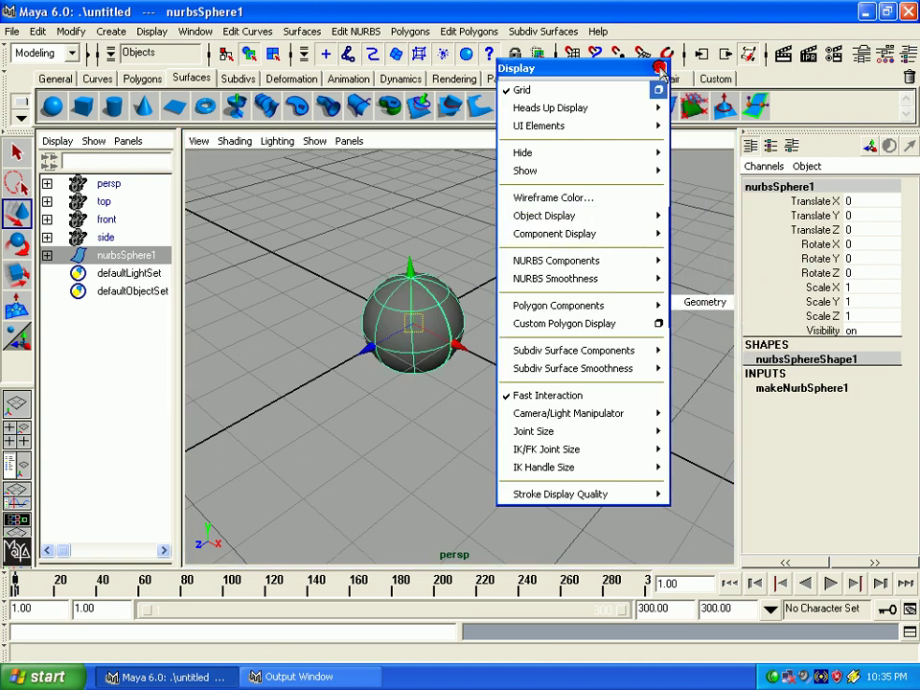
{"action": "left_click", "coordinate": [610, 274]}
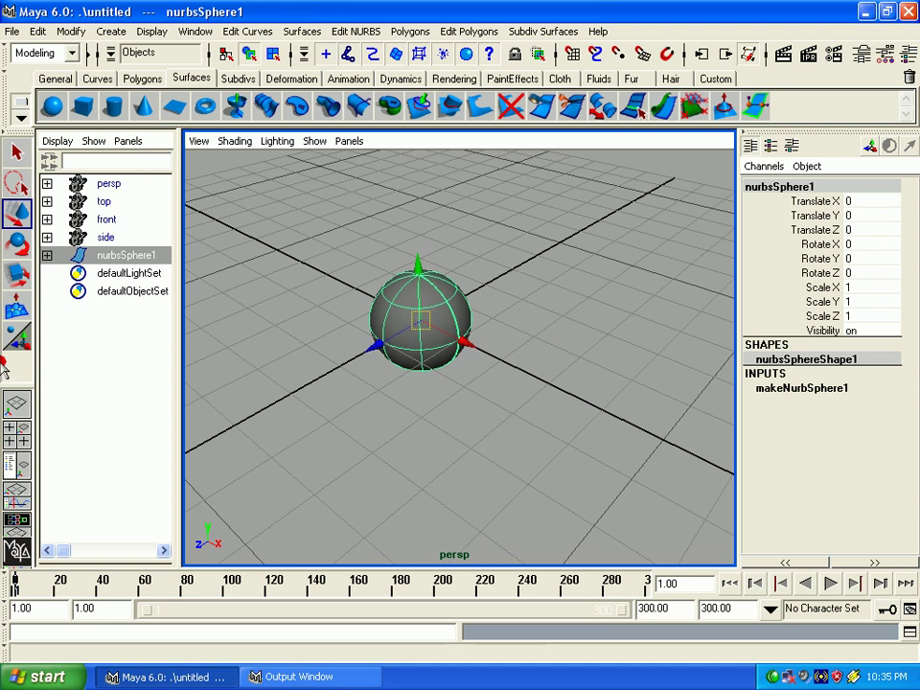
{"action": "left_click", "coordinate": [16, 403]}
{"action": "mouse_move", "coordinate": [146, 413]}
{"action": "right_mouse_down", "text": "alt"}
{"action": "mouse_move", "coordinate": [365, 370]}
{"action": "mouse_move", "coordinate": [501, 446]}
{"action": "right_mouse_up", "text": "alt"}
{"action": "left_click_drag", "start_coordinate": [501, 446], "coordinate": [493, 391], "text": "alt"}
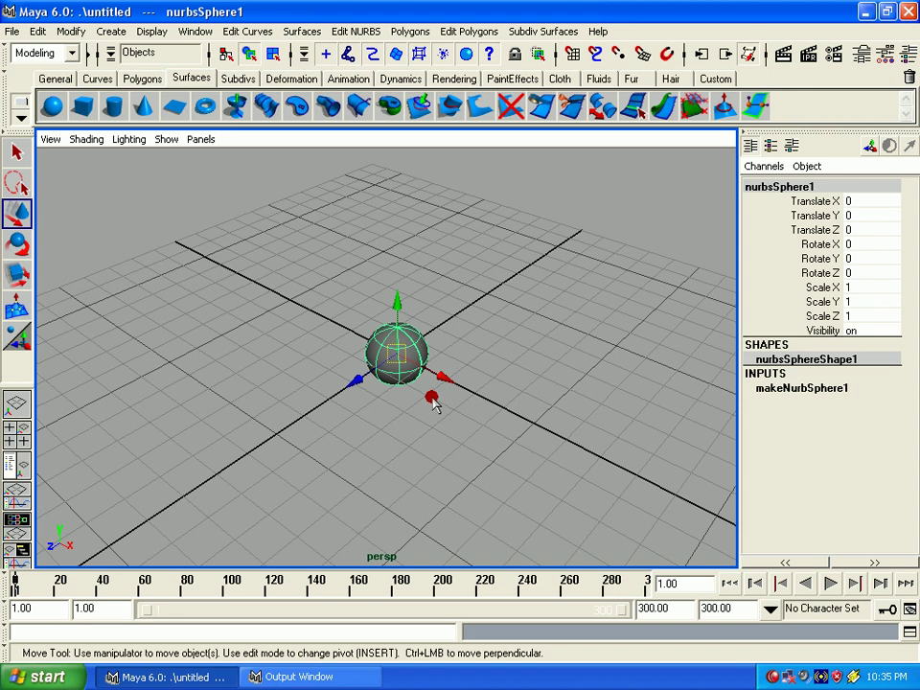
{"action": "left_click_drag", "start_coordinate": [434, 406], "coordinate": [411, 386], "text": "alt"}
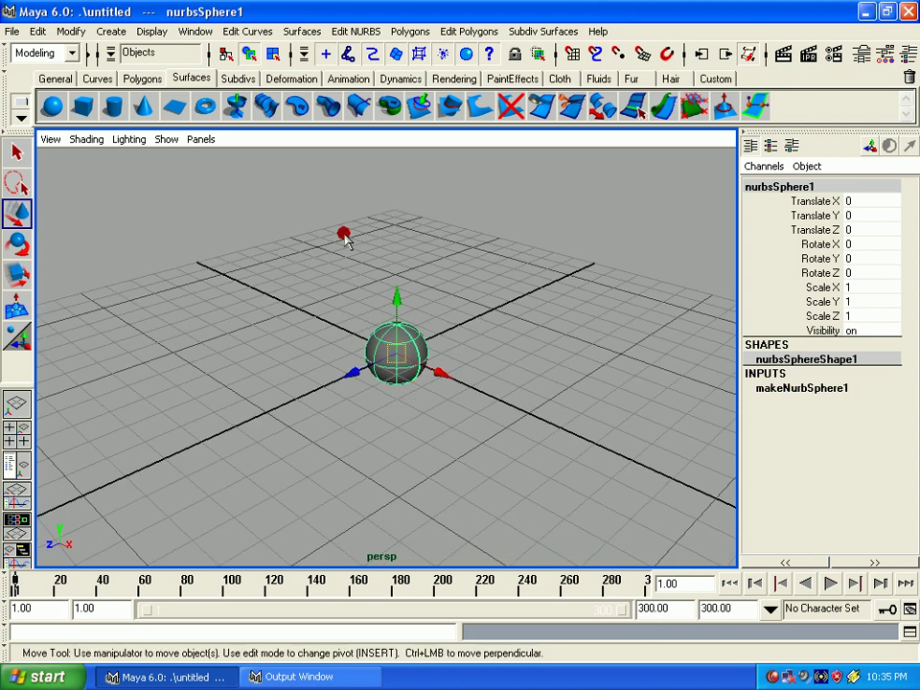
{"action": "left_click", "coordinate": [144, 32]}
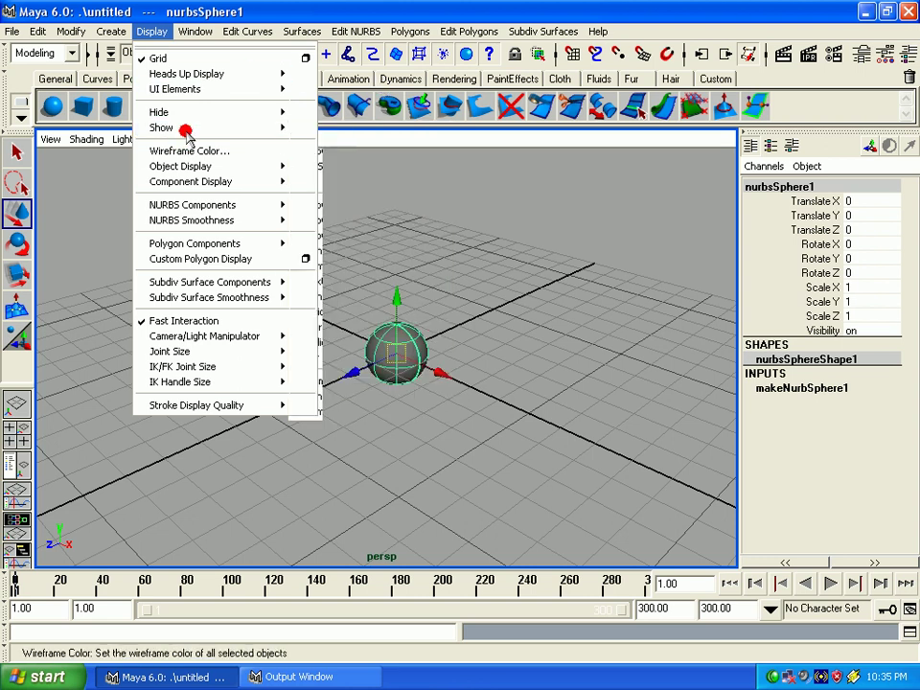
{"action": "mouse_move", "coordinate": [161, 128]}
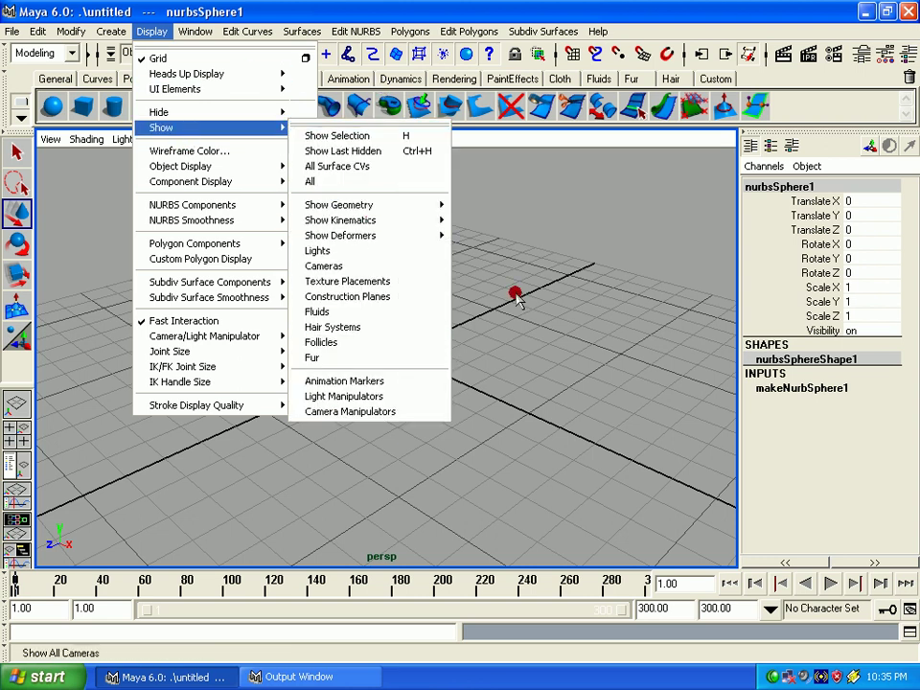
{"action": "left_click", "coordinate": [515, 299]}
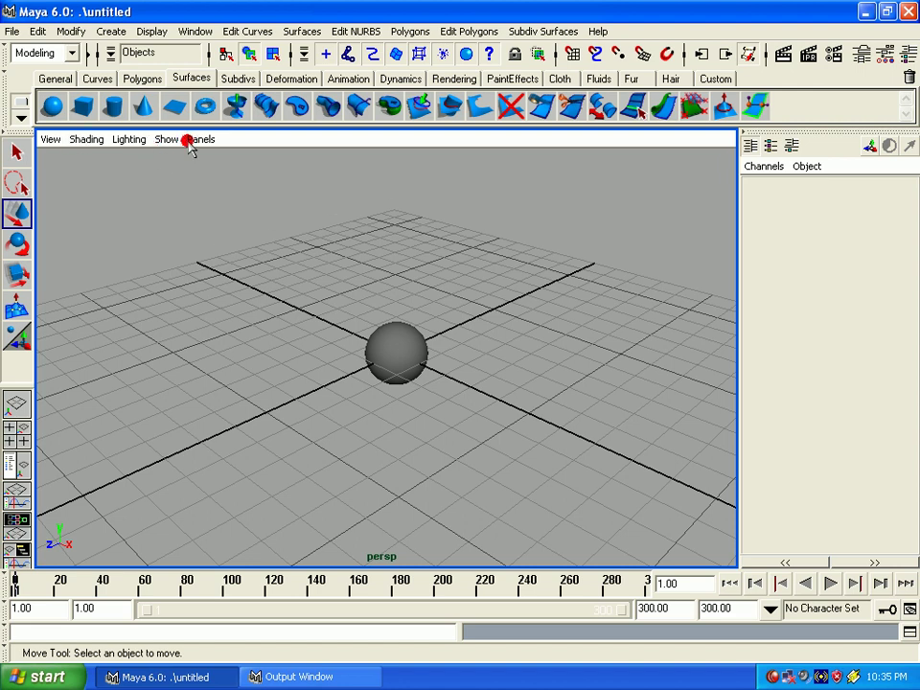
{"action": "left_click", "coordinate": [165, 140]}
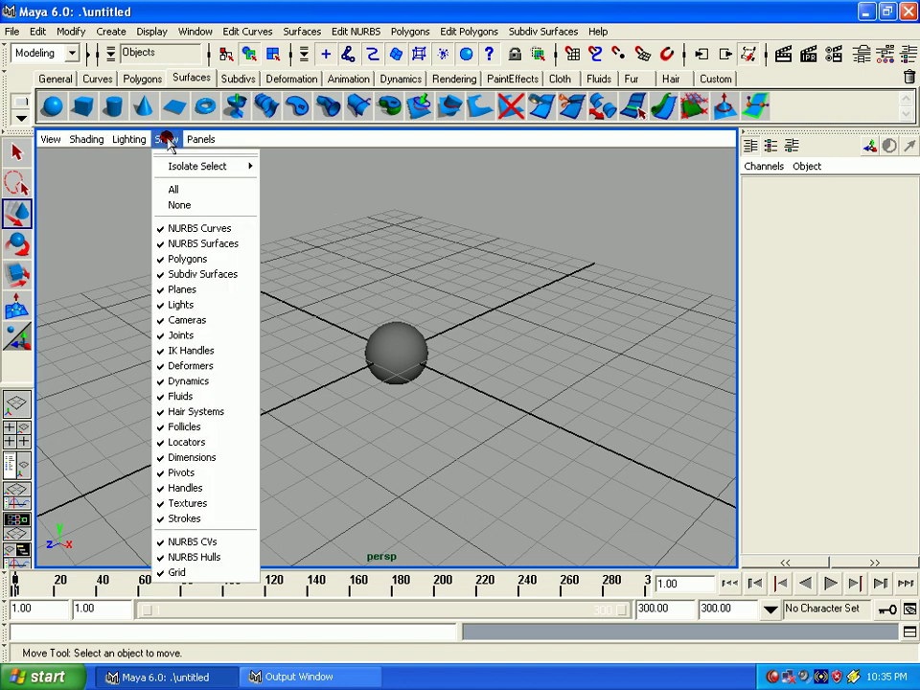
{"action": "left_click", "coordinate": [168, 140]}
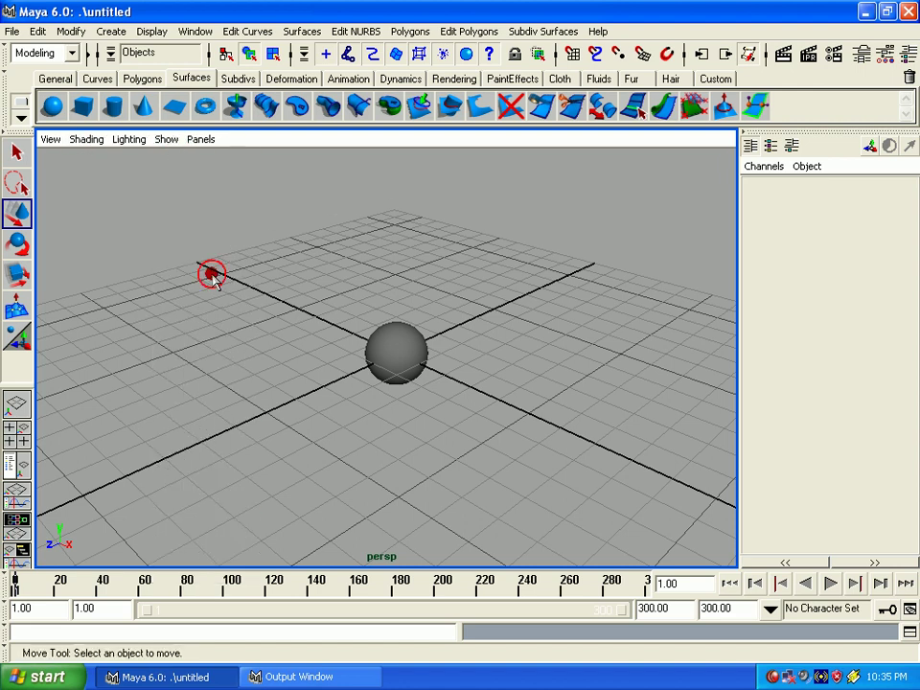
{"action": "key", "text": "space"}
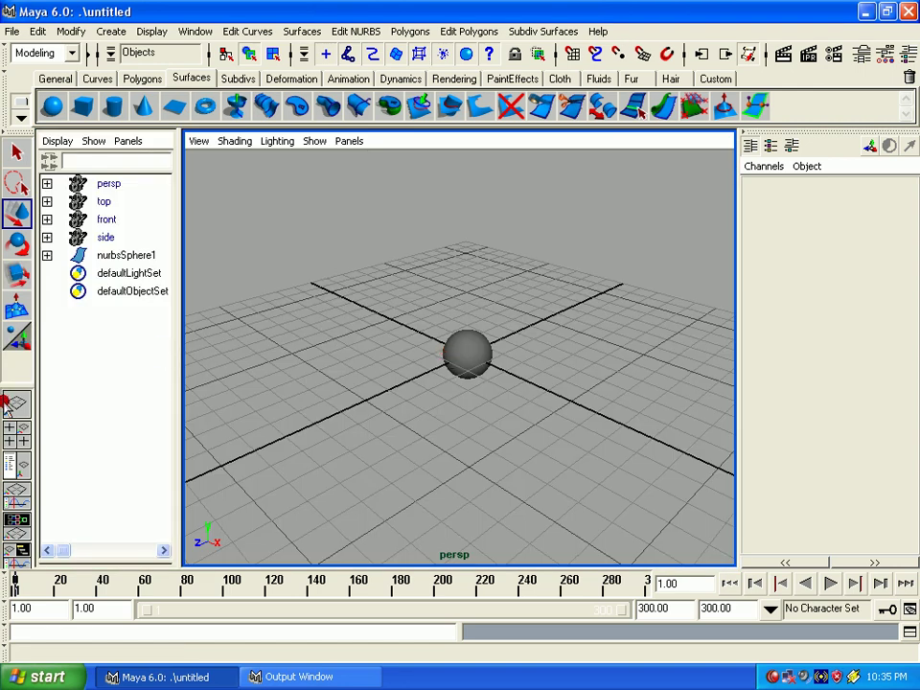
Step: Switch to the four-view layout, select nurbsSphere1, and hide it with Display > Hide > All
{"action": "left_click", "coordinate": [16, 430]}
{"action": "left_click", "coordinate": [554, 237]}
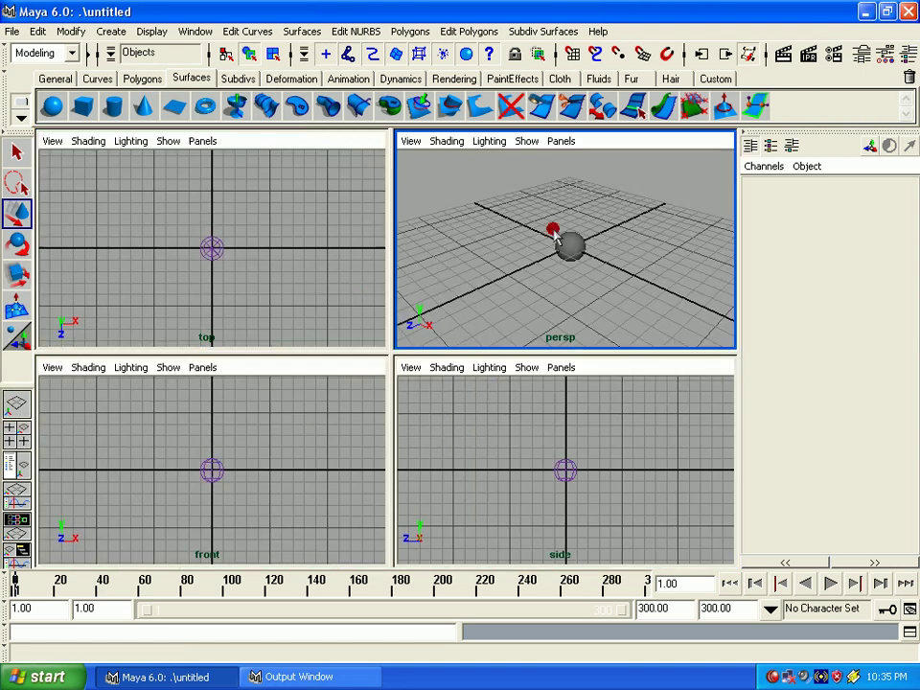
{"action": "mouse_move", "coordinate": [550, 230]}
{"action": "right_mouse_down", "text": "alt"}
{"action": "mouse_move", "coordinate": [555, 329]}
{"action": "mouse_move", "coordinate": [540, 492]}
{"action": "mouse_move", "coordinate": [285, 494]}
{"action": "right_mouse_up", "text": "alt"}
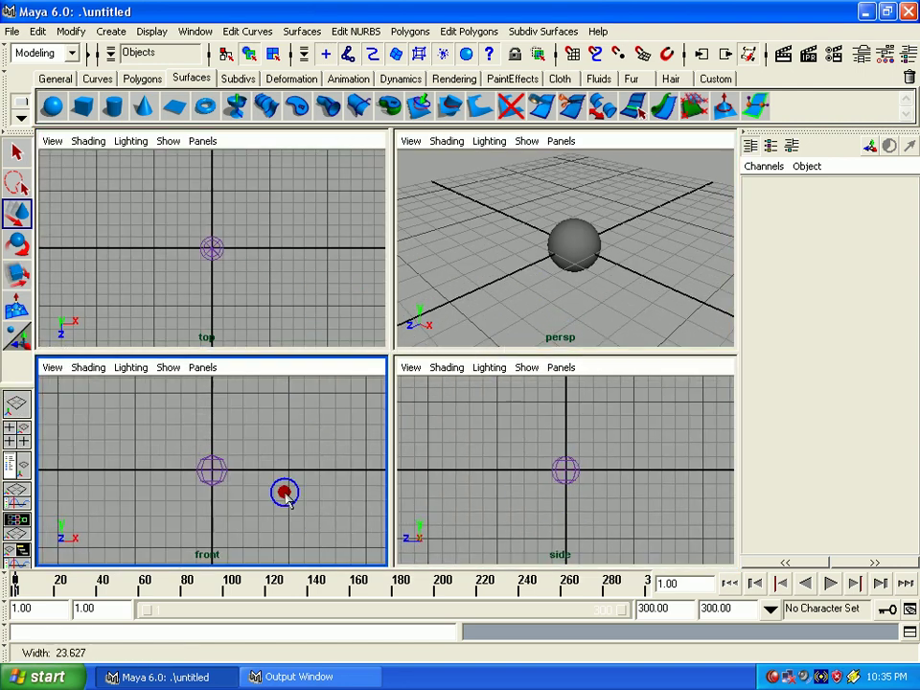
{"action": "right_click_drag", "start_coordinate": [269, 287], "coordinate": [253, 293], "text": "alt"}
{"action": "left_click", "coordinate": [574, 242]}
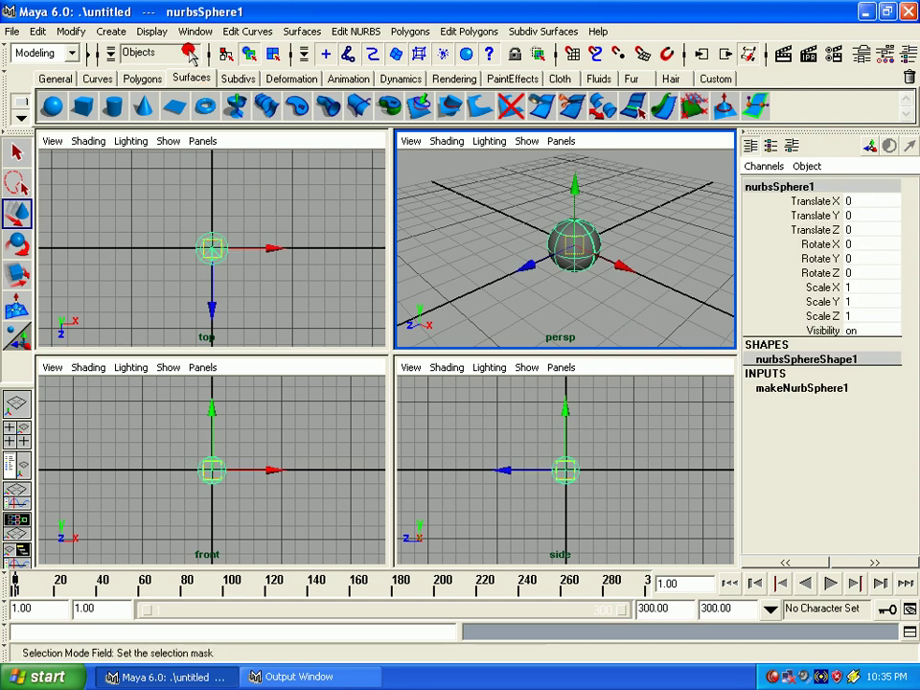
{"action": "left_click", "coordinate": [150, 30]}
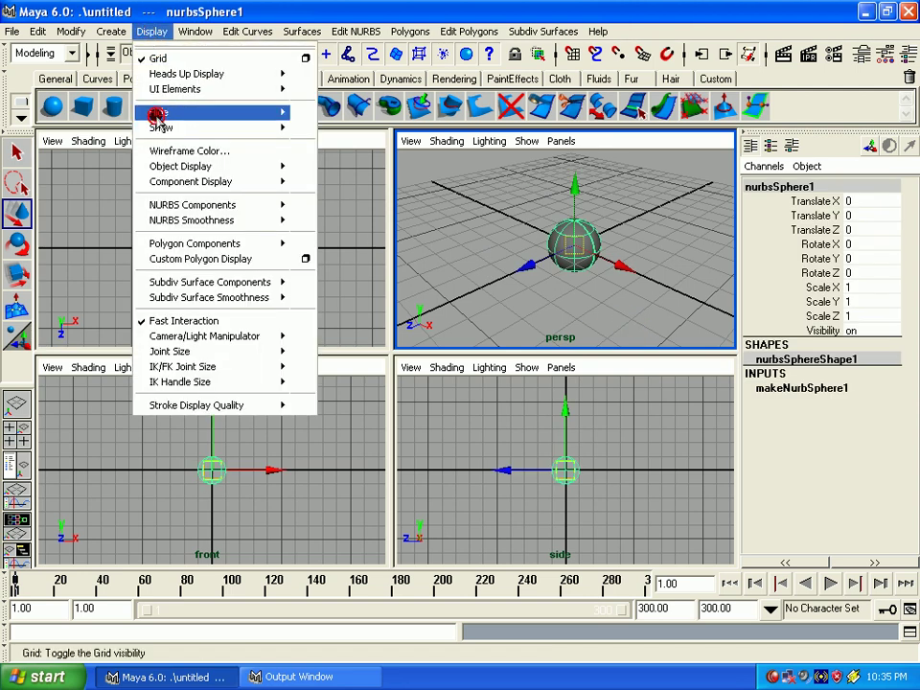
{"action": "mouse_move", "coordinate": [159, 112]}
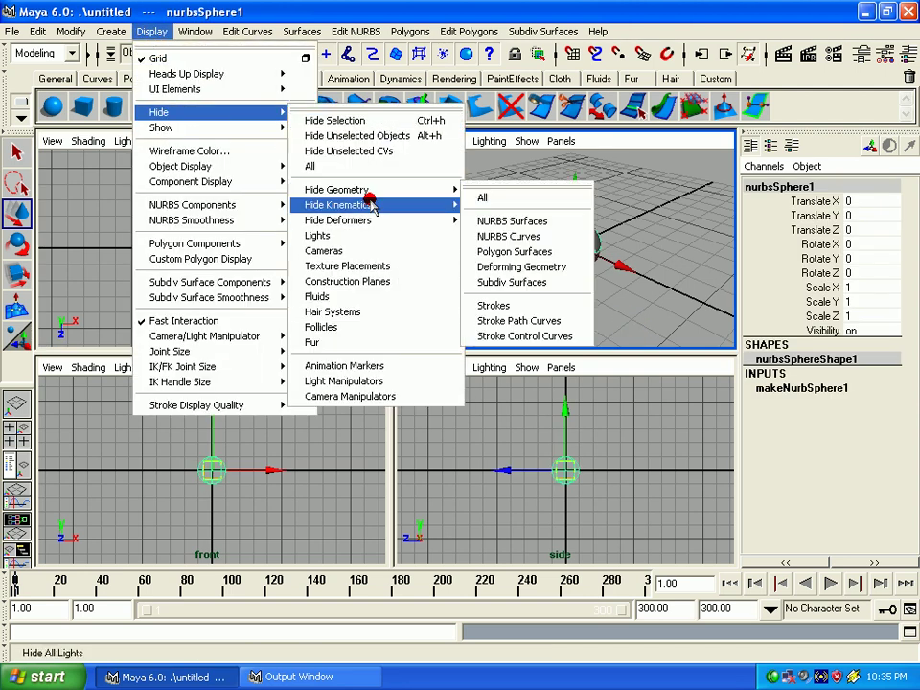
{"action": "left_click", "coordinate": [351, 120]}
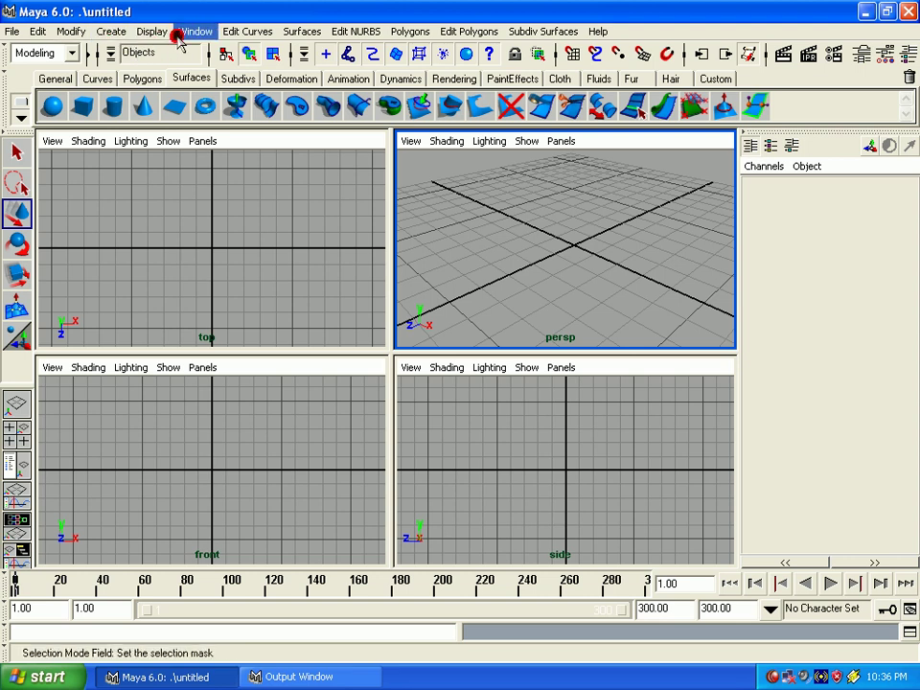
{"action": "left_click", "coordinate": [154, 31]}
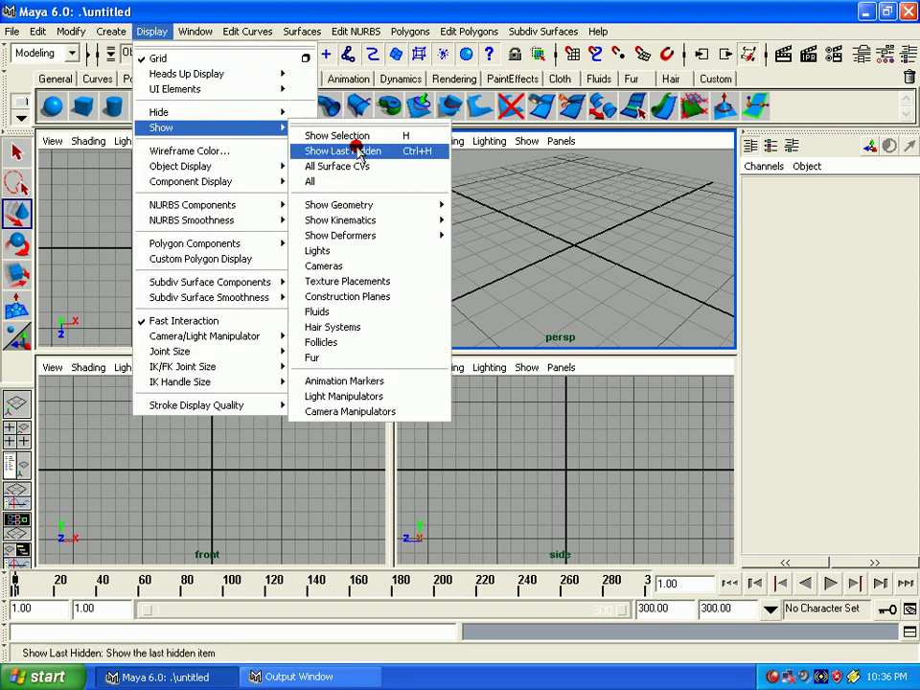
{"action": "mouse_move", "coordinate": [161, 128]}
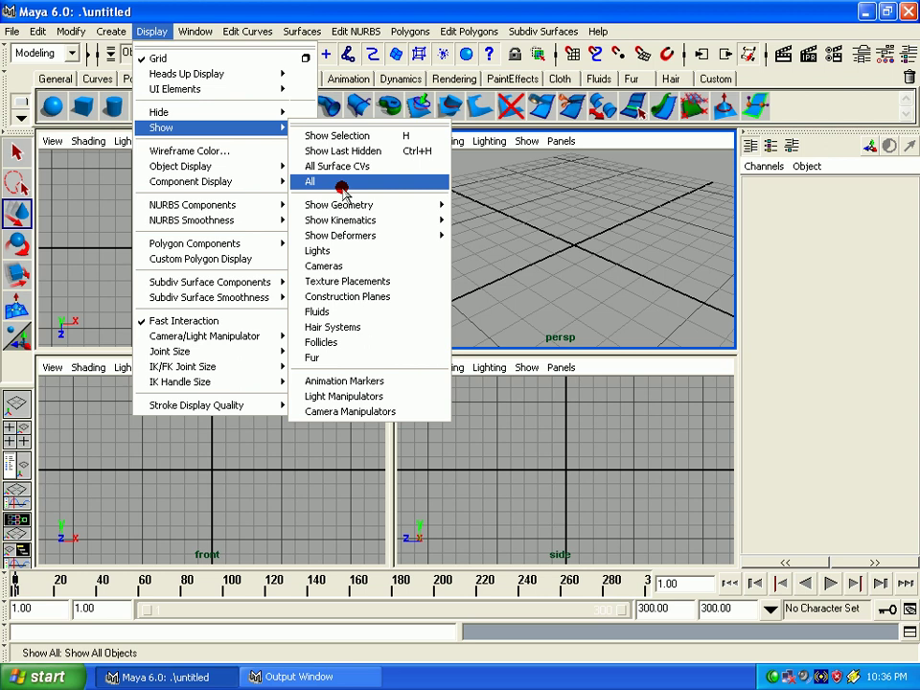
Step: Show the hidden sphere again and add nurbsSphere2, moved left to X -4.65
{"action": "left_click", "coordinate": [345, 182]}
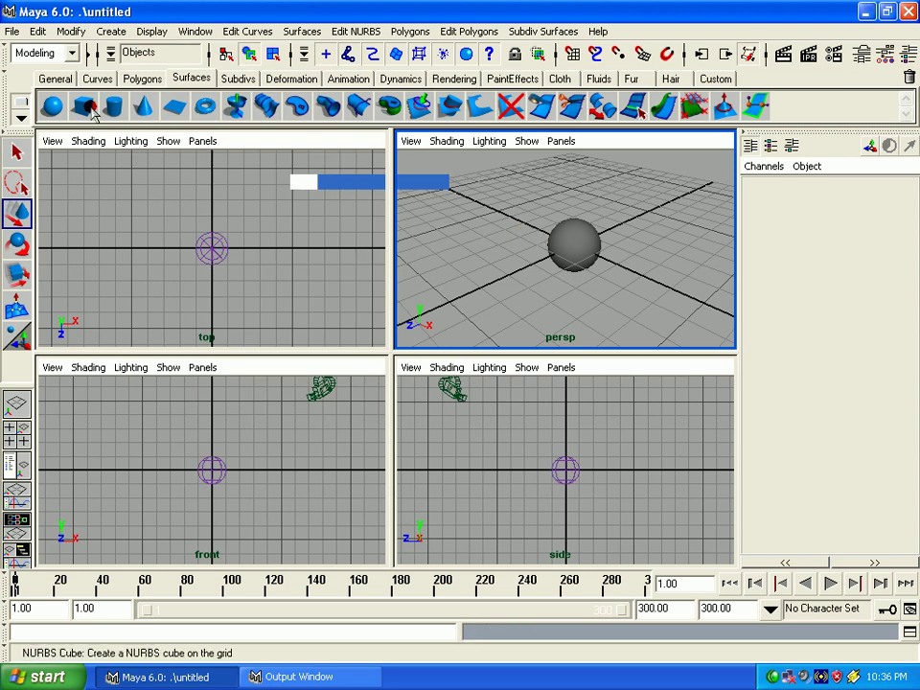
{"action": "left_click", "coordinate": [53, 106]}
{"action": "left_click_drag", "start_coordinate": [566, 245], "coordinate": [500, 238]}
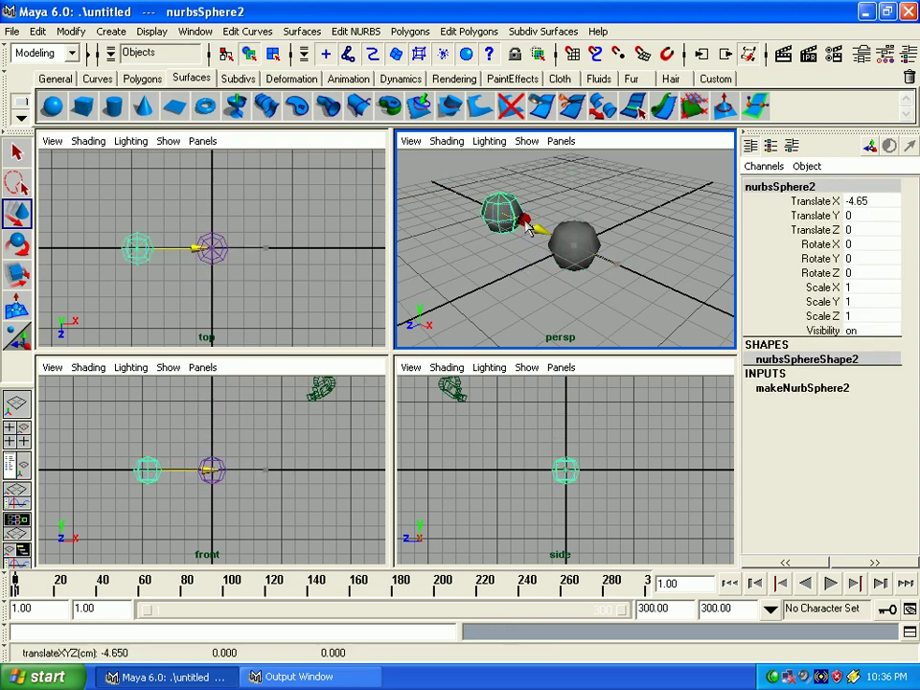
Step: Add nurbsSphere3, move it back and to the right, then clear the selection
{"action": "left_click", "coordinate": [53, 106]}
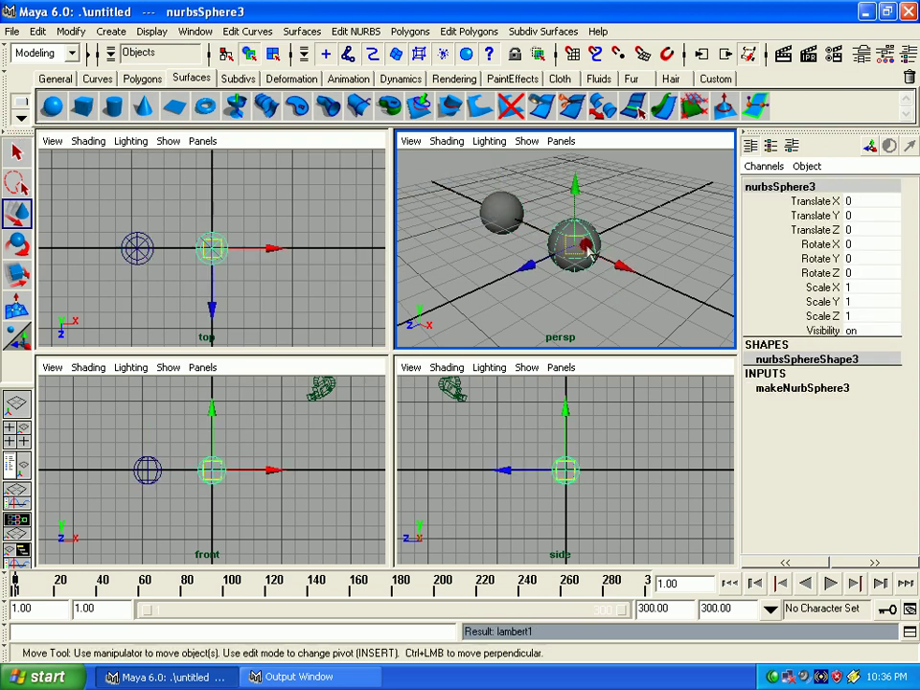
{"action": "left_click_drag", "start_coordinate": [573, 245], "coordinate": [652, 256]}
{"action": "left_click", "coordinate": [650, 259]}
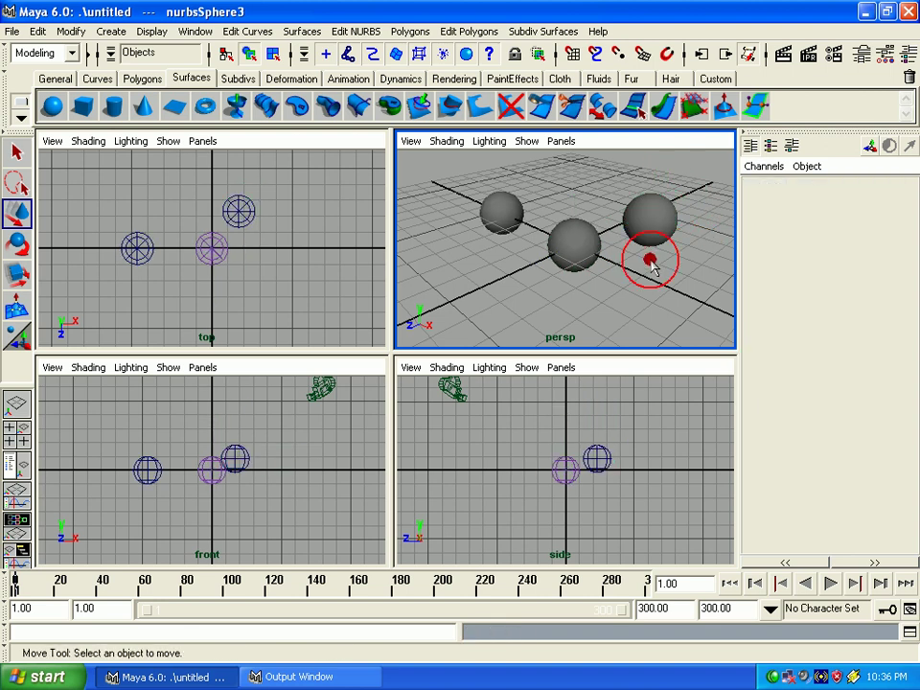
{"action": "left_click", "coordinate": [152, 32]}
{"action": "mouse_move", "coordinate": [161, 128]}
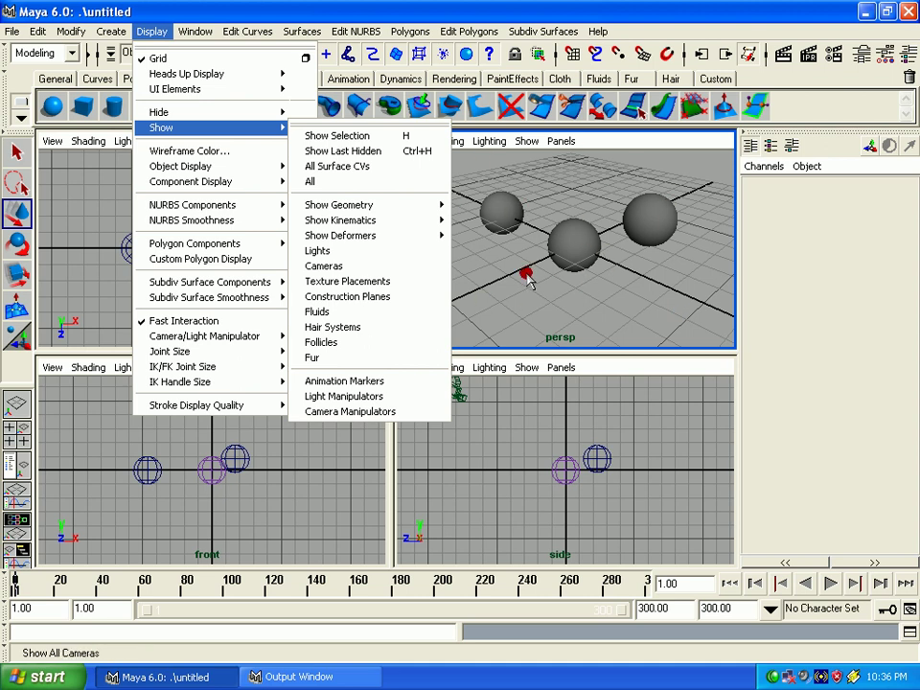
Step: Select the middle sphere and preview Display > Hide, then clear the selection and open the persp Show menu
{"action": "left_click", "coordinate": [559, 246]}
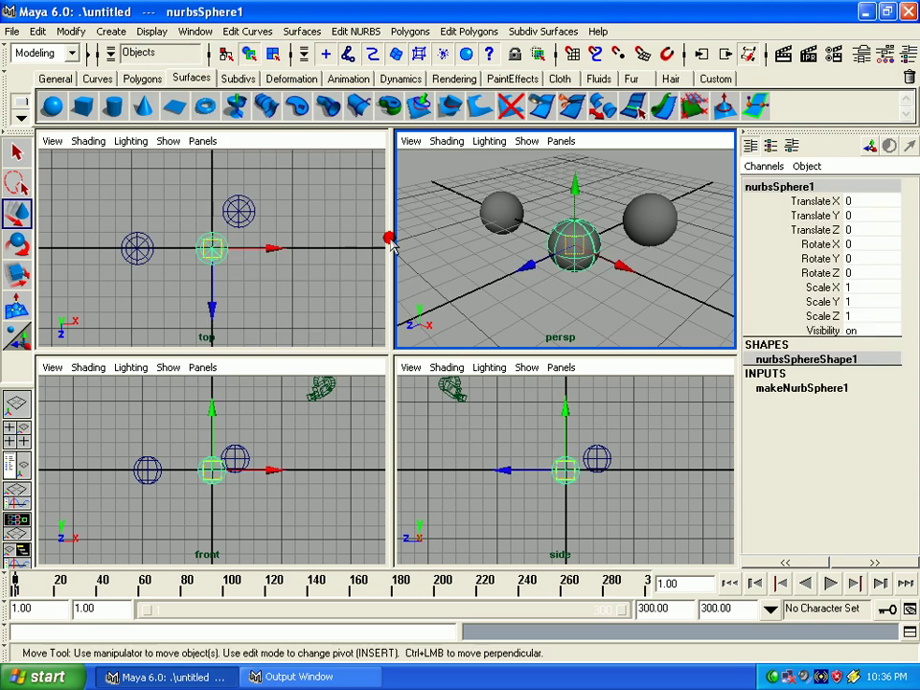
{"action": "left_click", "coordinate": [182, 33]}
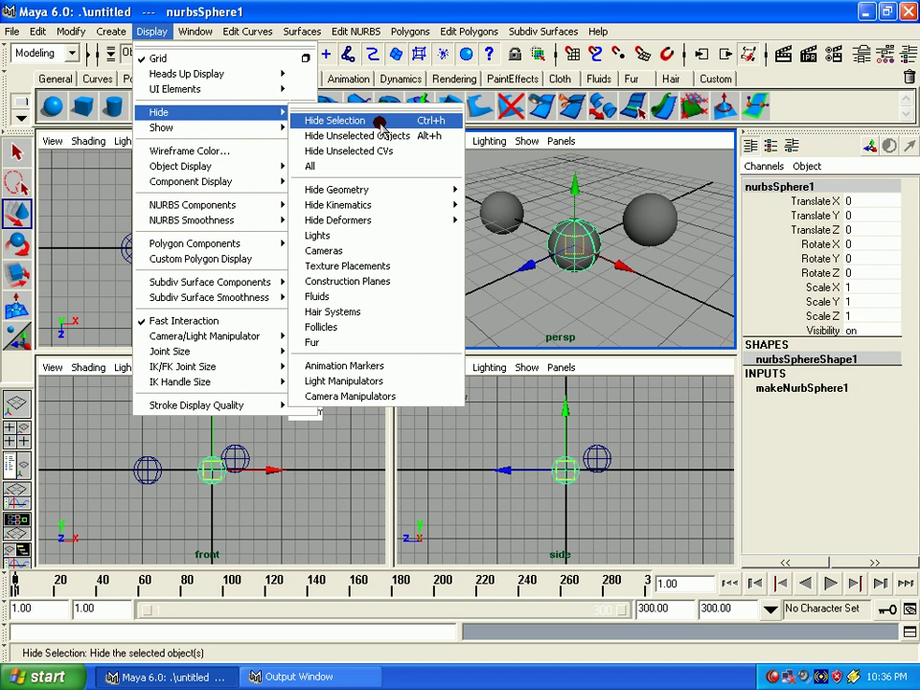
{"action": "left_click", "coordinate": [642, 319]}
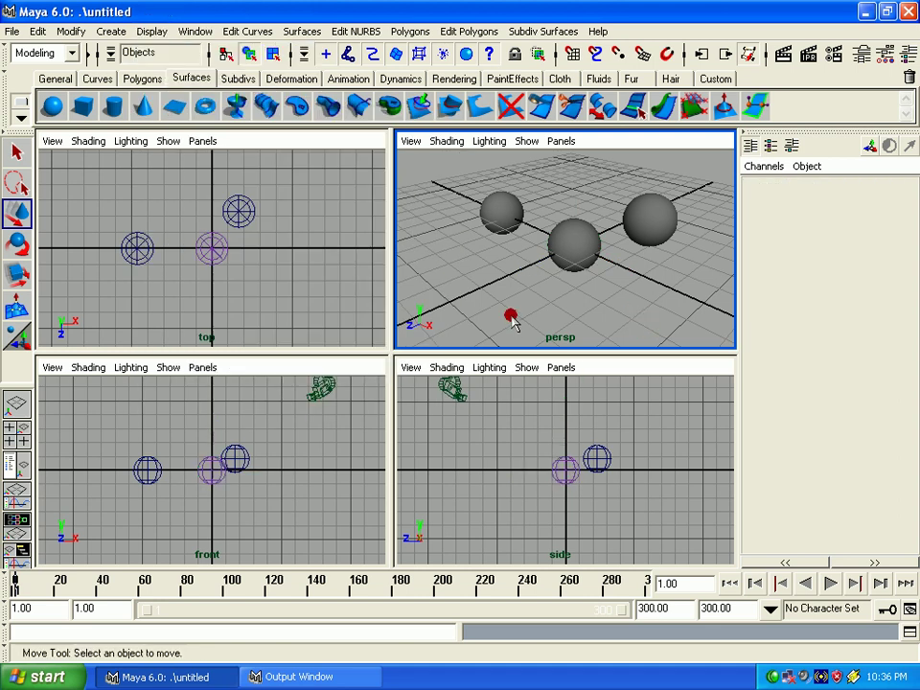
{"action": "left_click", "coordinate": [532, 141]}
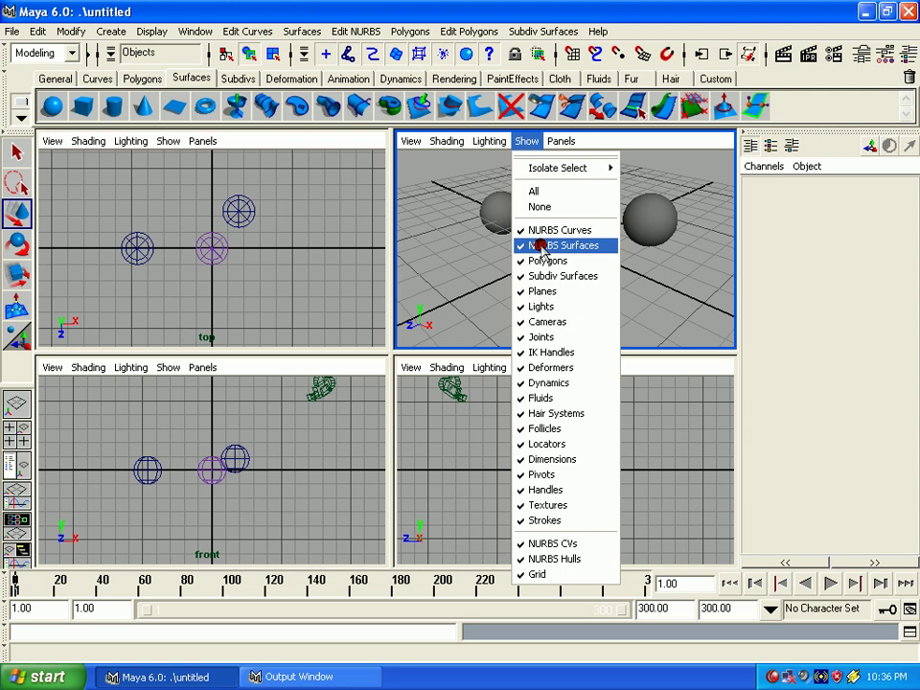
Step: Hide NURBS surfaces in the perspective view only and dolly the camera back
{"action": "left_click", "coordinate": [543, 248]}
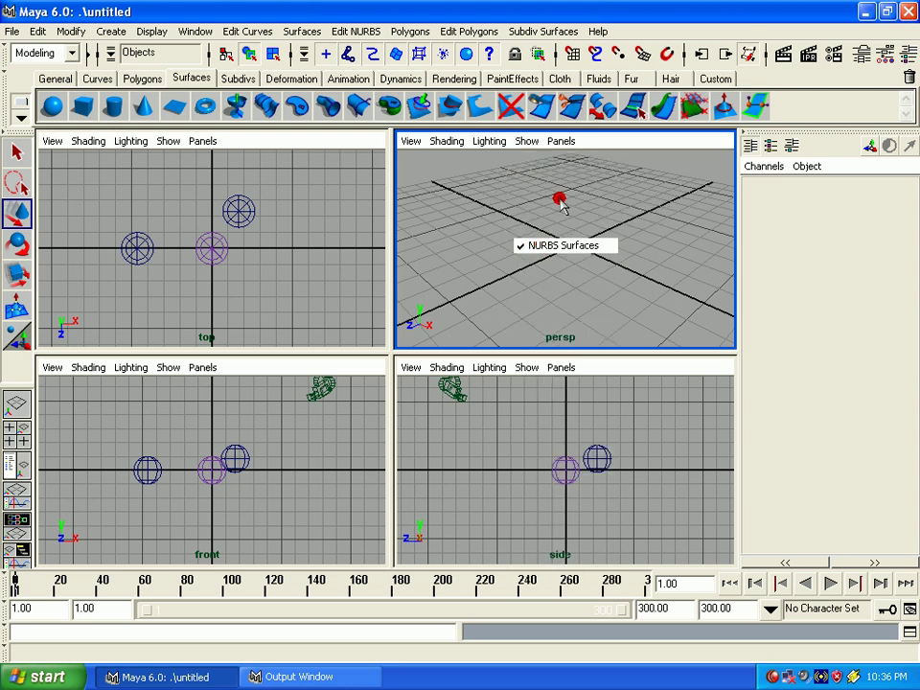
{"action": "left_click", "coordinate": [516, 141]}
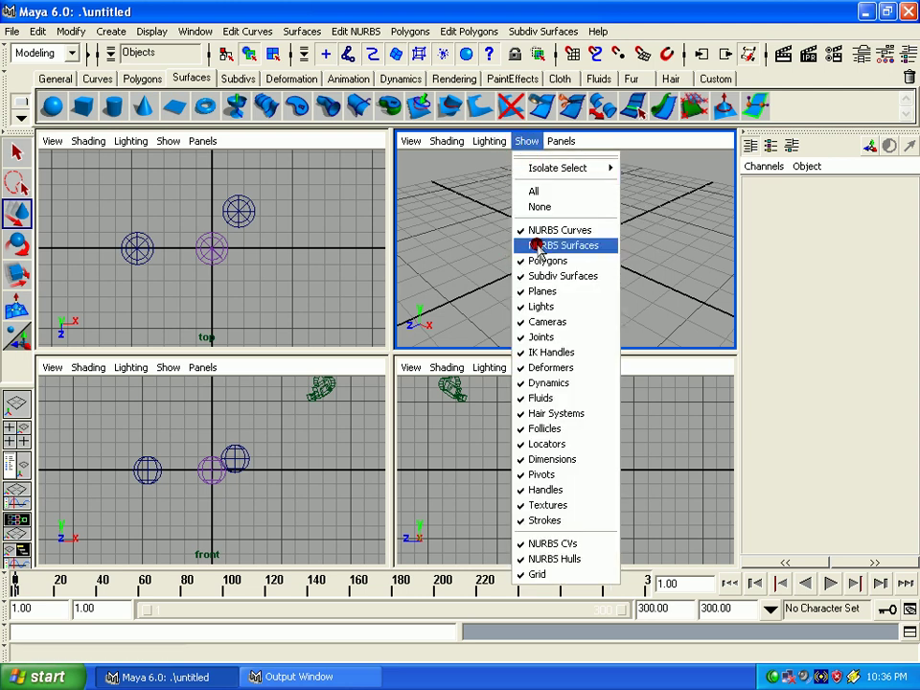
{"action": "left_click", "coordinate": [462, 246]}
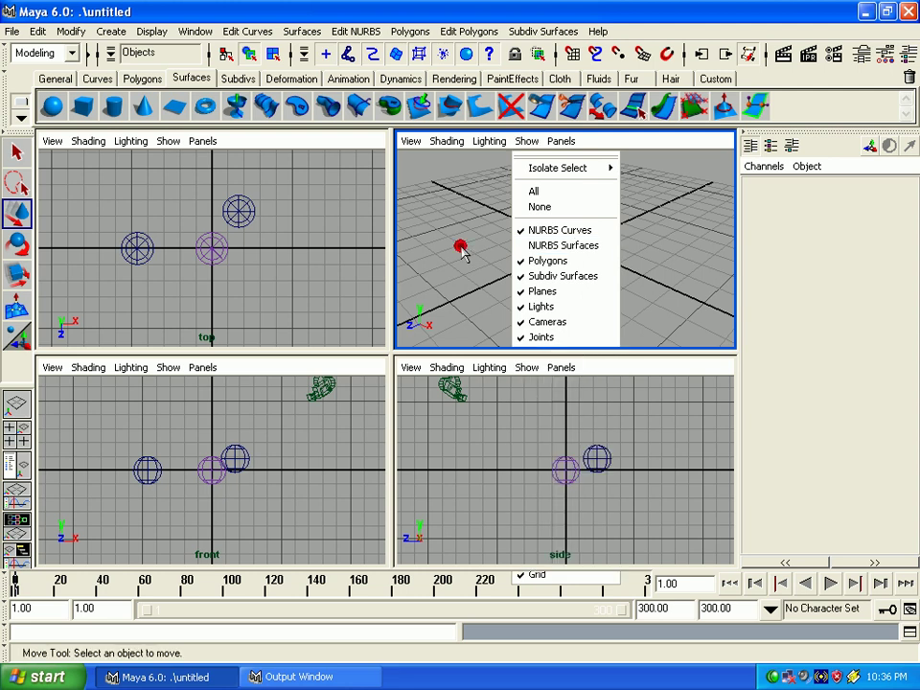
{"action": "right_click_drag", "start_coordinate": [568, 263], "coordinate": [500, 230], "text": "alt"}
{"action": "left_click_drag", "start_coordinate": [503, 233], "coordinate": [535, 269]}
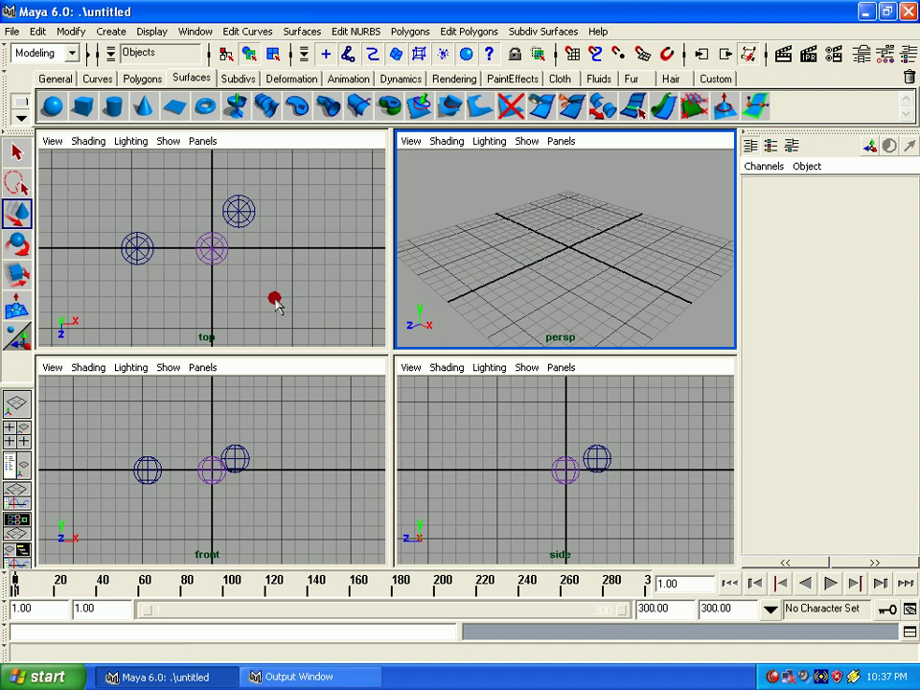
Step: Box-select the three spheres in the top and side views, clearing the selection between tries
{"action": "left_click_drag", "start_coordinate": [228, 288], "coordinate": [106, 187]}
{"action": "left_click", "coordinate": [185, 432]}
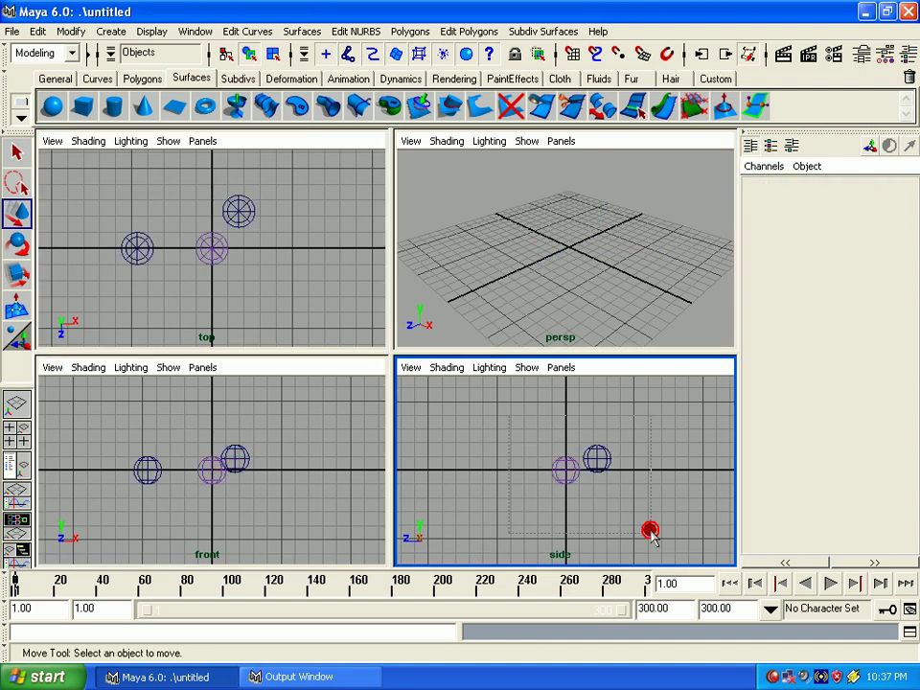
{"action": "left_click_drag", "start_coordinate": [649, 530], "coordinate": [532, 427]}
{"action": "left_click", "coordinate": [518, 254]}
{"action": "left_click", "coordinate": [245, 277]}
{"action": "left_click_drag", "start_coordinate": [244, 277], "coordinate": [115, 183]}
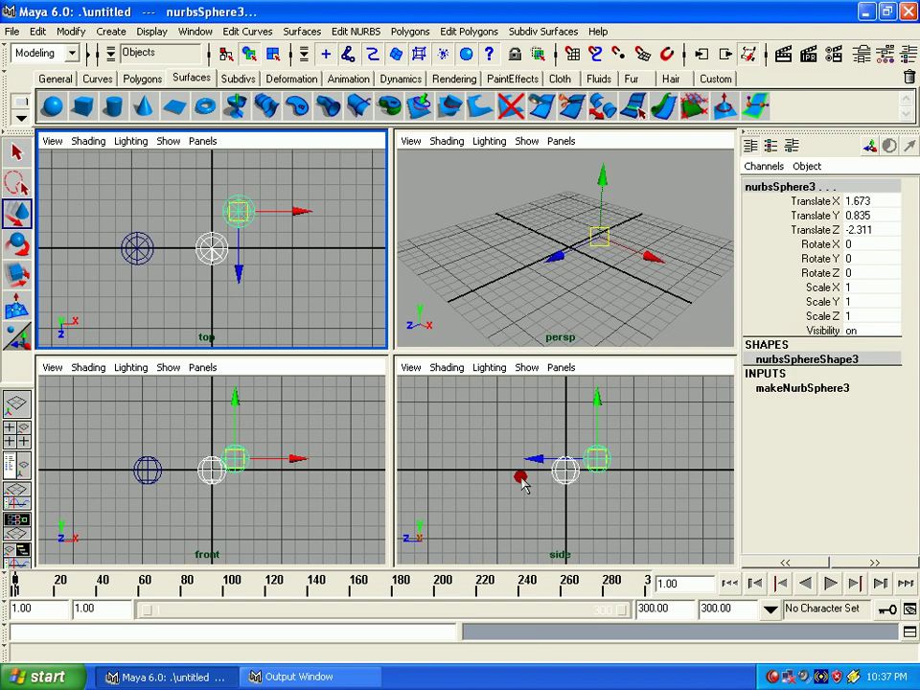
{"action": "left_click_drag", "start_coordinate": [689, 550], "coordinate": [570, 483]}
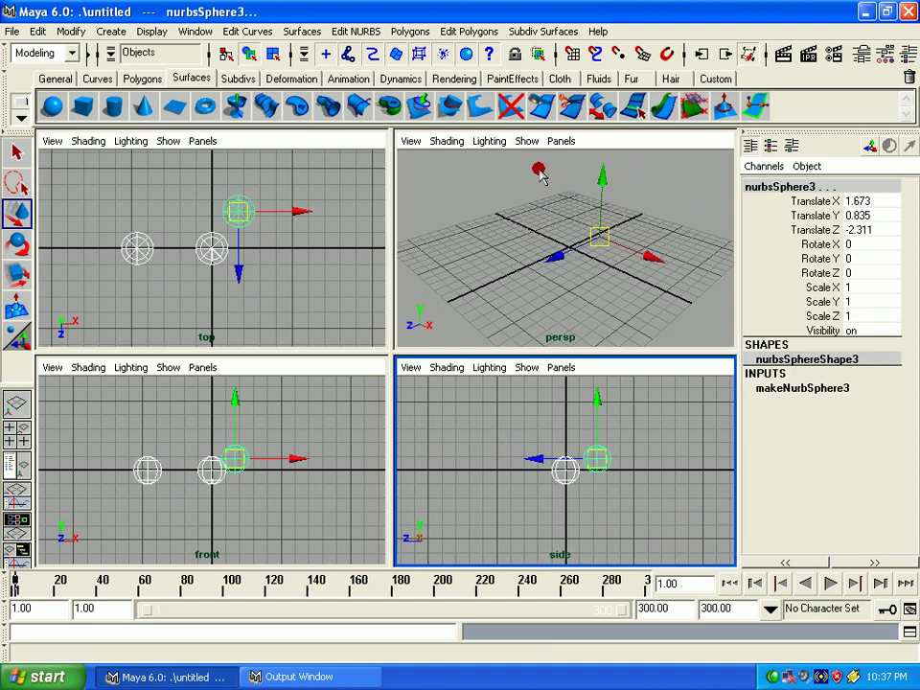
Step: Turn NURBS Surfaces back on in the perspective view, then check the side, front and top Show menus
{"action": "left_click", "coordinate": [525, 142]}
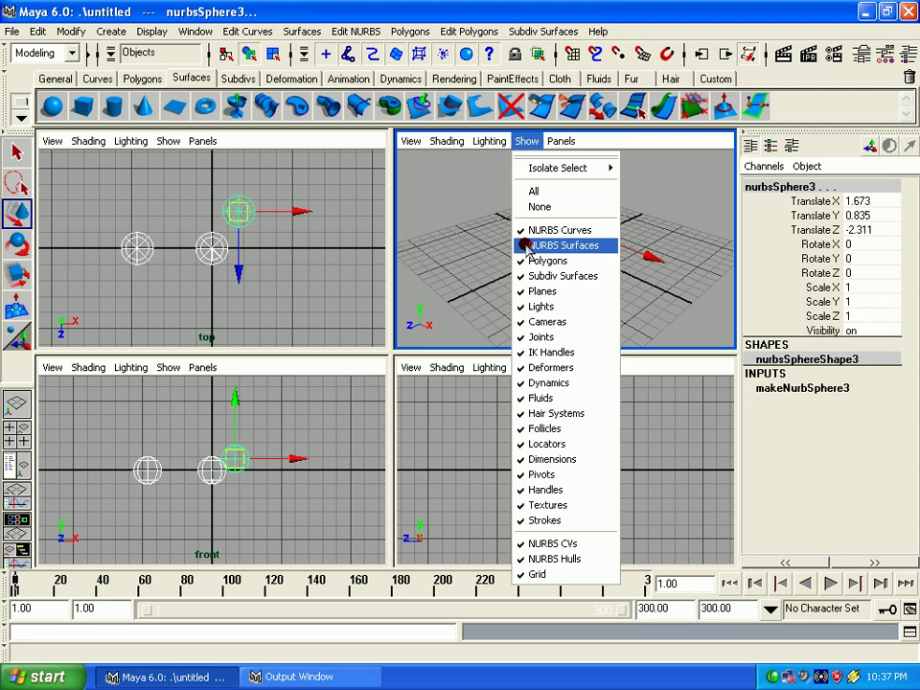
{"action": "left_click", "coordinate": [526, 246]}
{"action": "left_click", "coordinate": [573, 273]}
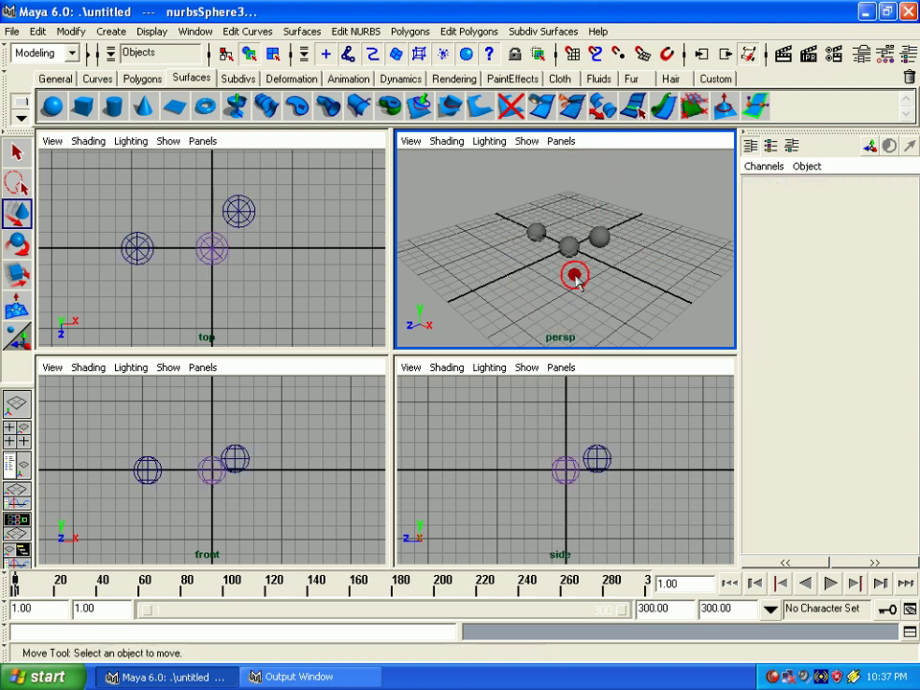
{"action": "left_click", "coordinate": [528, 368]}
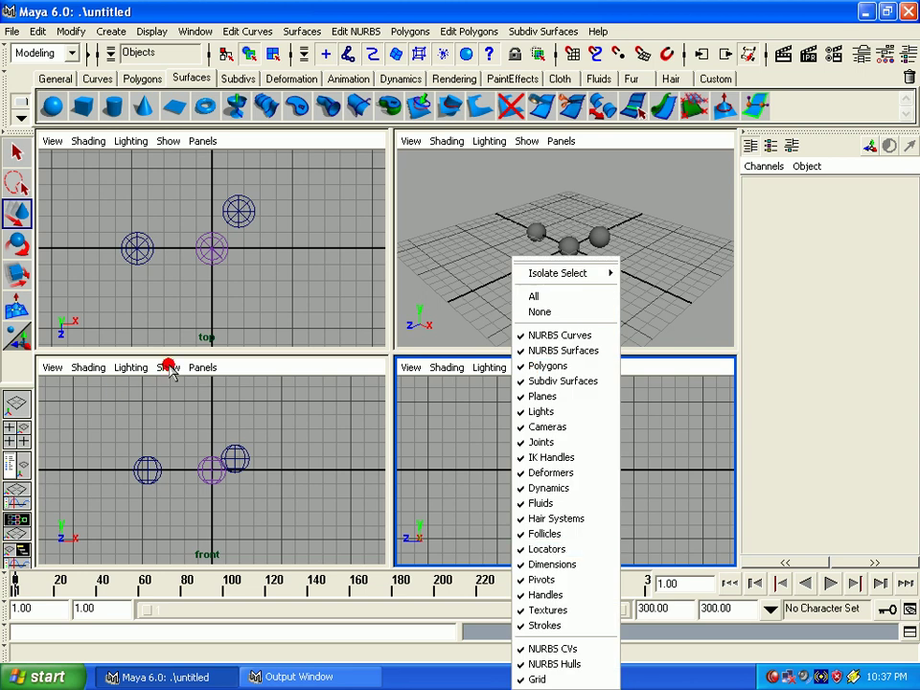
{"action": "left_click", "coordinate": [169, 367]}
{"action": "left_click", "coordinate": [156, 146]}
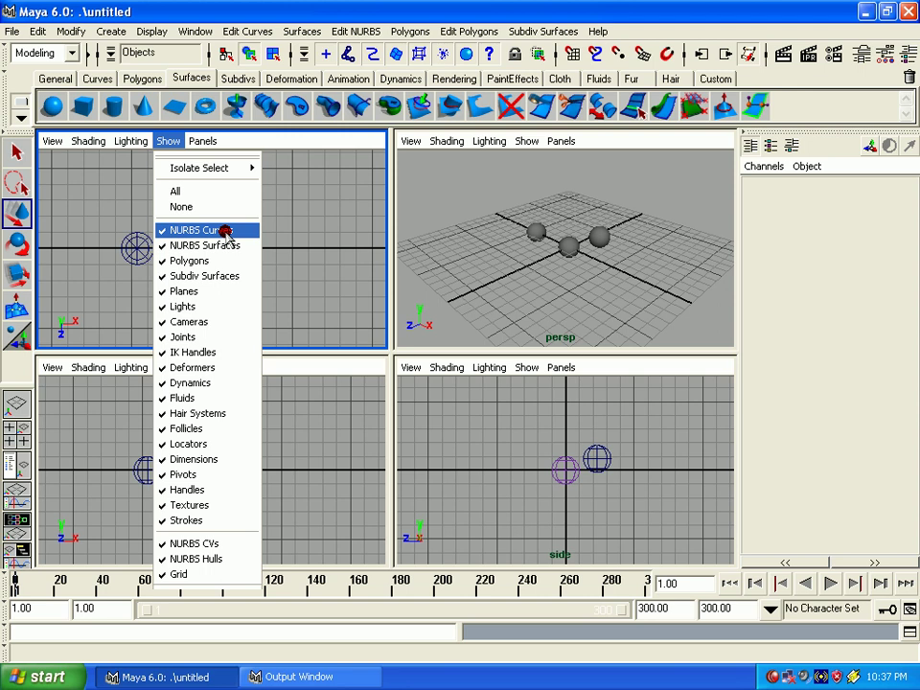
Step: Close the top Show menu, then look at the Display menu and persp Show menu without changing anything
{"action": "left_click", "coordinate": [151, 30]}
{"action": "left_click", "coordinate": [152, 31]}
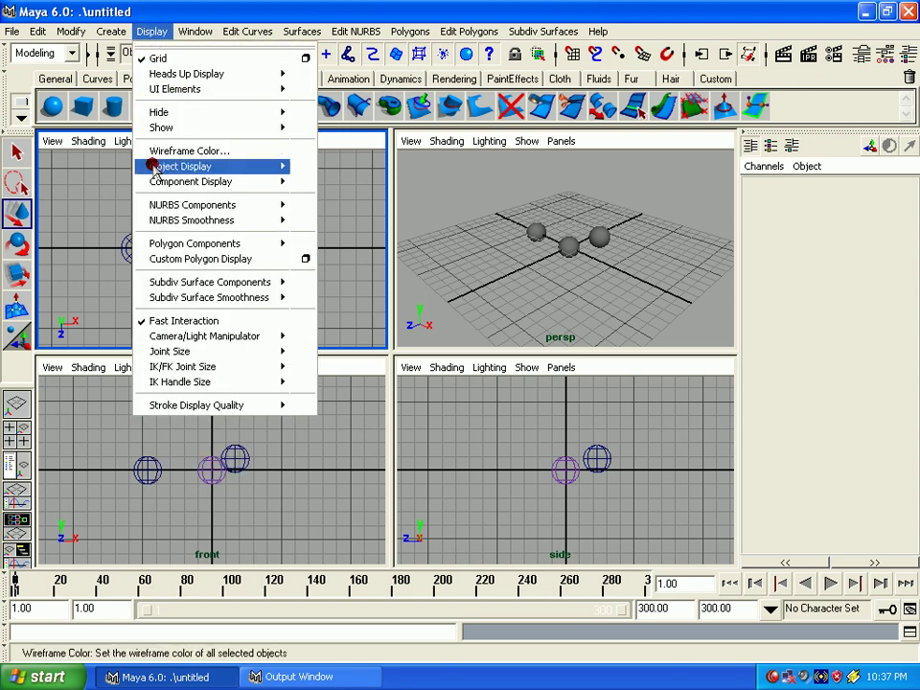
{"action": "left_click", "coordinate": [617, 270]}
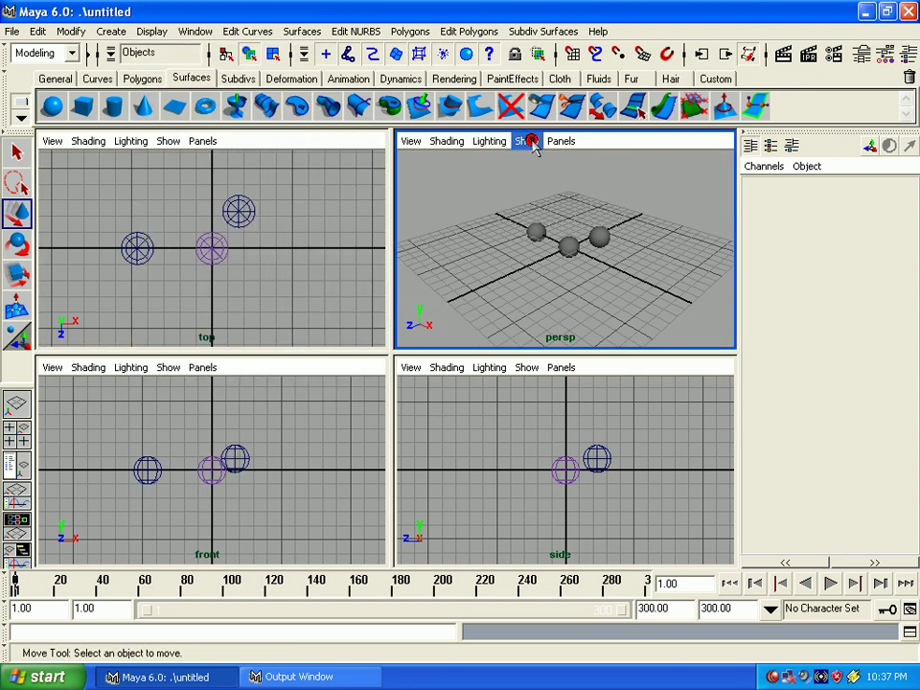
{"action": "left_click", "coordinate": [529, 141]}
{"action": "left_click", "coordinate": [654, 275]}
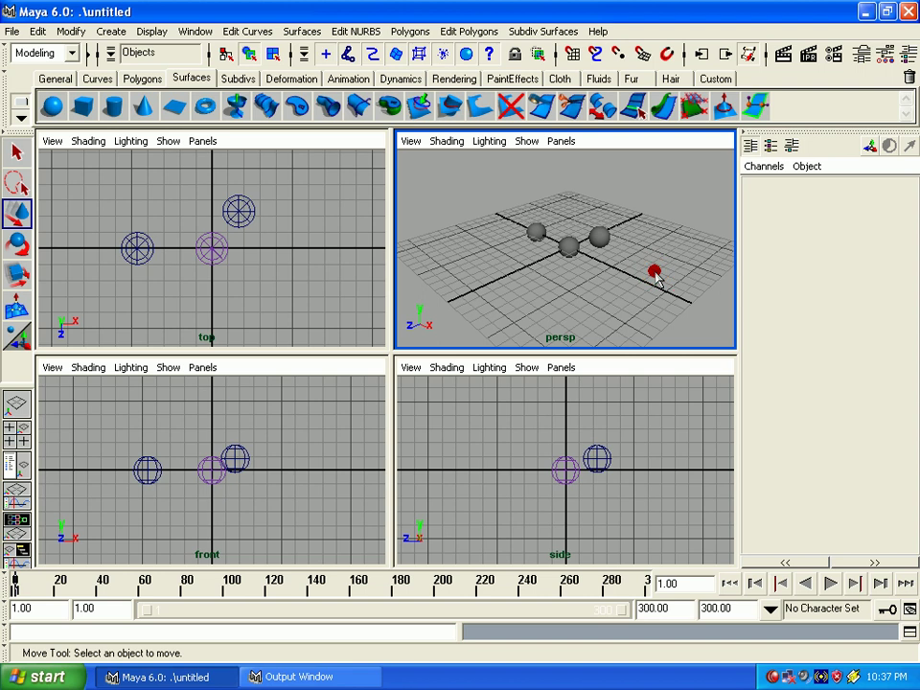